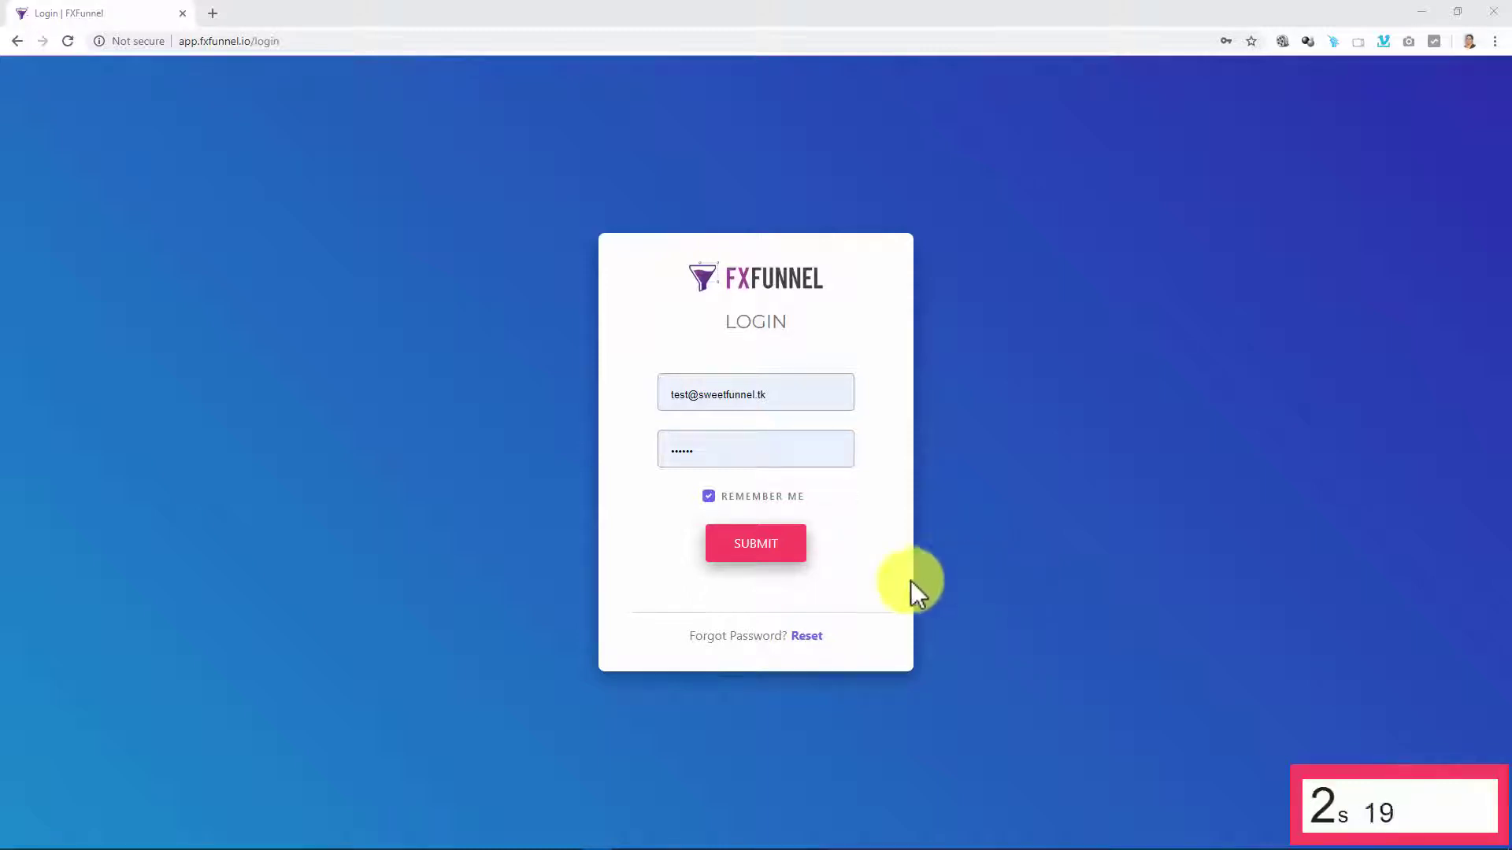
# Step: Submit the pre-filled FXFunnel login to reach the funnel list
pyautogui.click(759, 555)
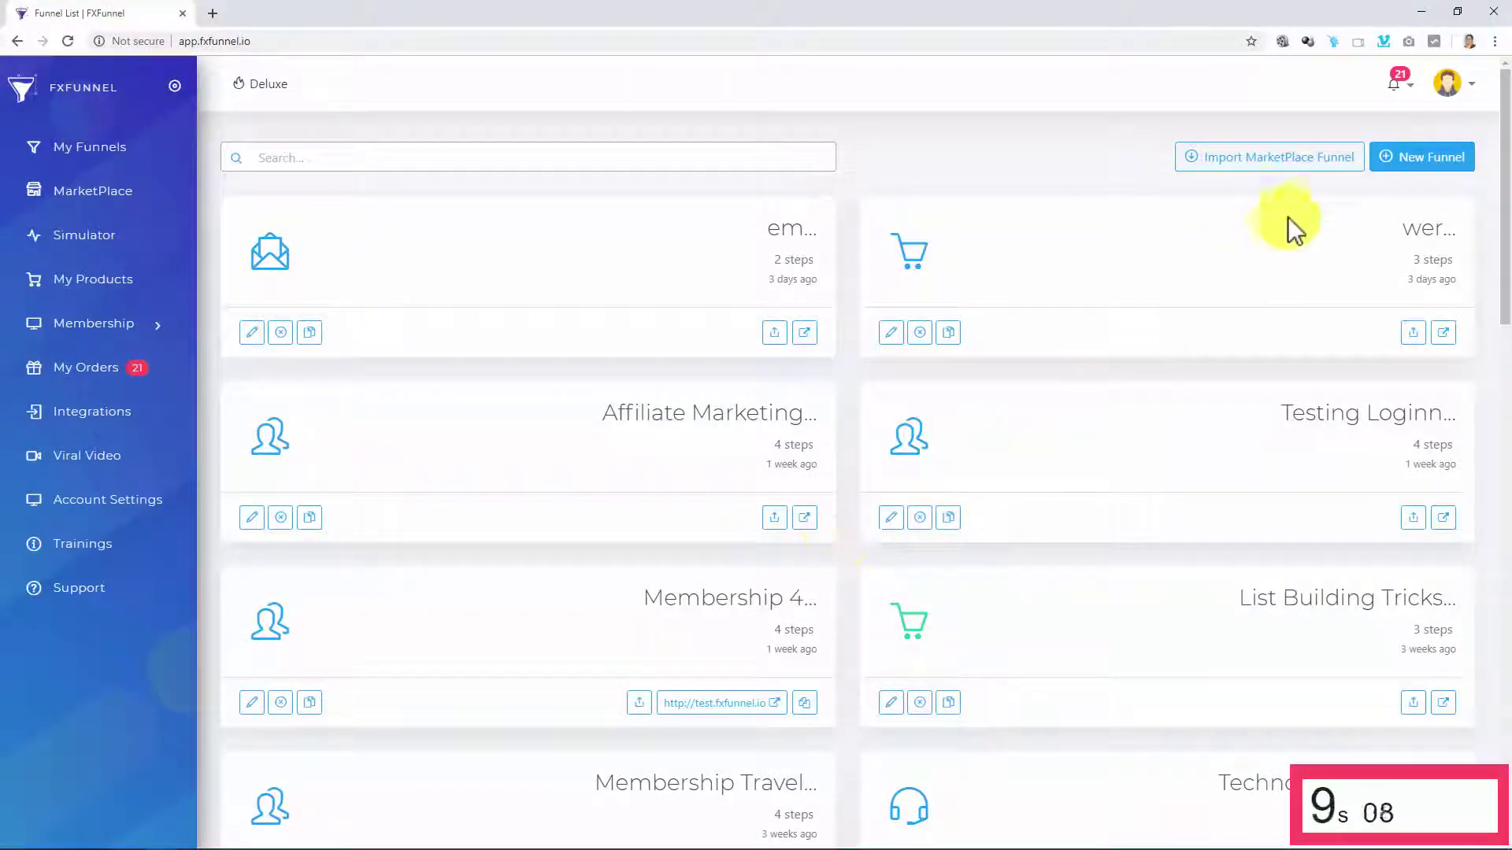
# Step: Create a new Sales funnel titled 'List Building Tricks' with custom subdomain 'listbuildingtricks'
pyautogui.click(1407, 162)
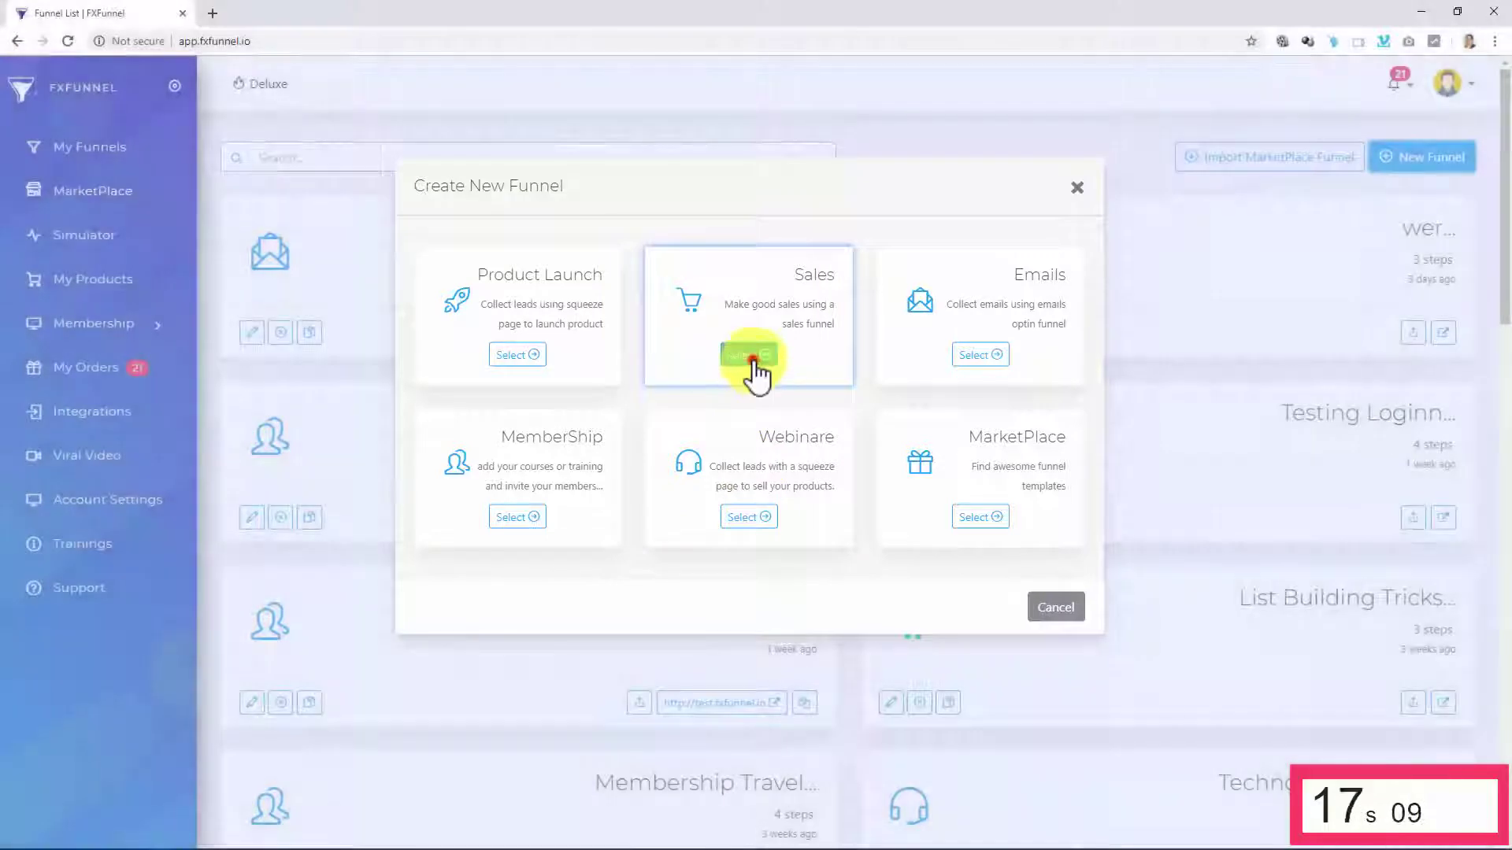
pyautogui.click(752, 355)
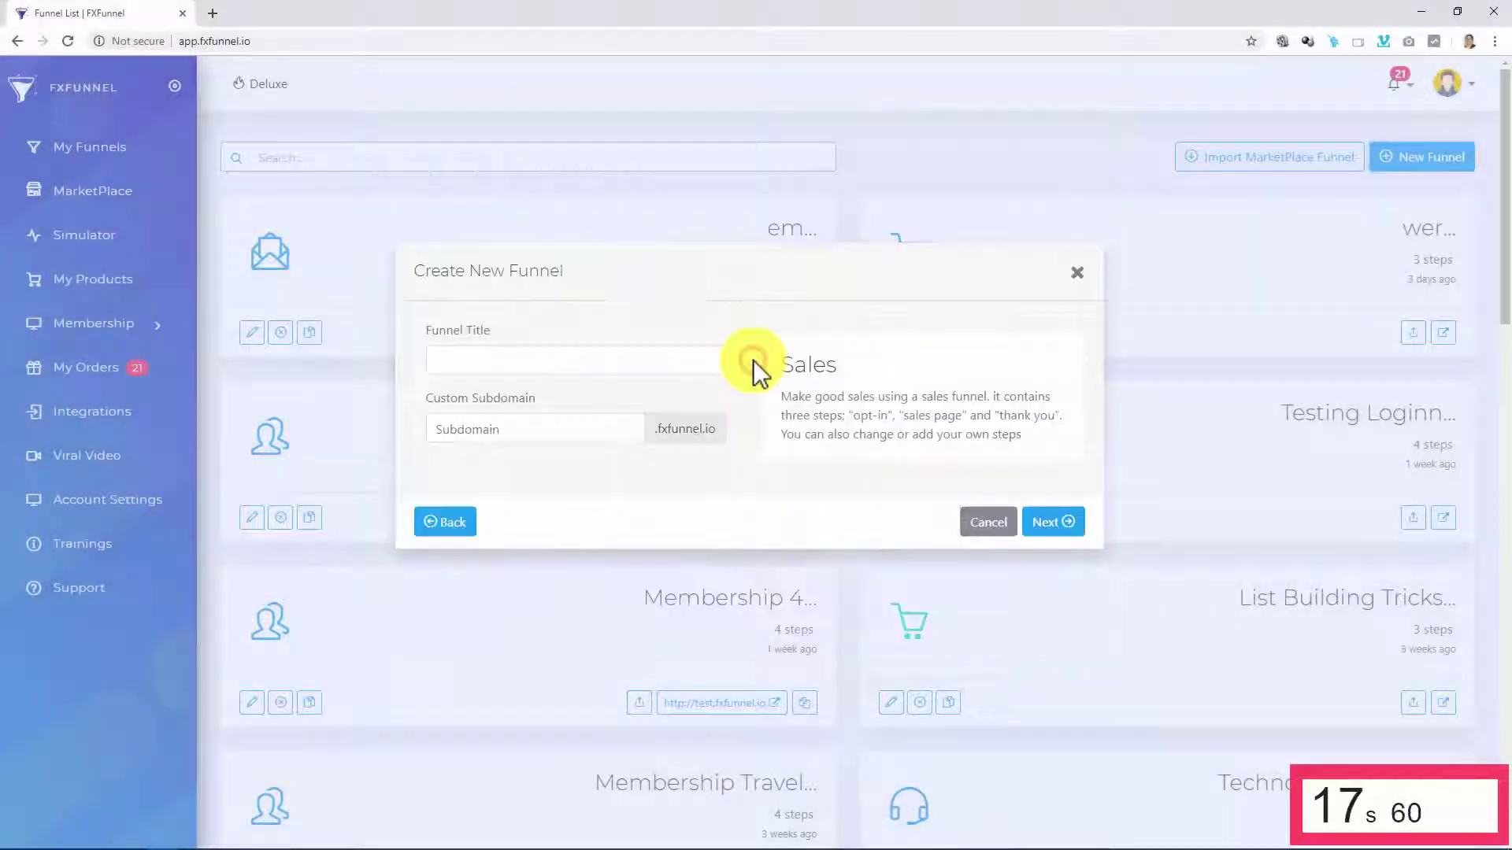
pyautogui.click(601, 361)
pyautogui.write('List Building Tricks')
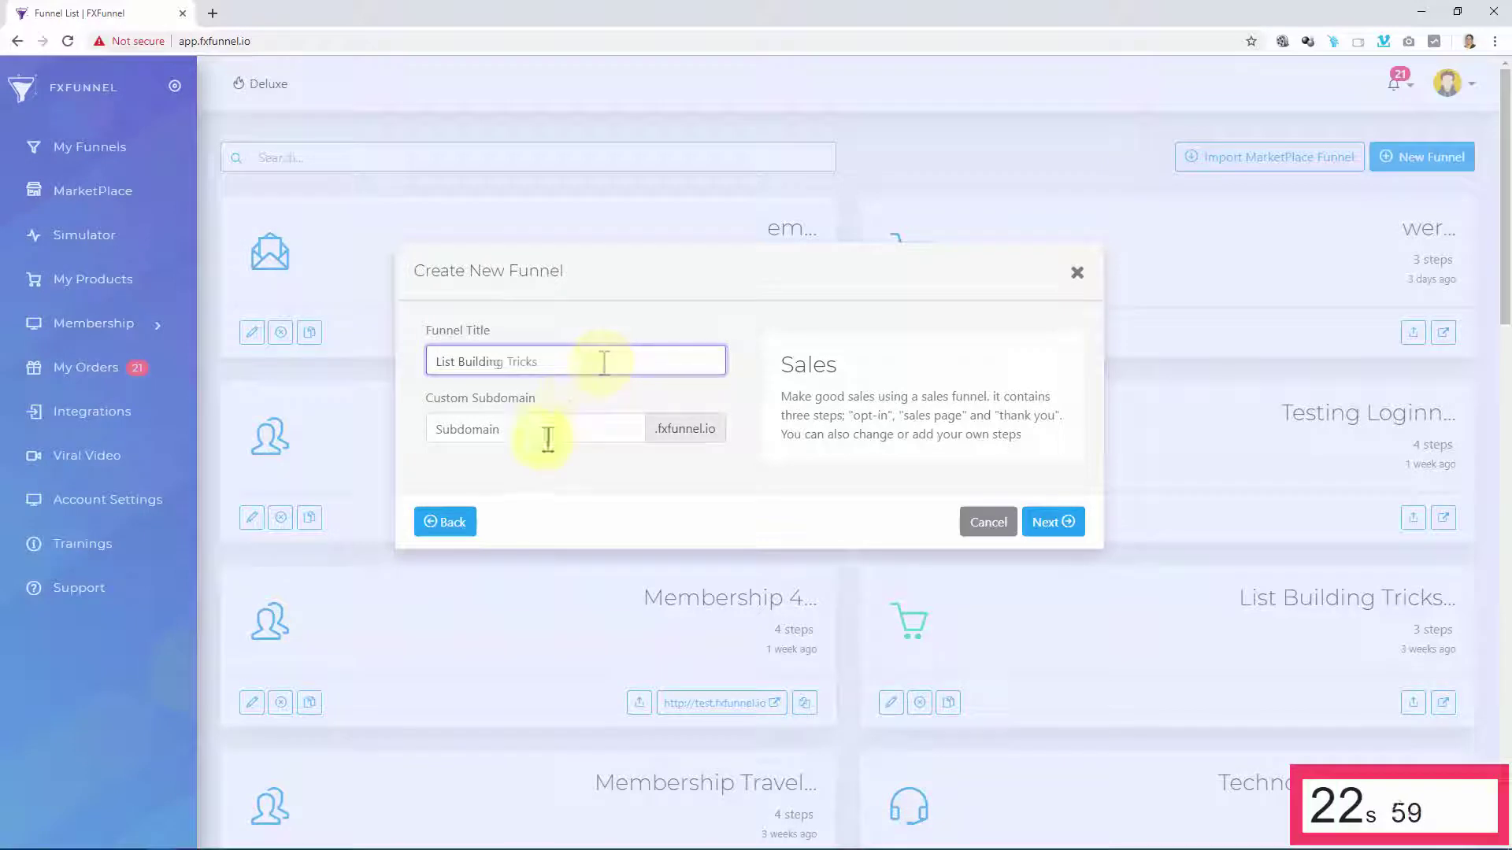
pyautogui.click(532, 433)
pyautogui.write('listbuildingtricks')
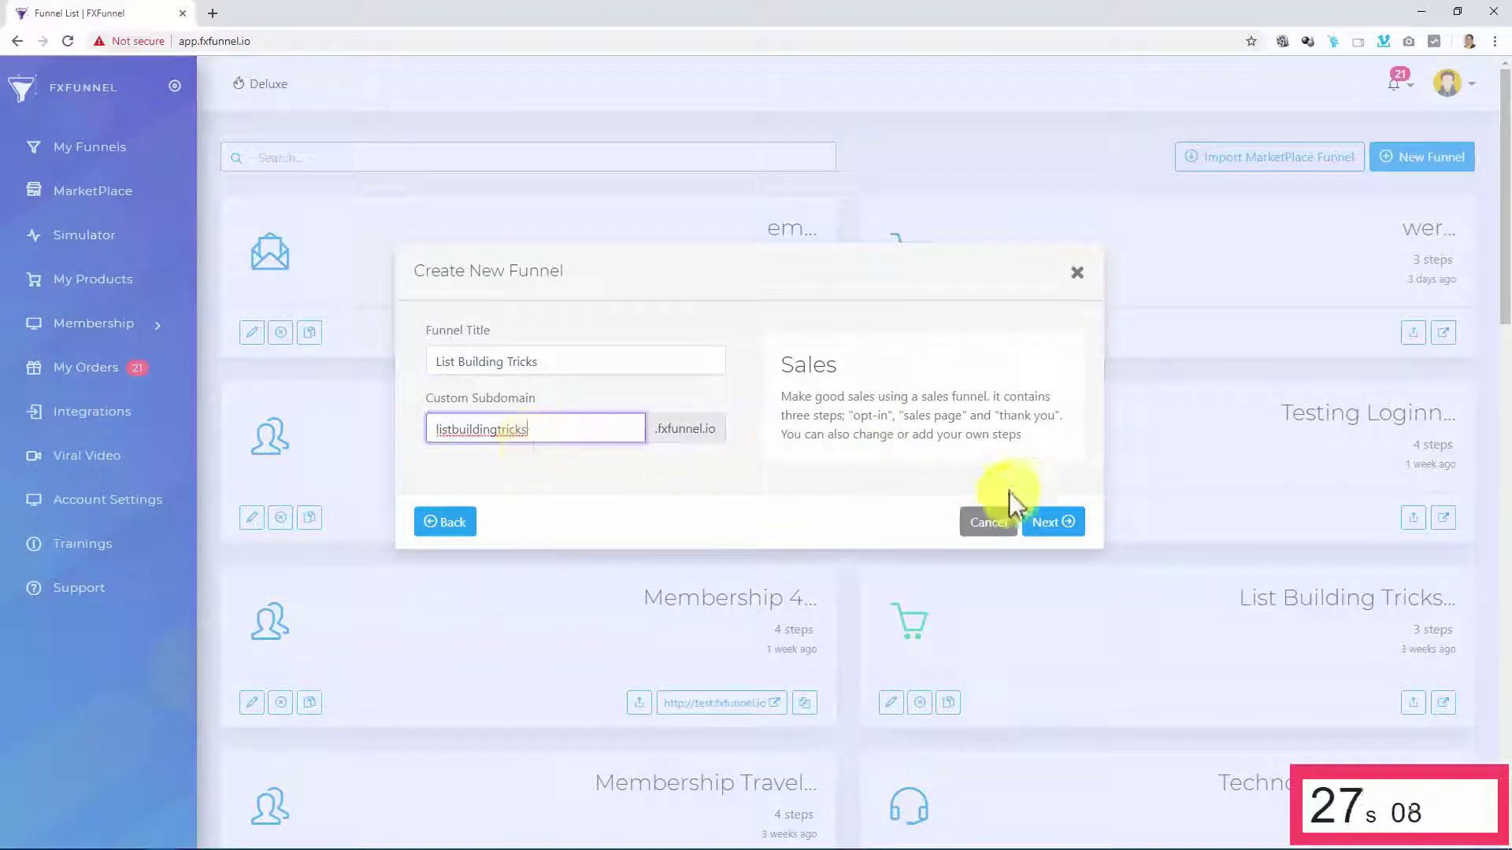
pyautogui.click(1049, 525)
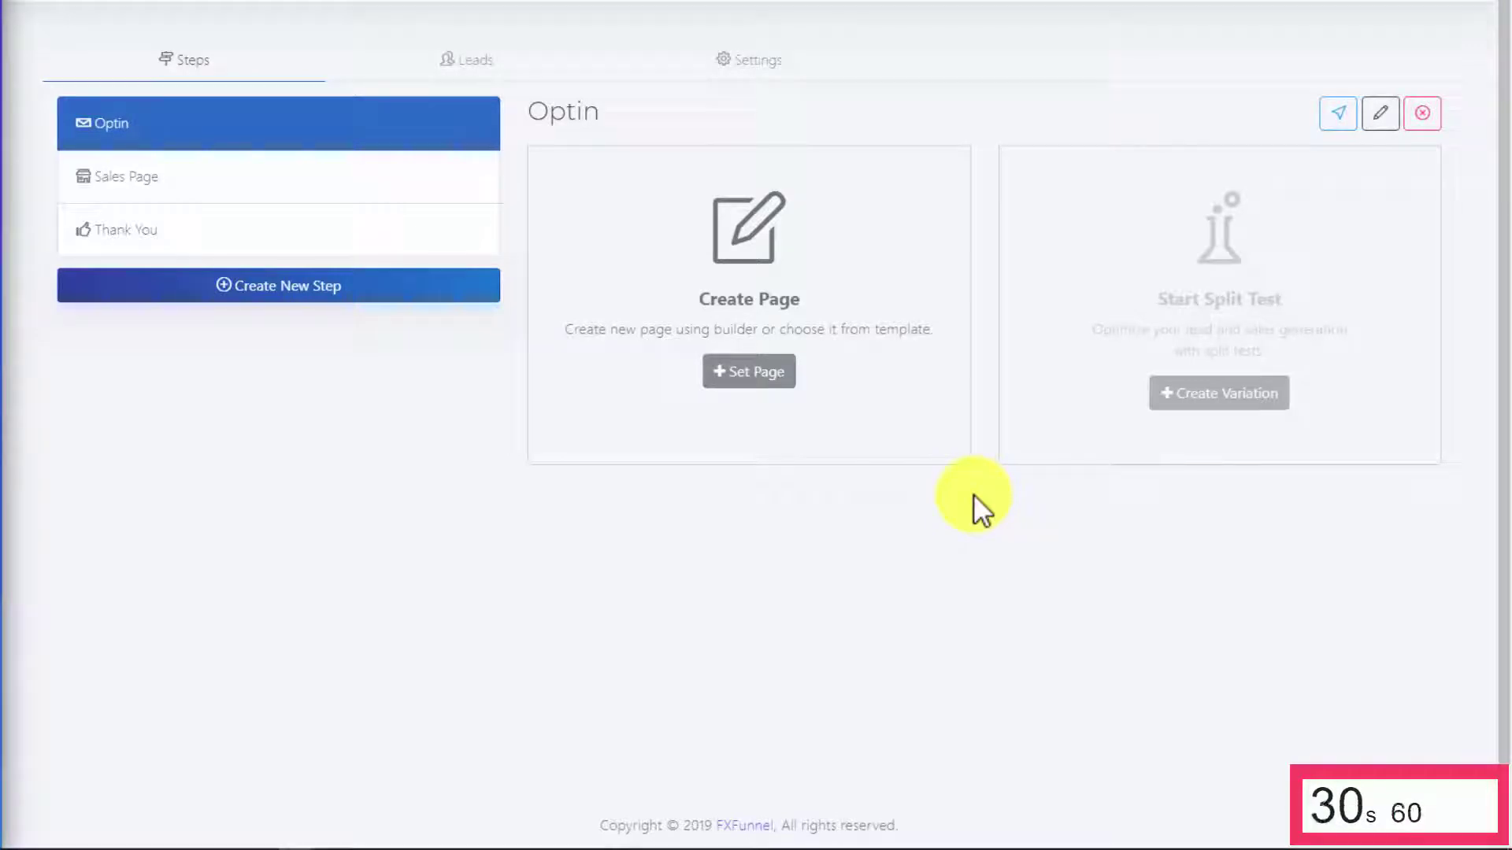
# Step: Give the Optin step a page from the Internet marketing opt-in template
pyautogui.click(729, 382)
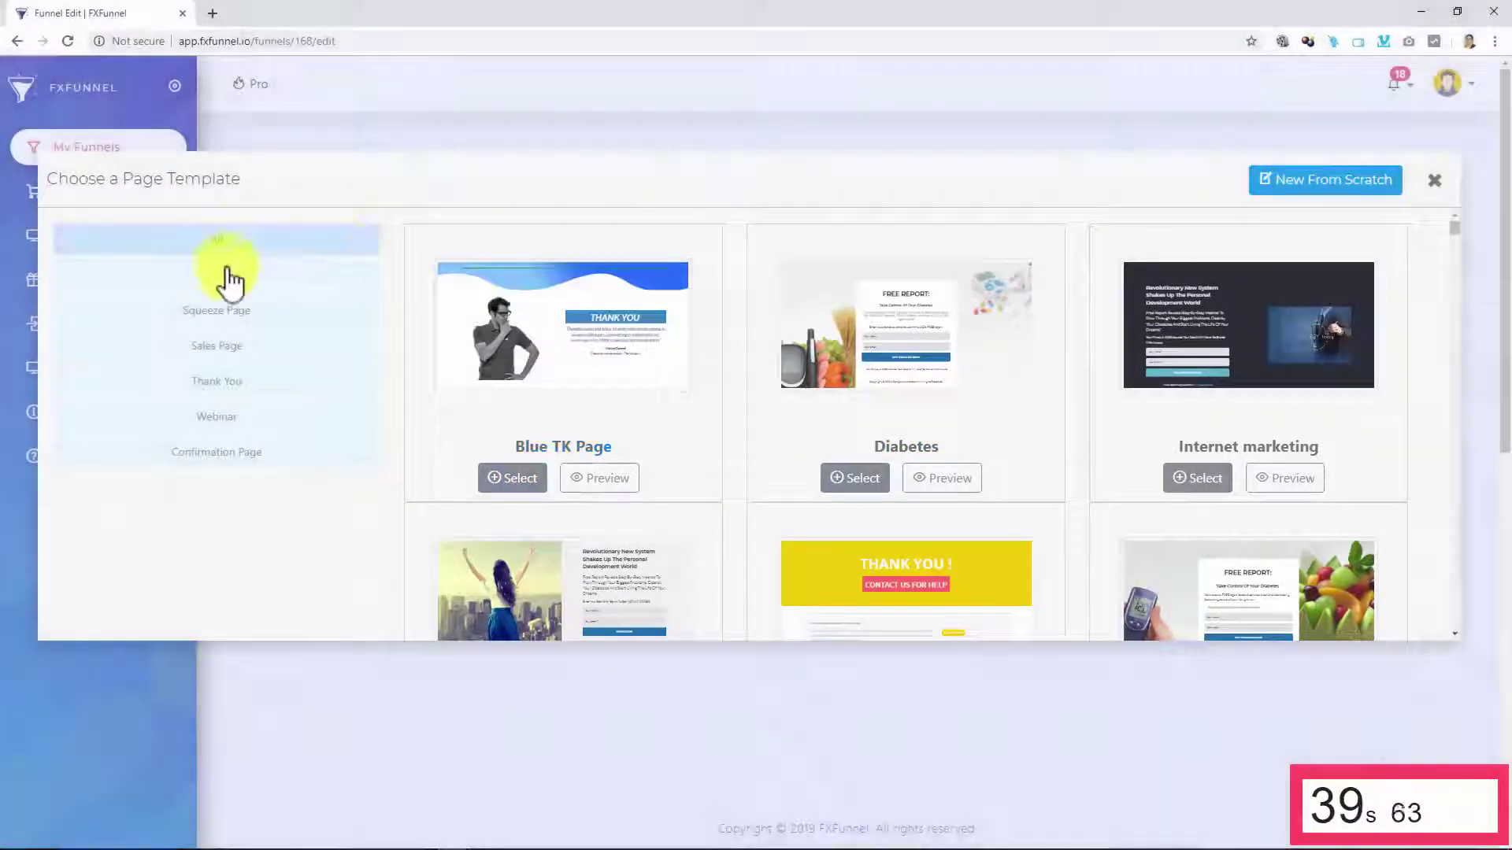
pyautogui.click(228, 276)
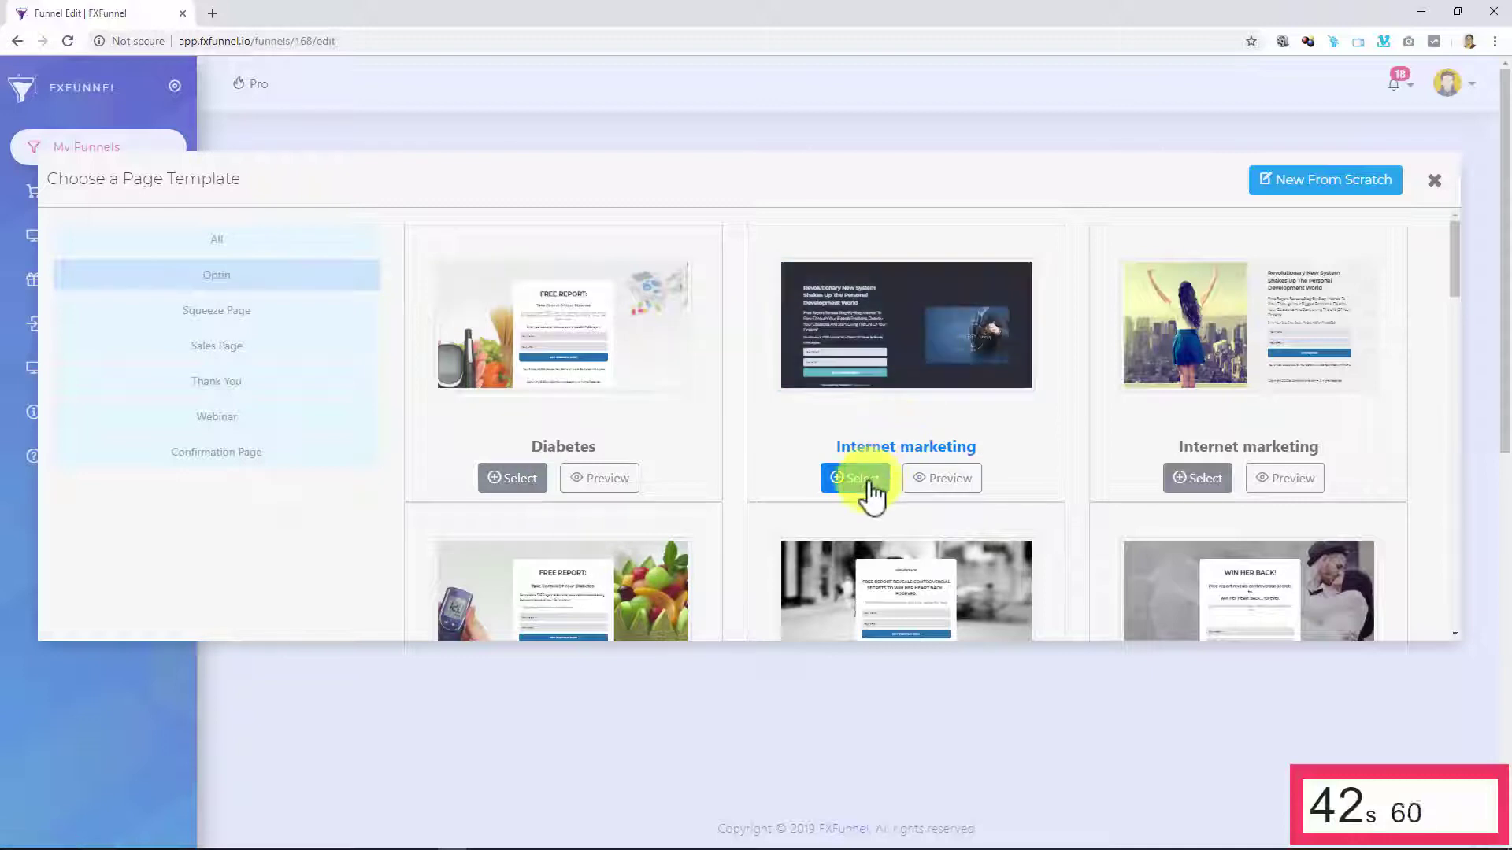
pyautogui.click(869, 492)
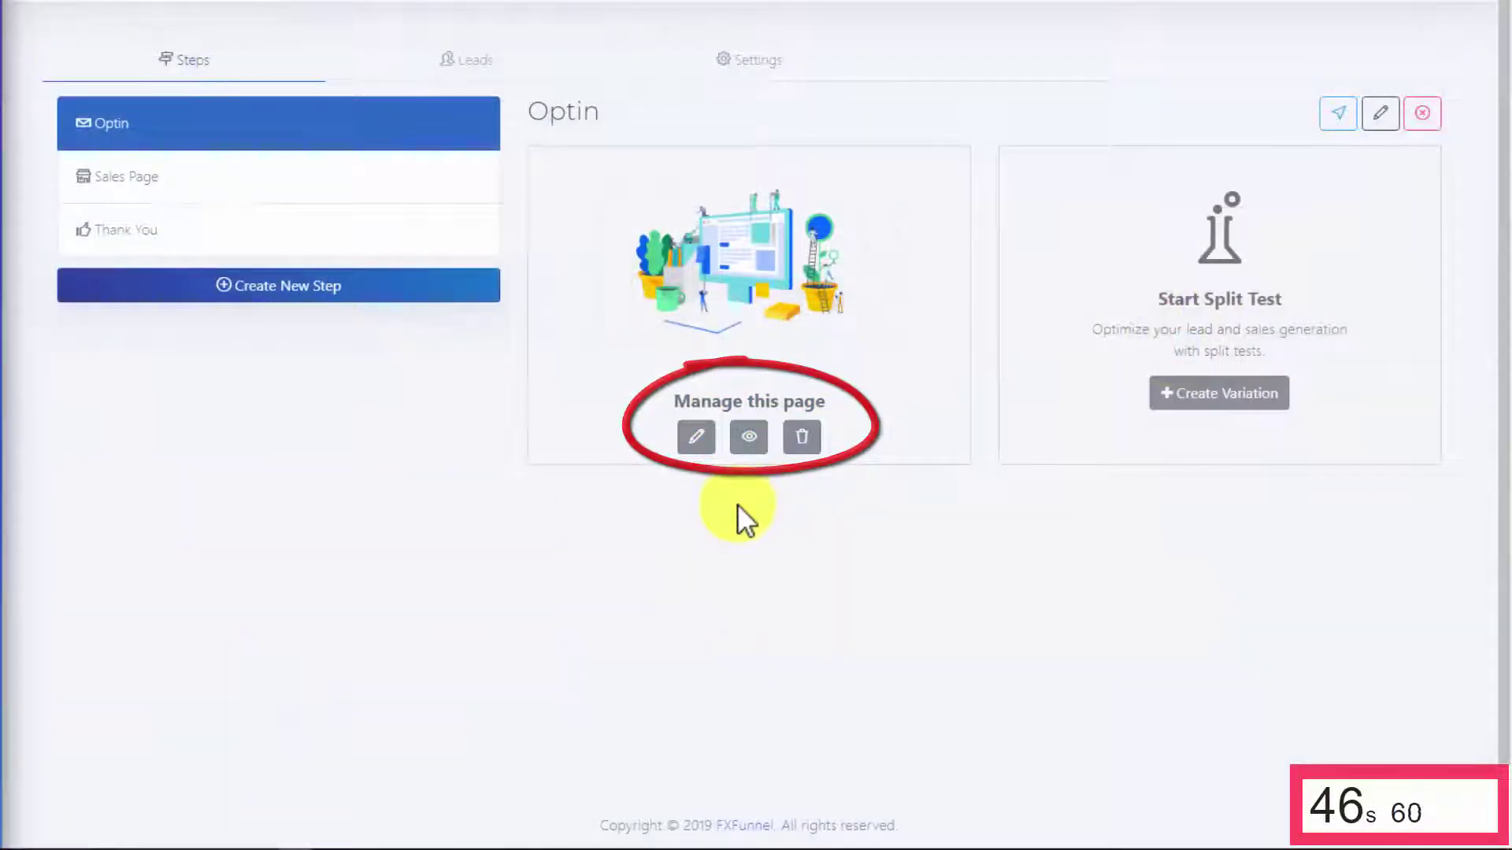
# Step: Change the opt-in page headline to 'List Building Tricks'
pyautogui.click(696, 438)
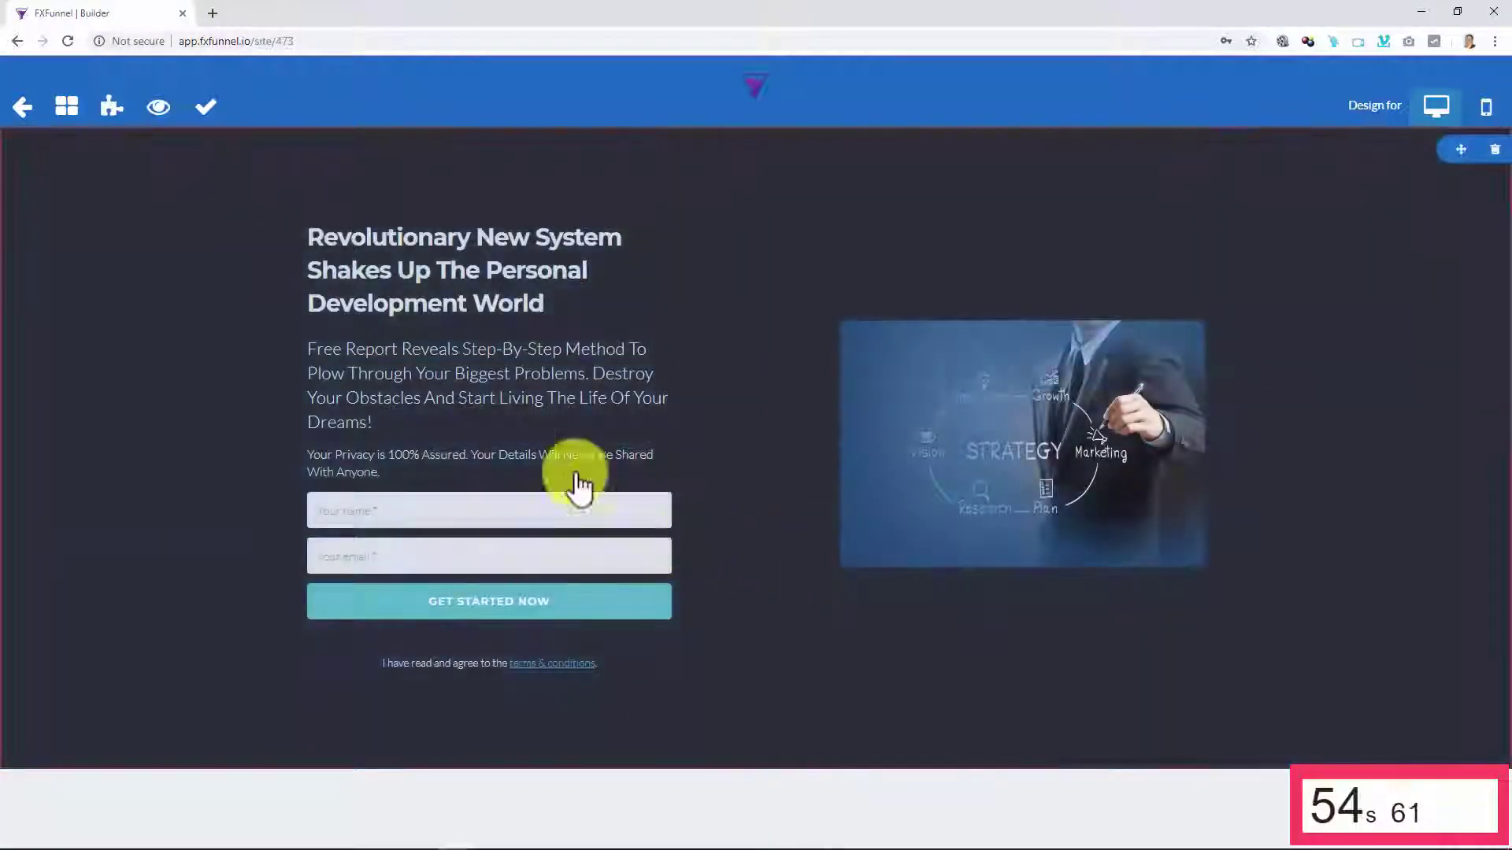
pyautogui.click(525, 302)
pyautogui.write('List Building Tricks')
# Step: Replace the strategy picture with the List Building Tricks book cover from the image library
pyautogui.click(956, 417)
pyautogui.click(1380, 224)
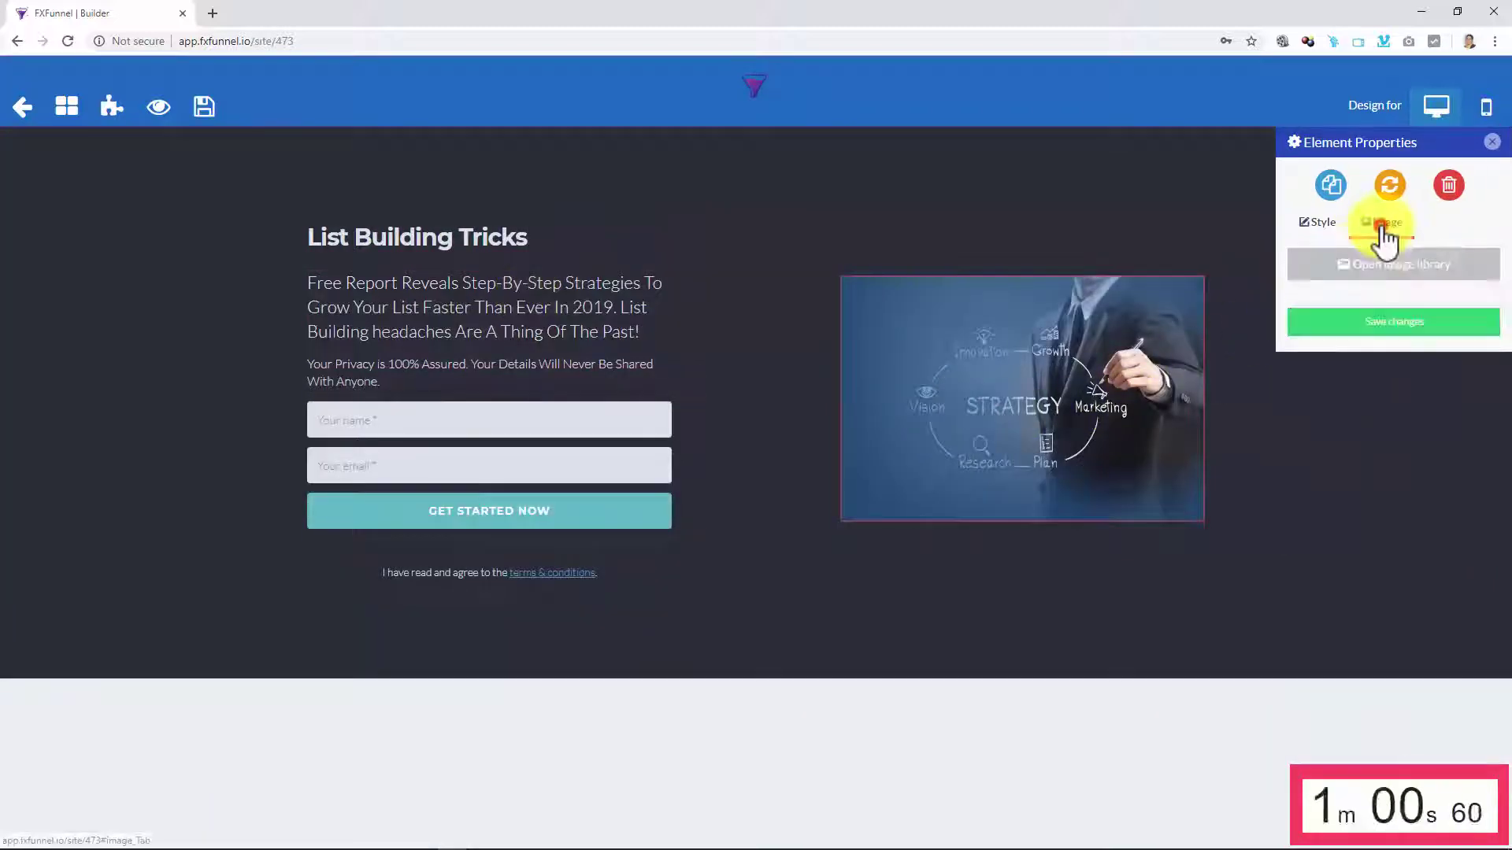
pyautogui.click(1378, 269)
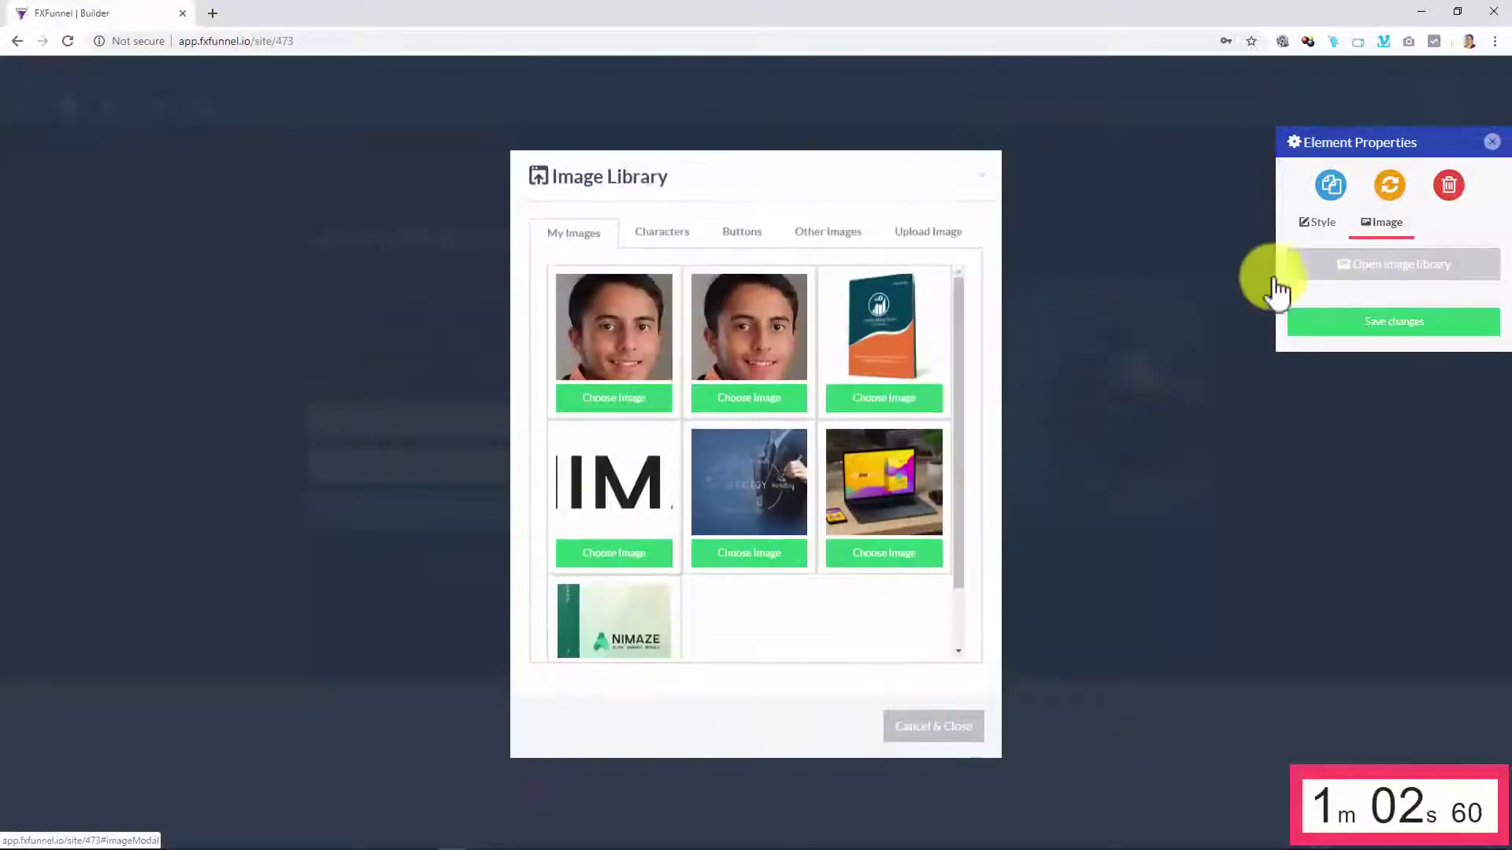
pyautogui.click(884, 402)
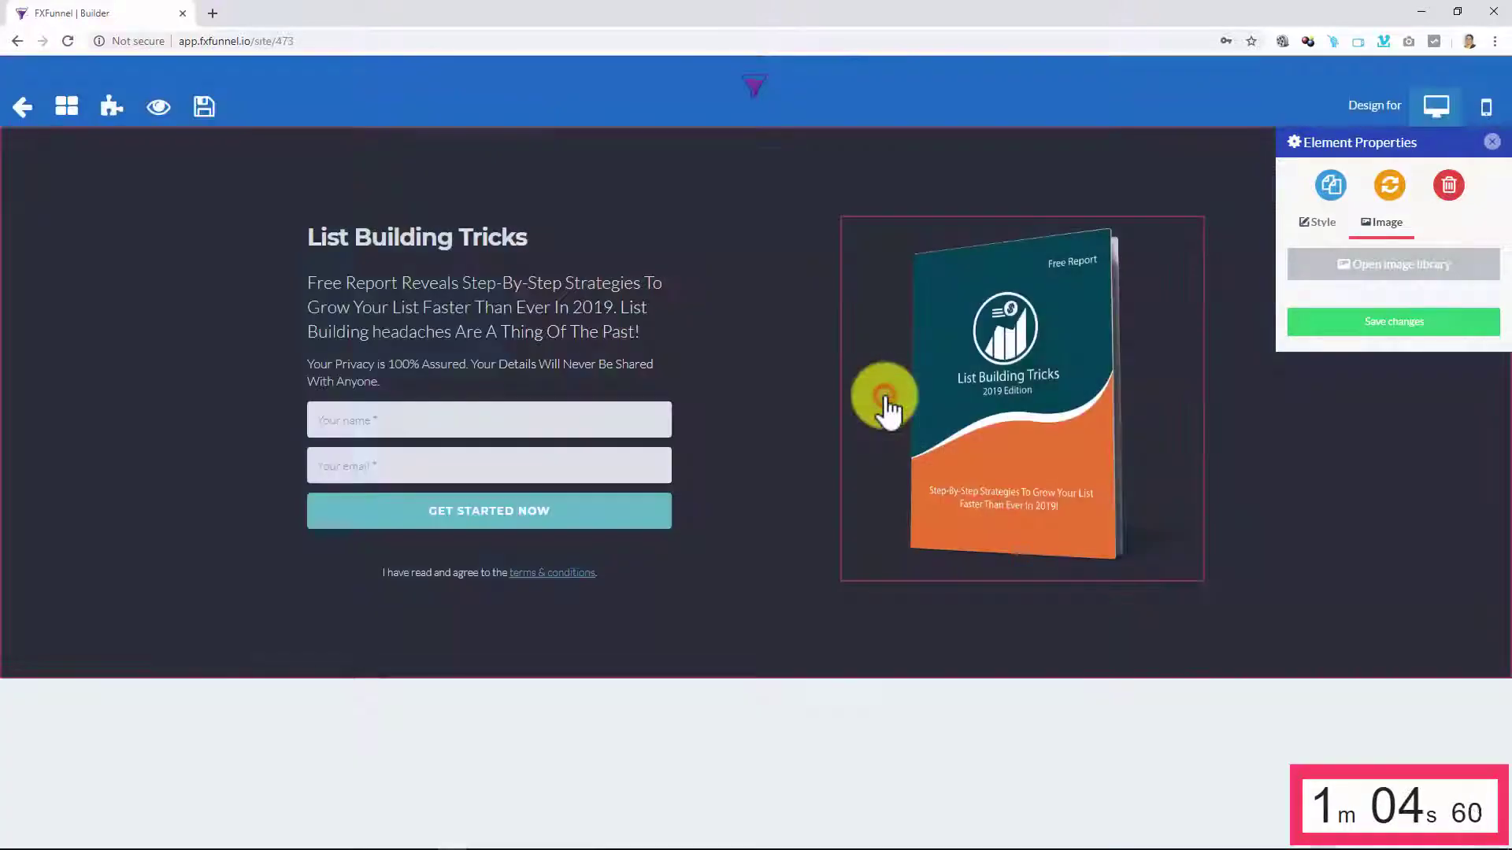
# Step: Give the opt-in section a dark navy blue background colour
pyautogui.click(786, 645)
pyautogui.click(1466, 307)
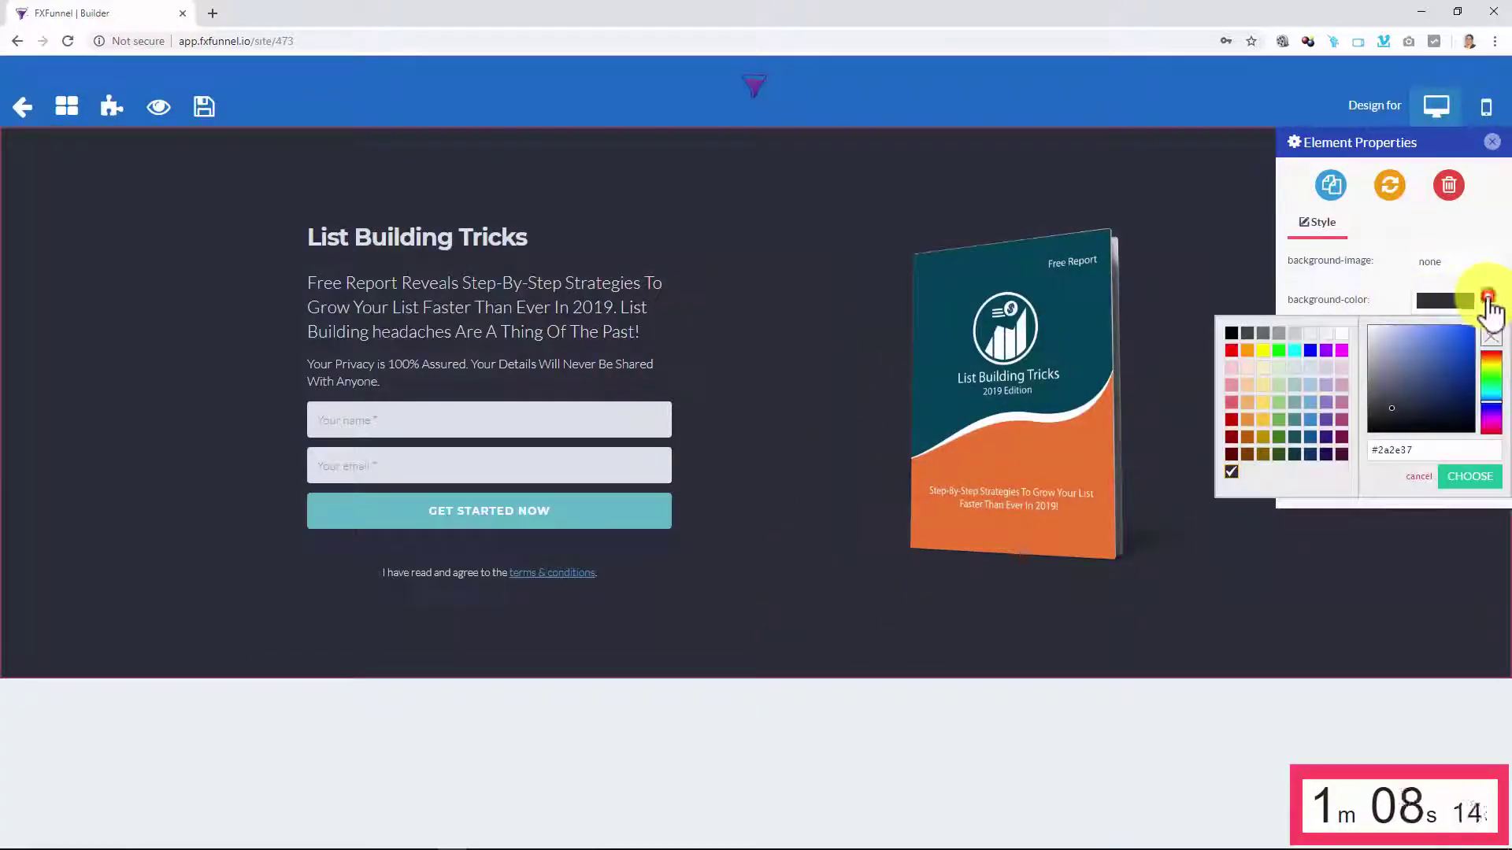
pyautogui.click(1412, 353)
pyautogui.moveTo(1418, 370); pyautogui.dragTo(1466, 386)
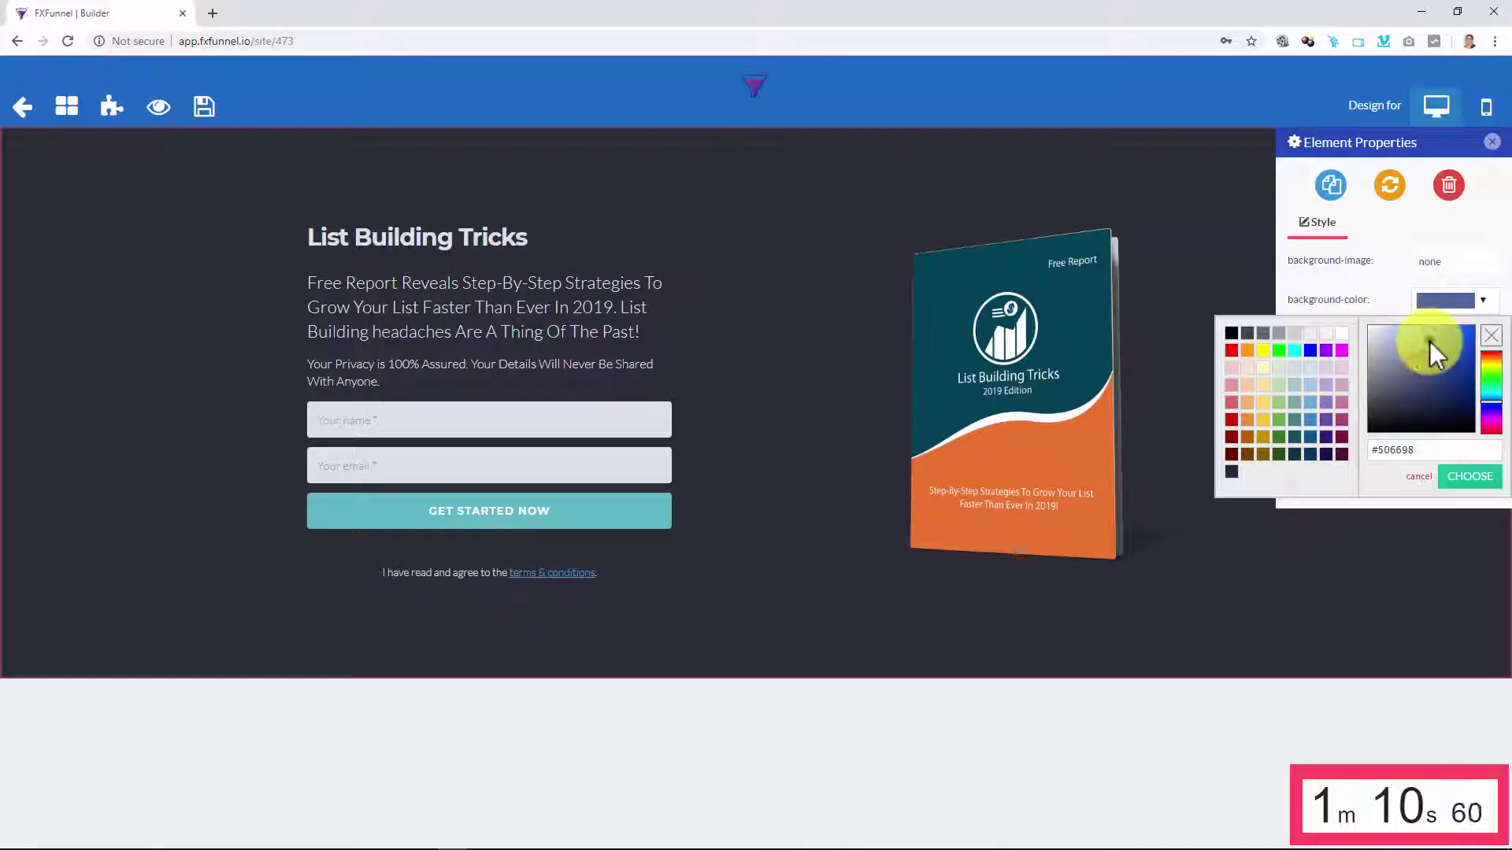
pyautogui.click(1469, 476)
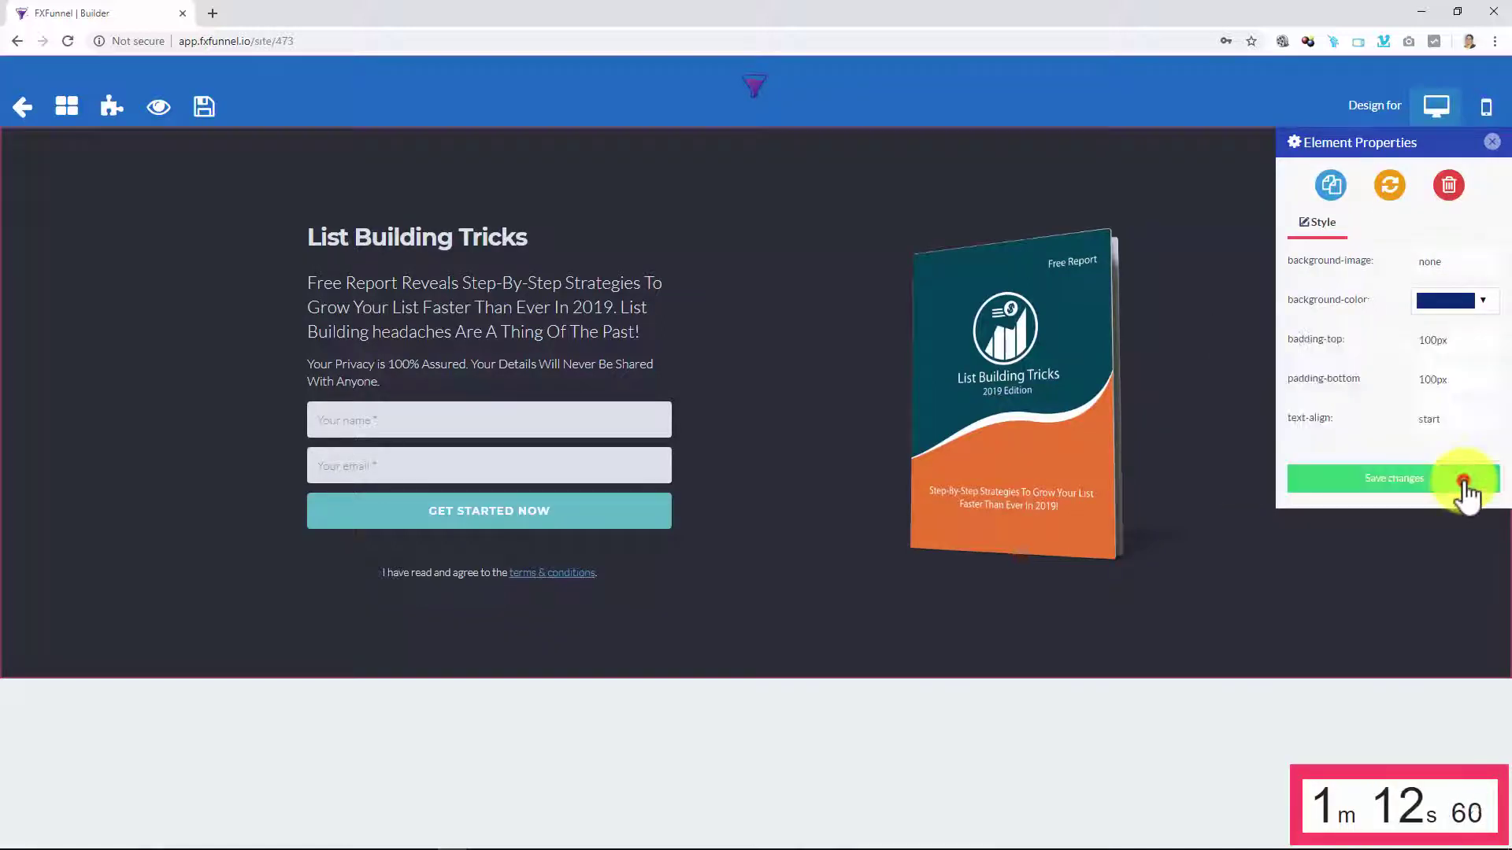
pyautogui.click(1421, 482)
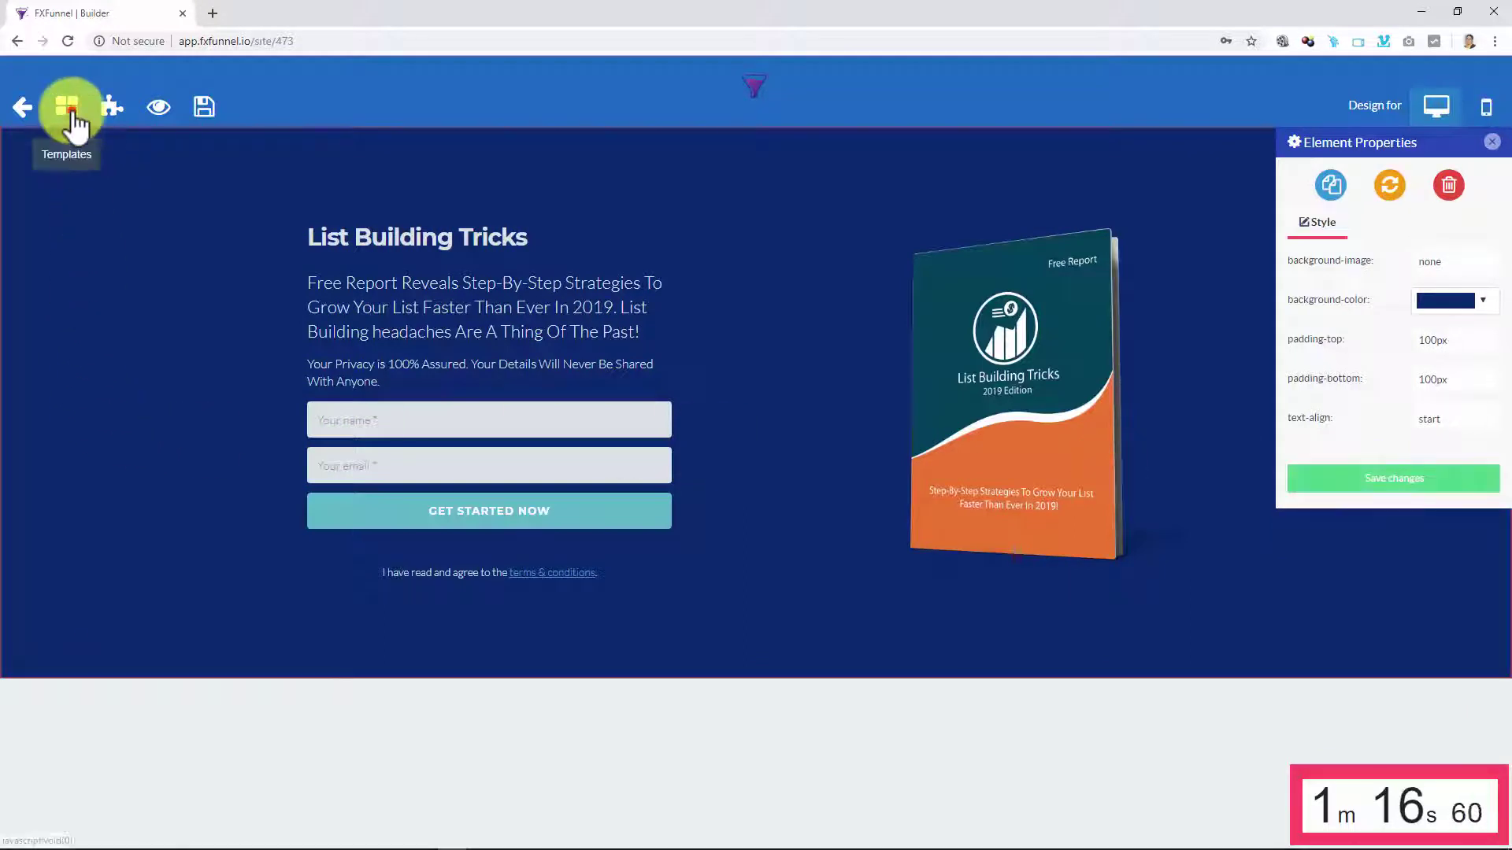
# Step: Drag a Content block template from the block library onto the page
pyautogui.click(70, 122)
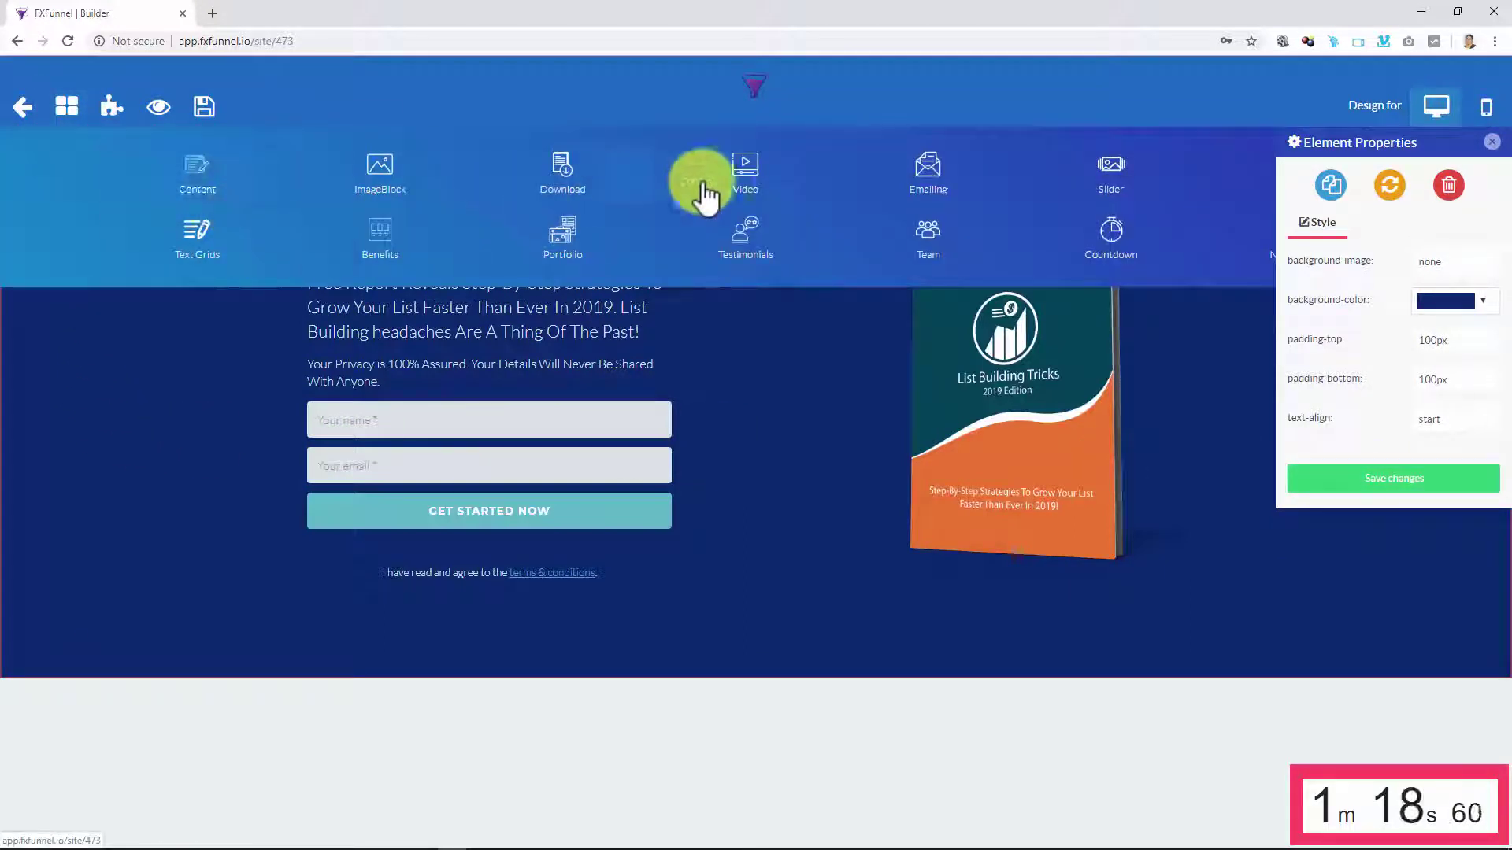
pyautogui.click(204, 189)
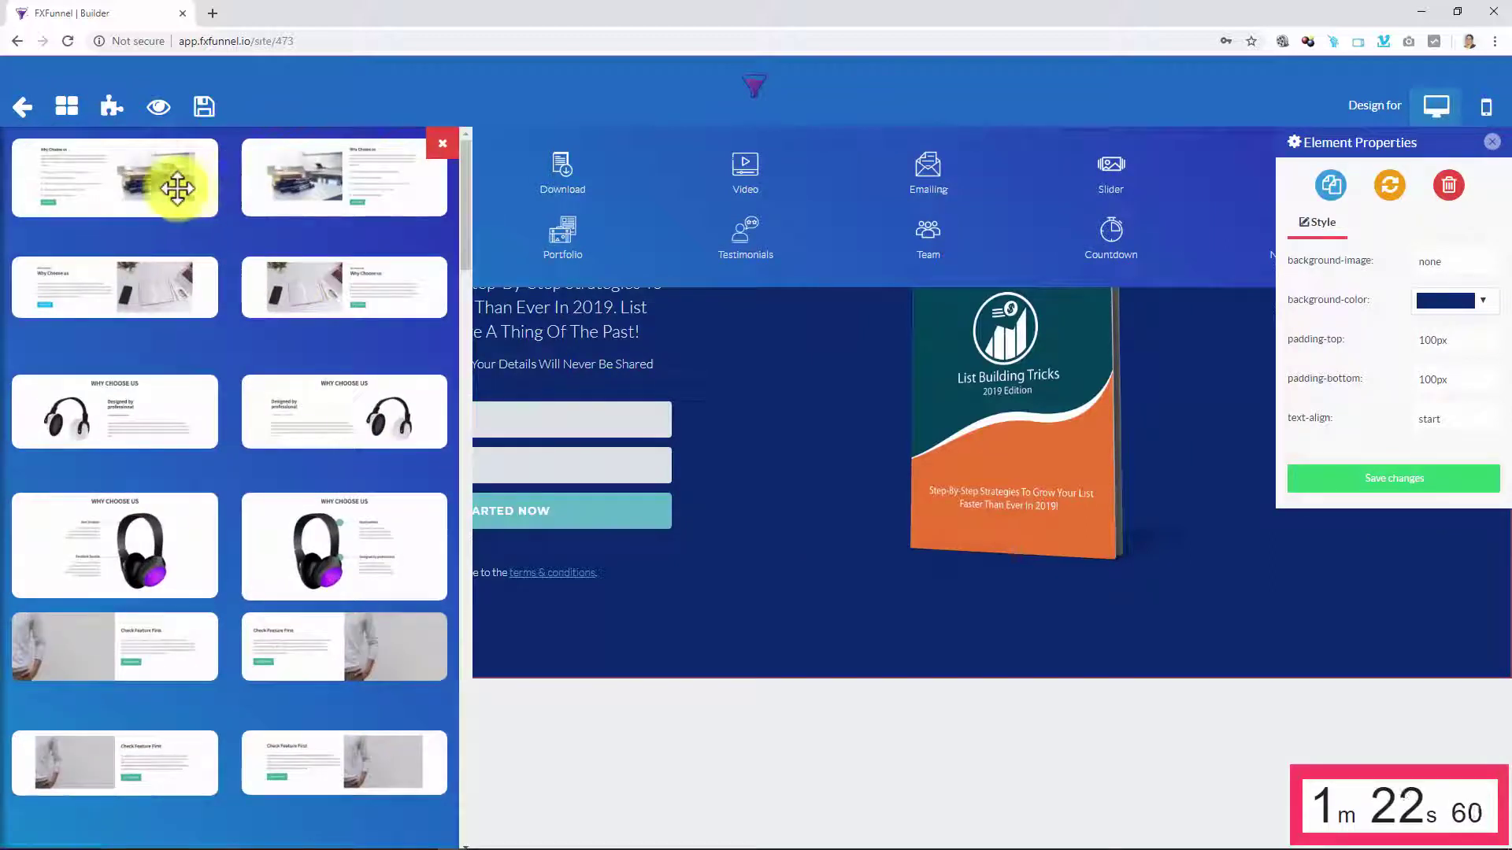
pyautogui.moveTo(169, 186)
pyautogui.mouseDown()
pyautogui.moveTo(542, 699)
pyautogui.moveTo(551, 744)
pyautogui.mouseUp()
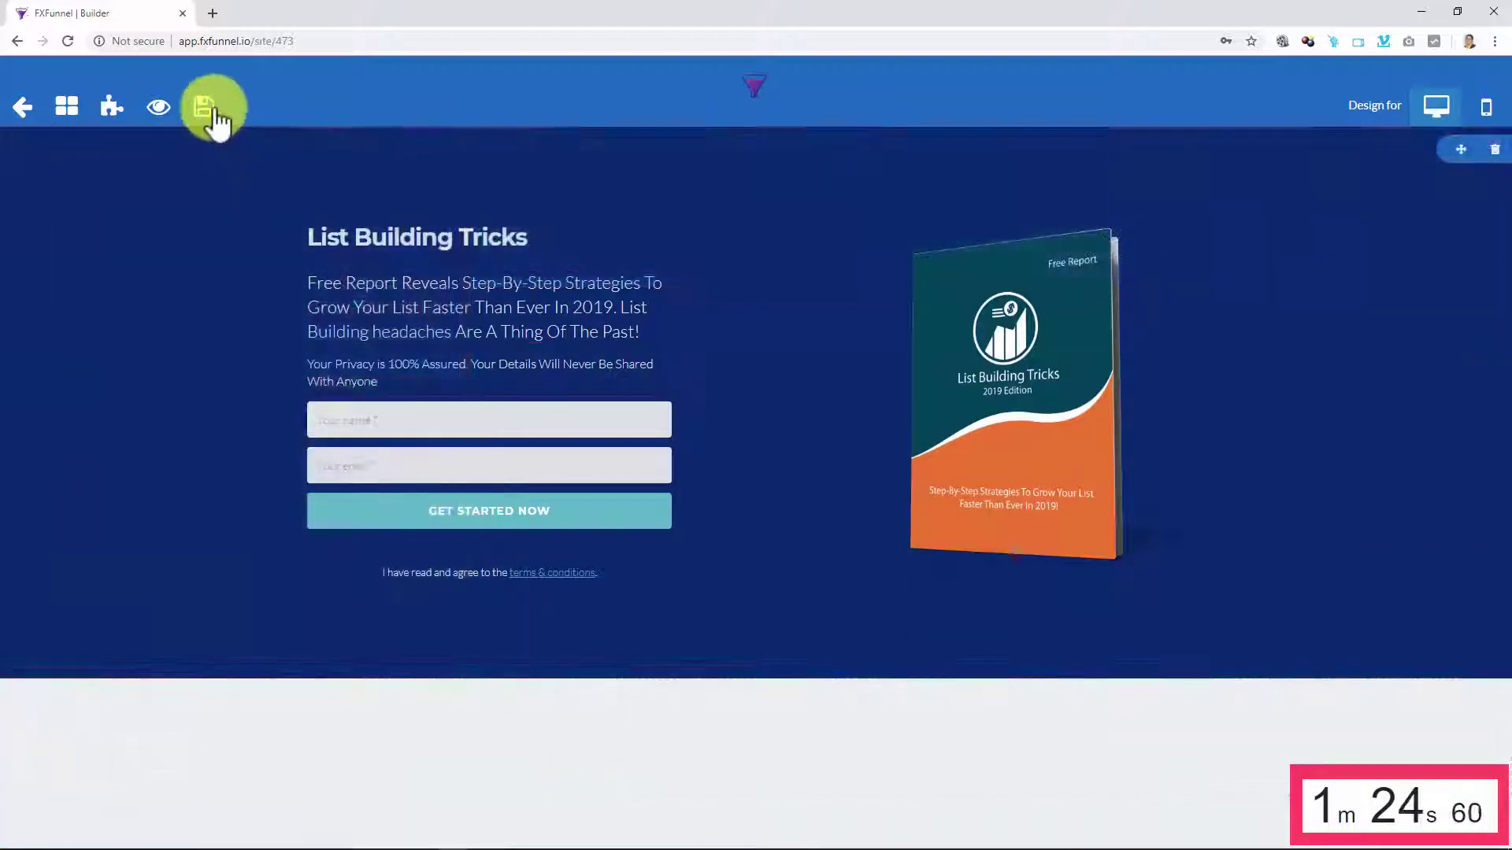
# Step: Save the opt-in page and preview it in a new tab
pyautogui.click(214, 107)
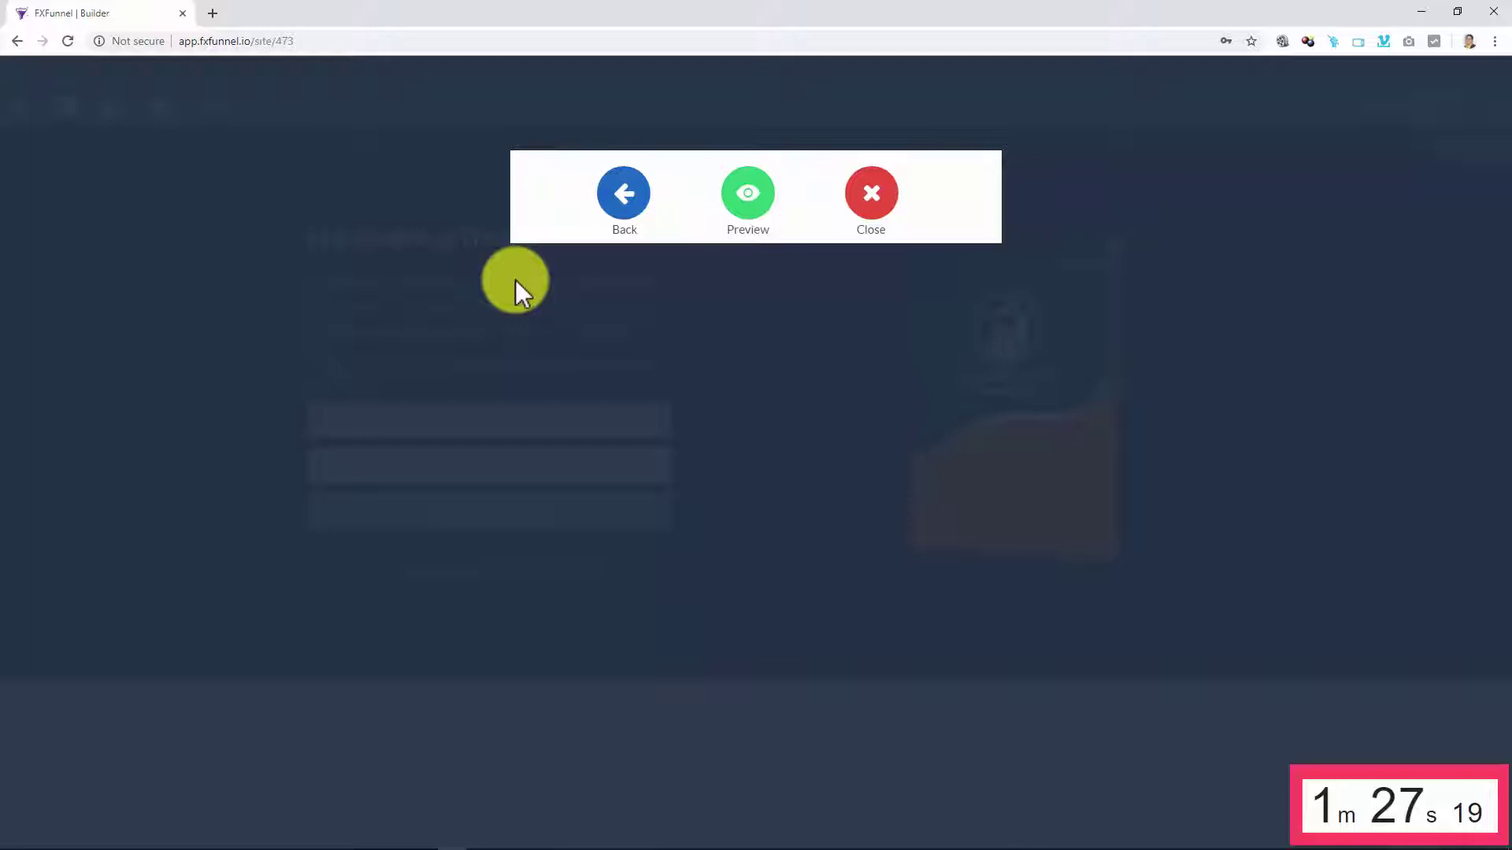
pyautogui.click(742, 201)
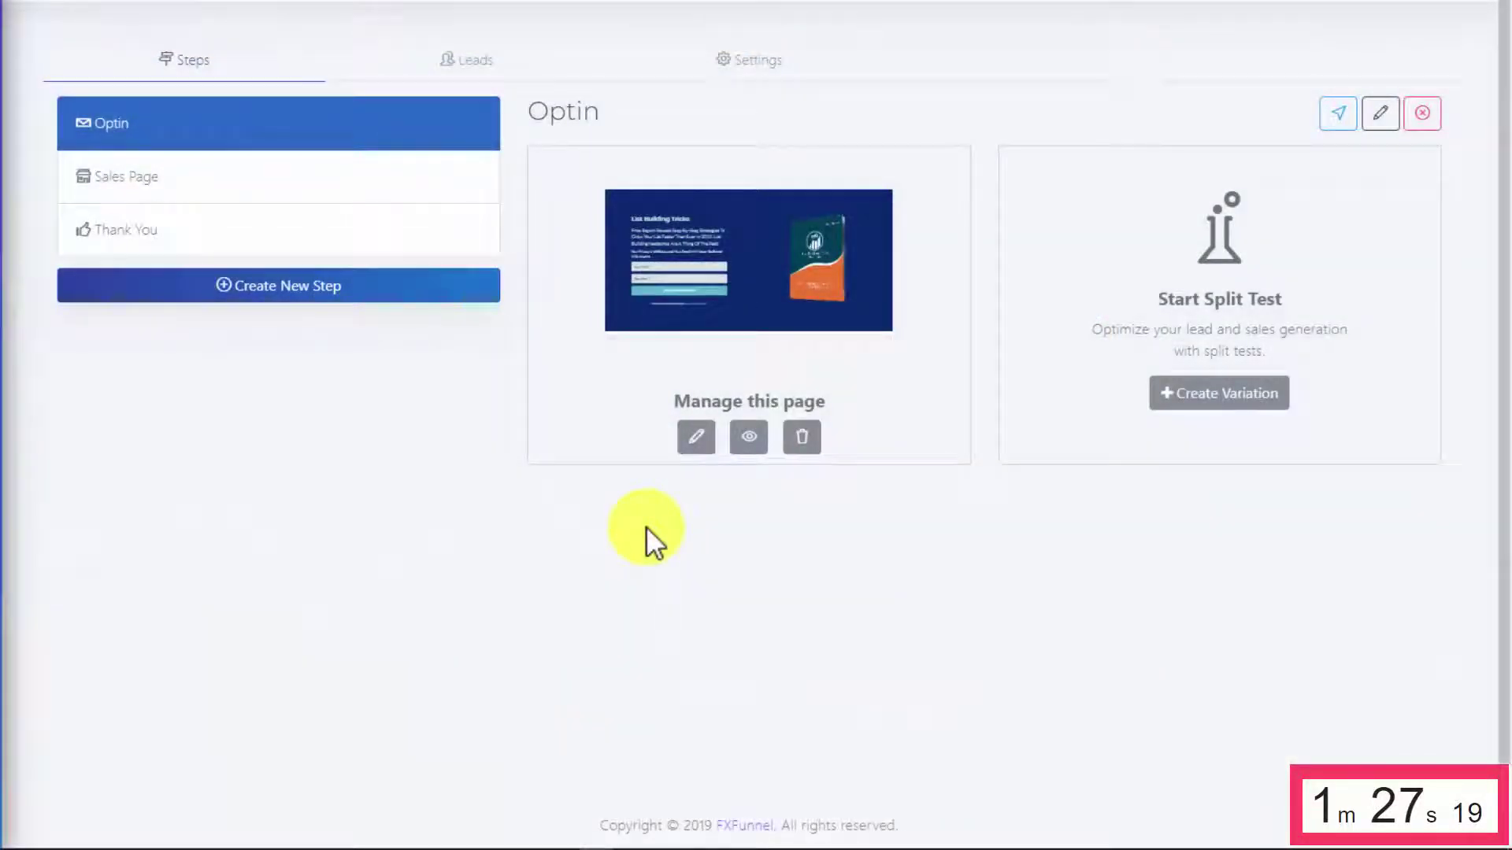
# Step: Choose a page for the Sales Page step, browsing sales page and then webinar templates
pyautogui.click(124, 173)
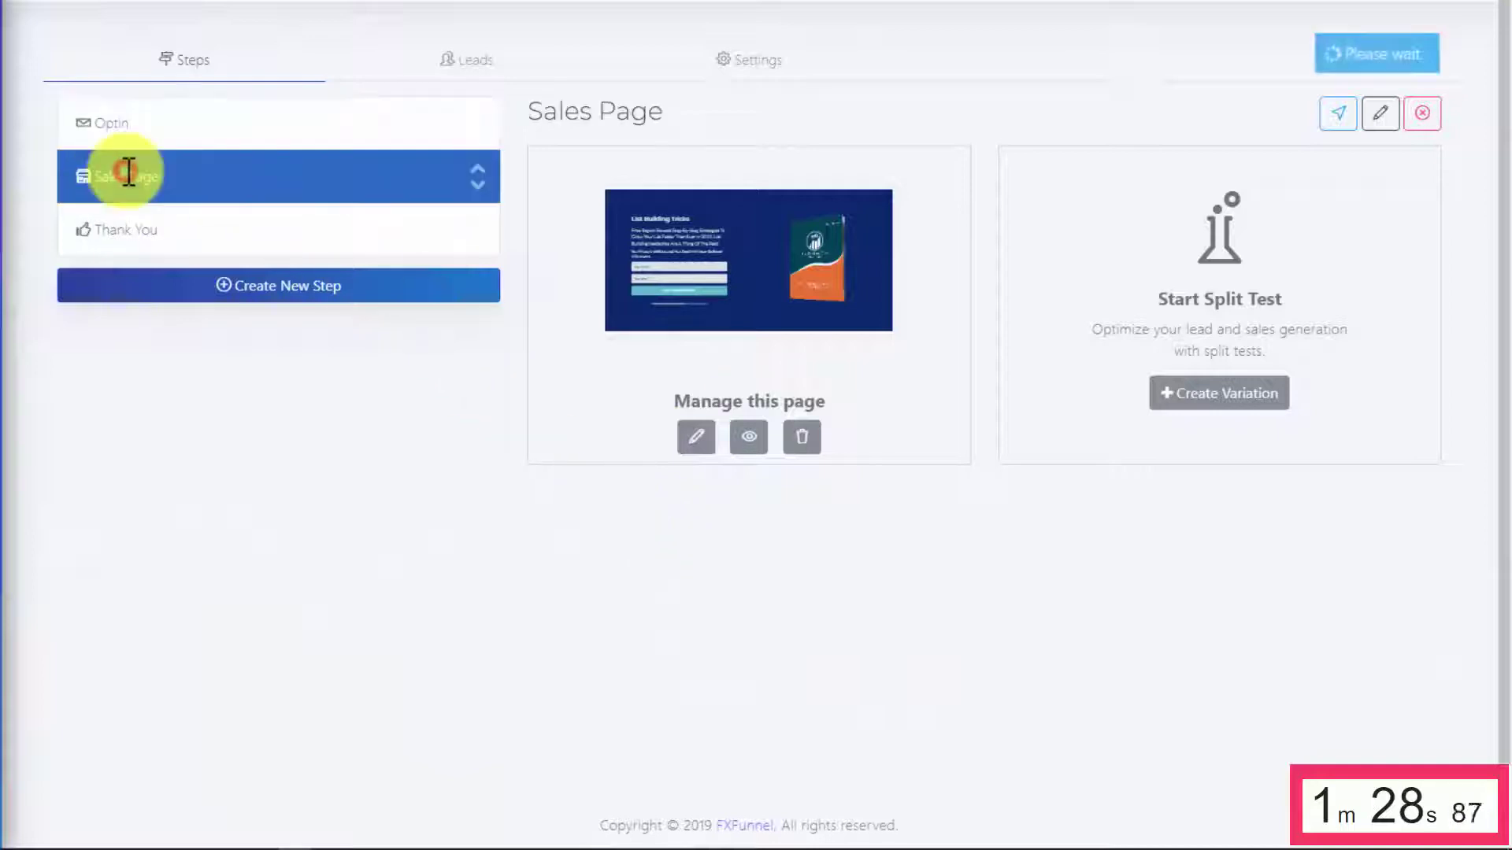
pyautogui.click(774, 374)
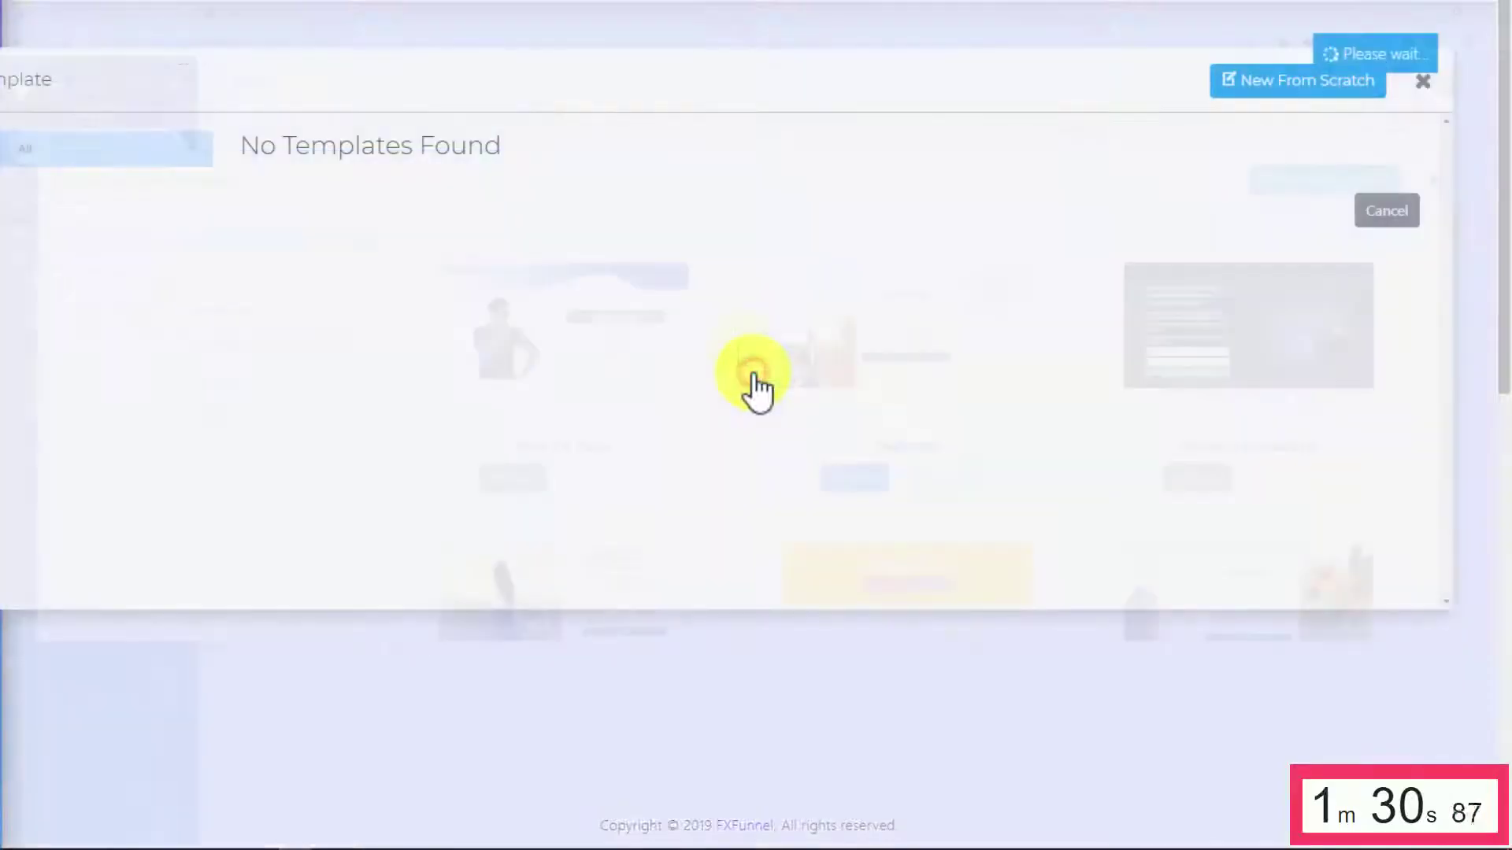
pyautogui.click(222, 347)
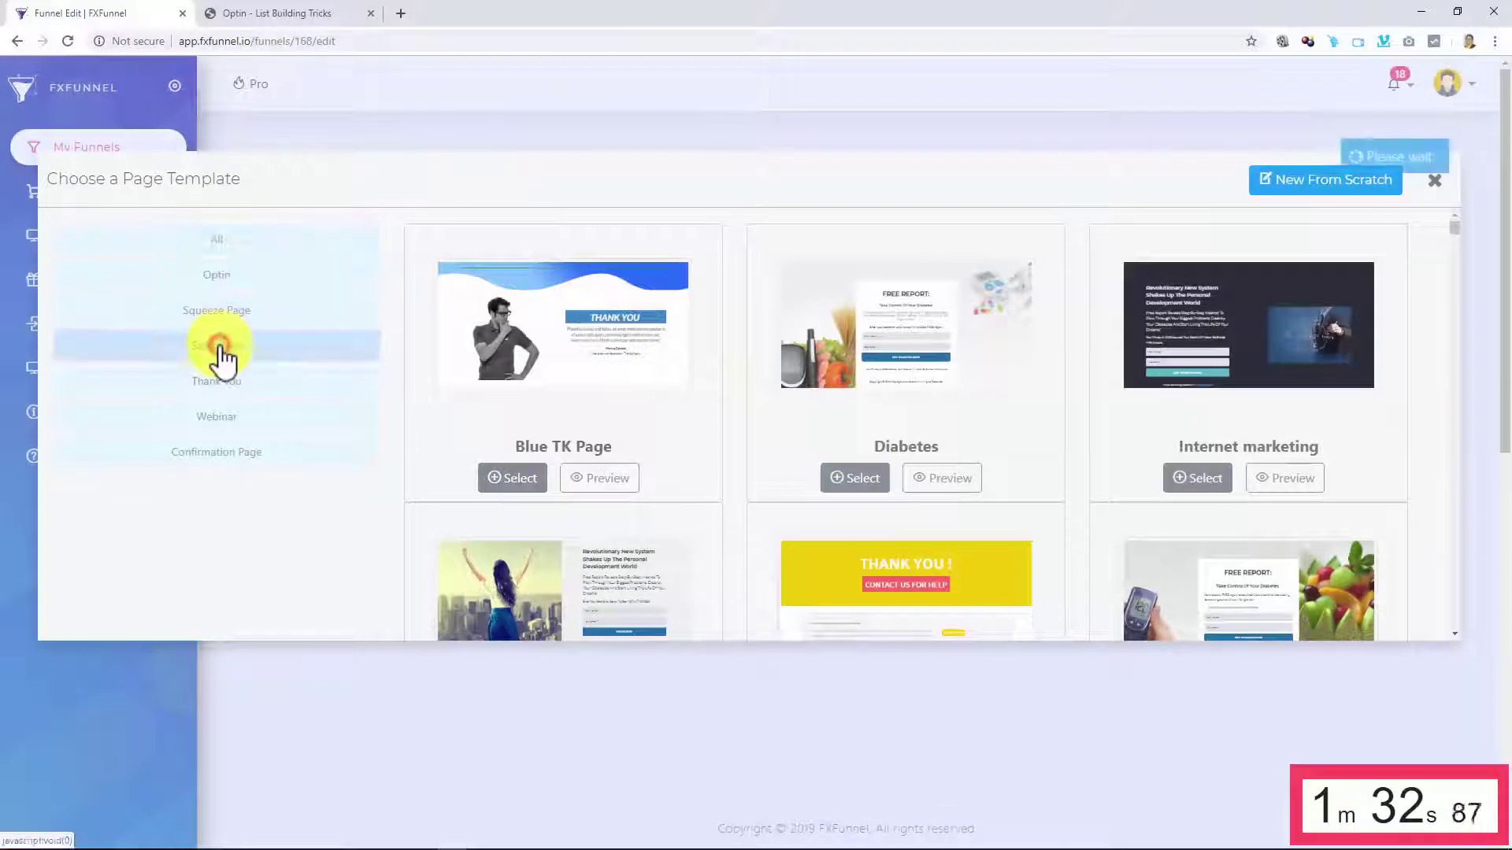
pyautogui.scroll(-3, 693, 347)
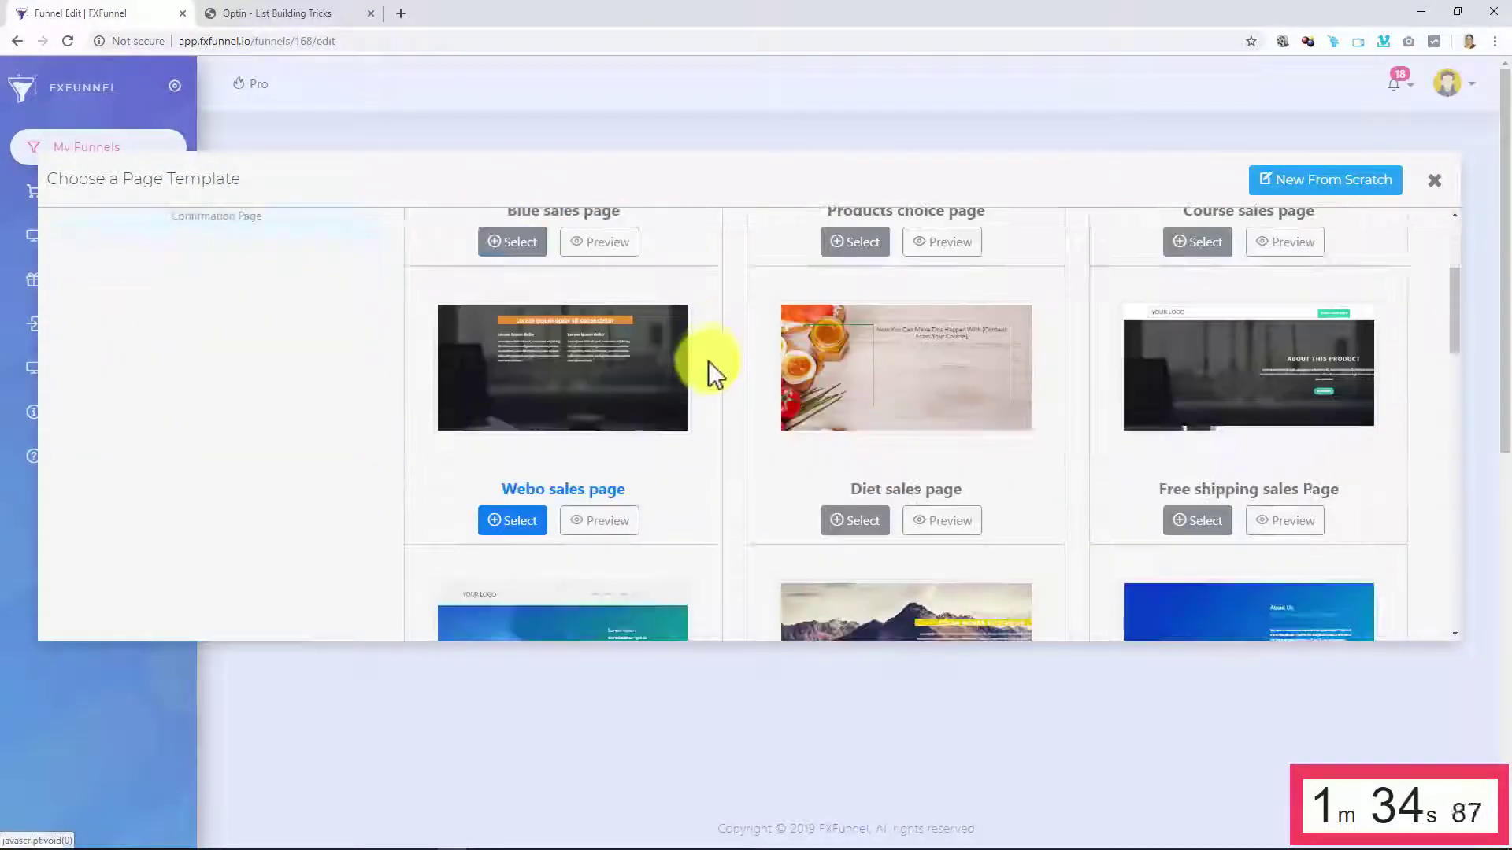
pyautogui.scroll(-4, 707, 362)
pyautogui.scroll(-5, 712, 386)
pyautogui.scroll(-5, 710, 405)
pyautogui.scroll(-4, 709, 405)
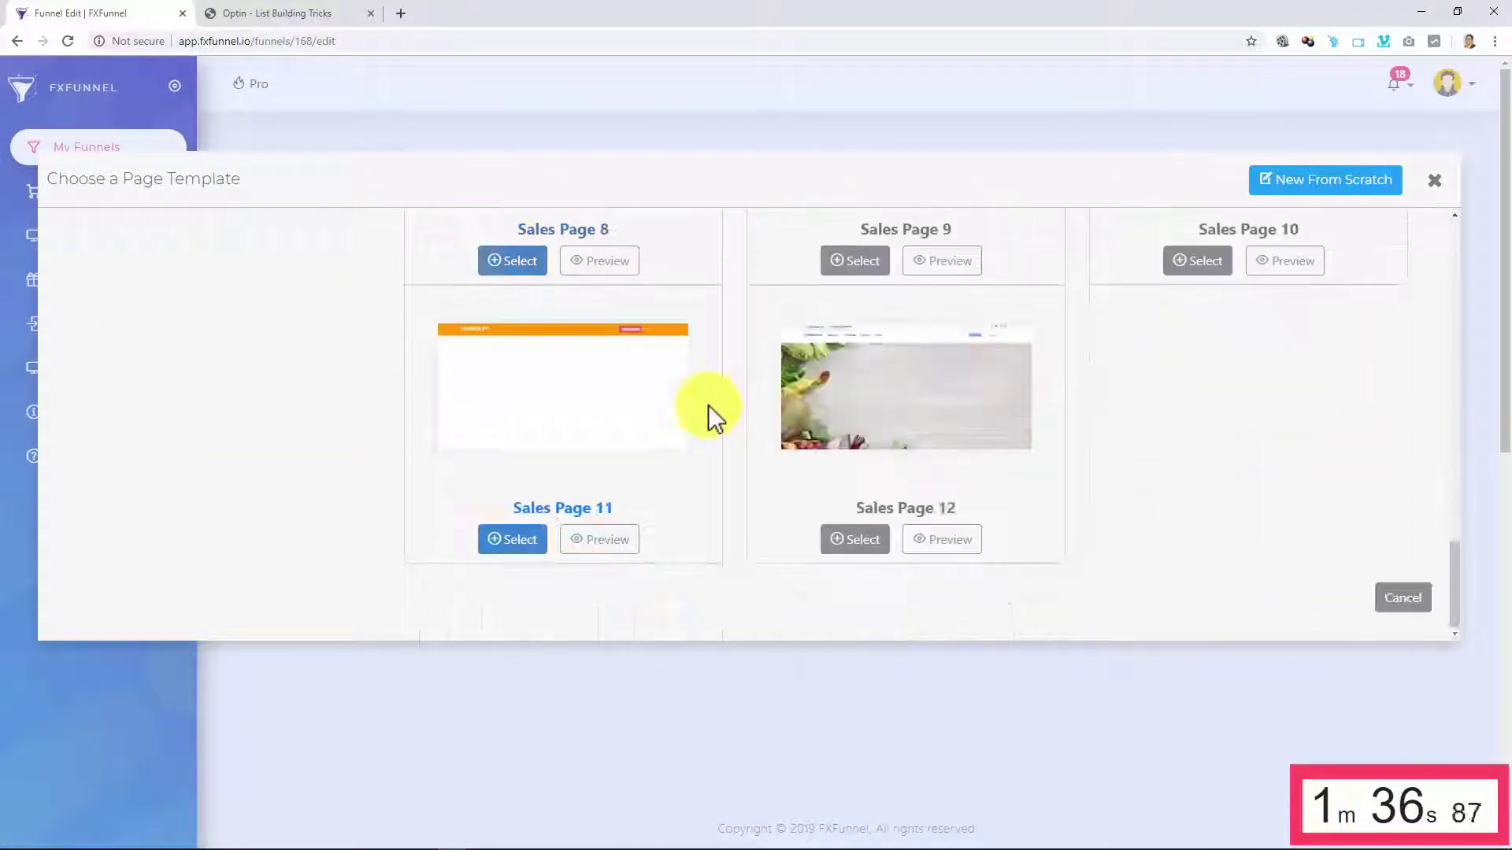
pyautogui.scroll(10, 707, 405)
pyautogui.scroll(5, 707, 405)
pyautogui.scroll(5, 707, 405)
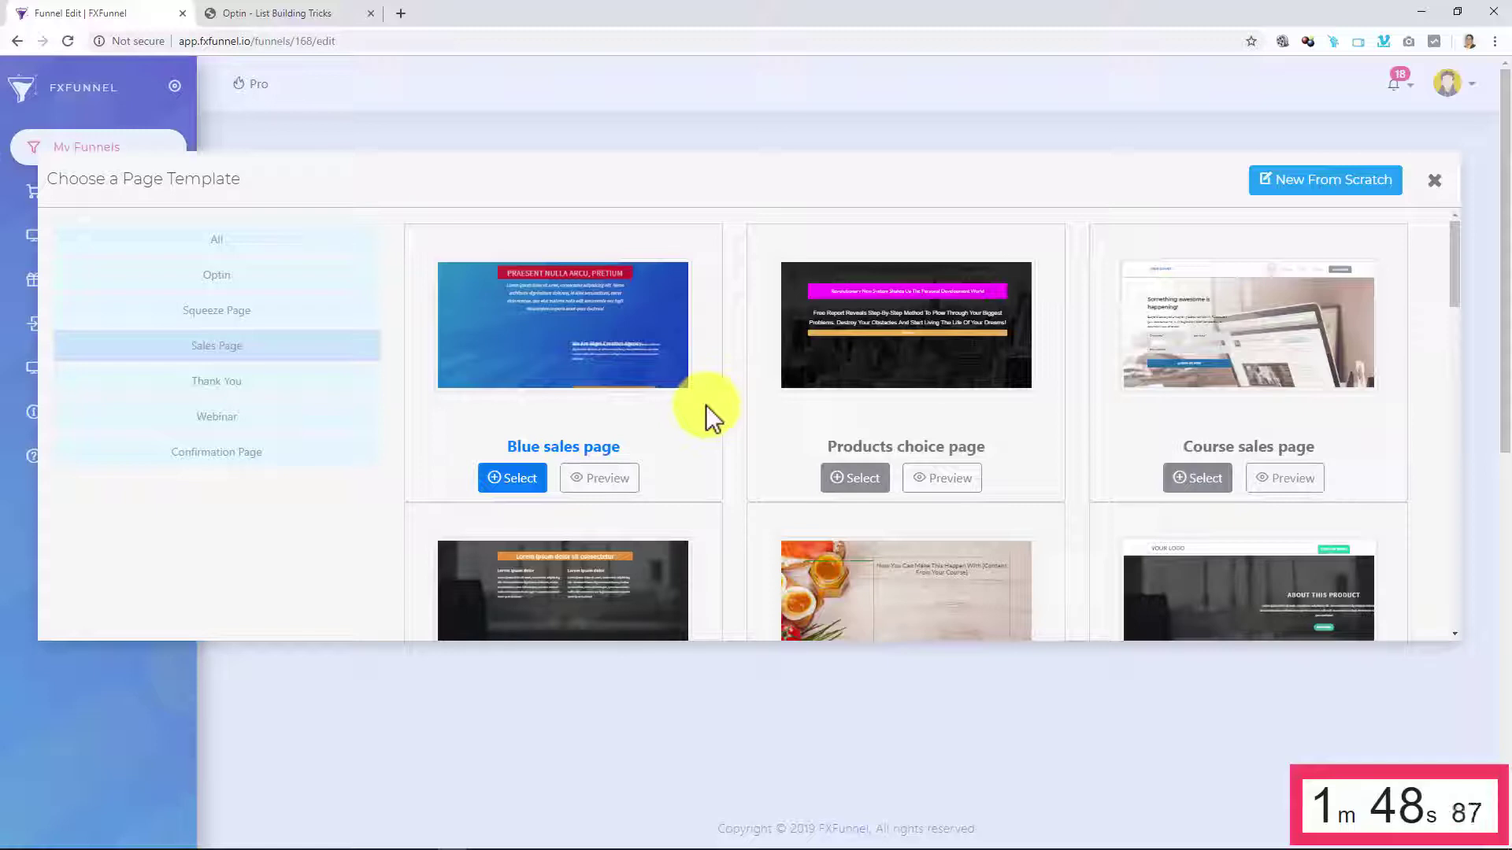
pyautogui.click(198, 417)
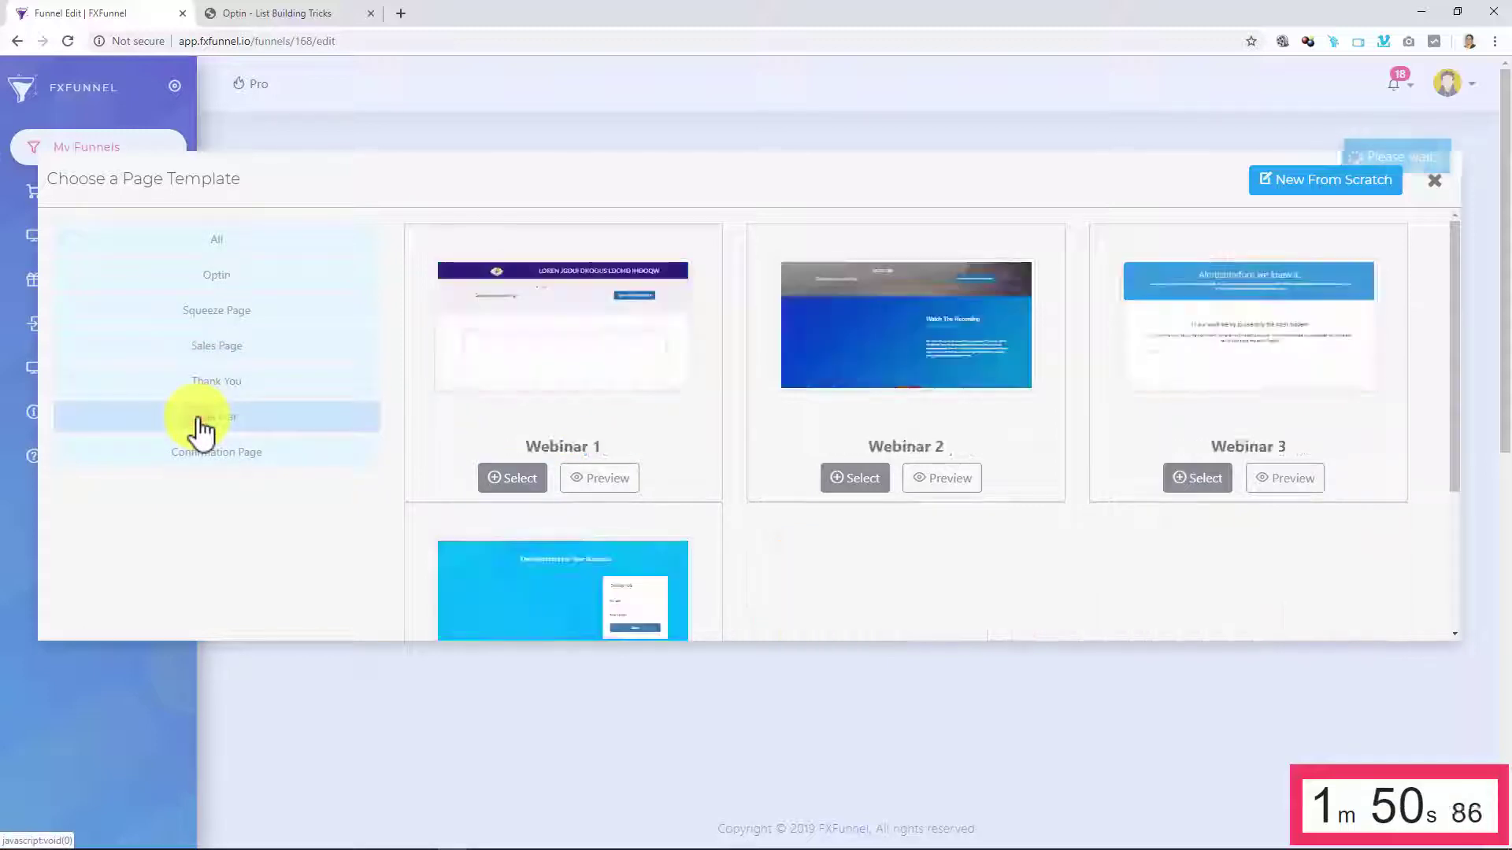
# Step: Apply the Webinar 1 template and paste the congratulations text into its heading
pyautogui.click(520, 479)
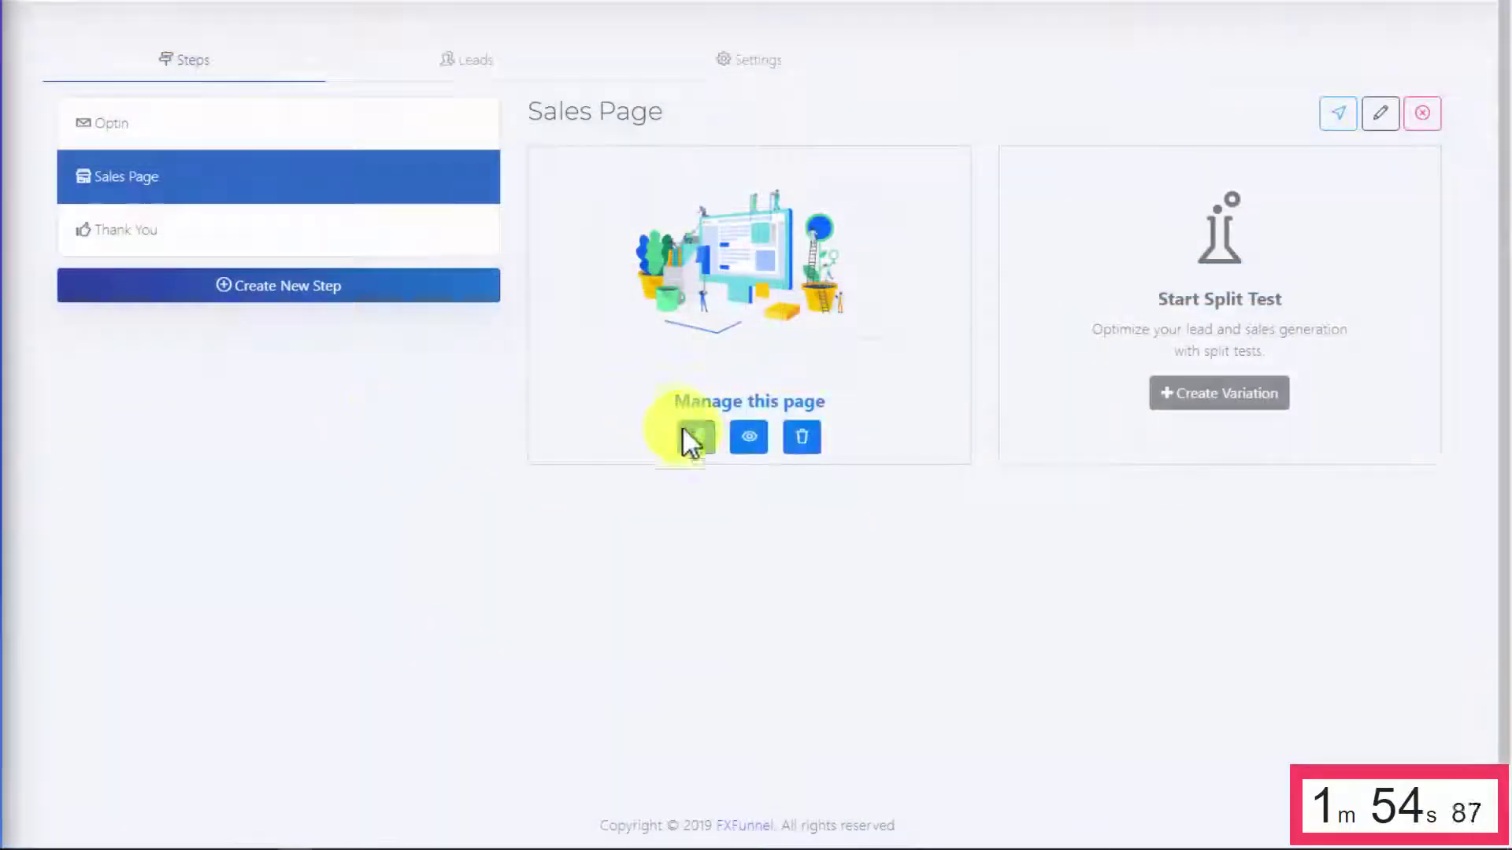
pyautogui.click(693, 438)
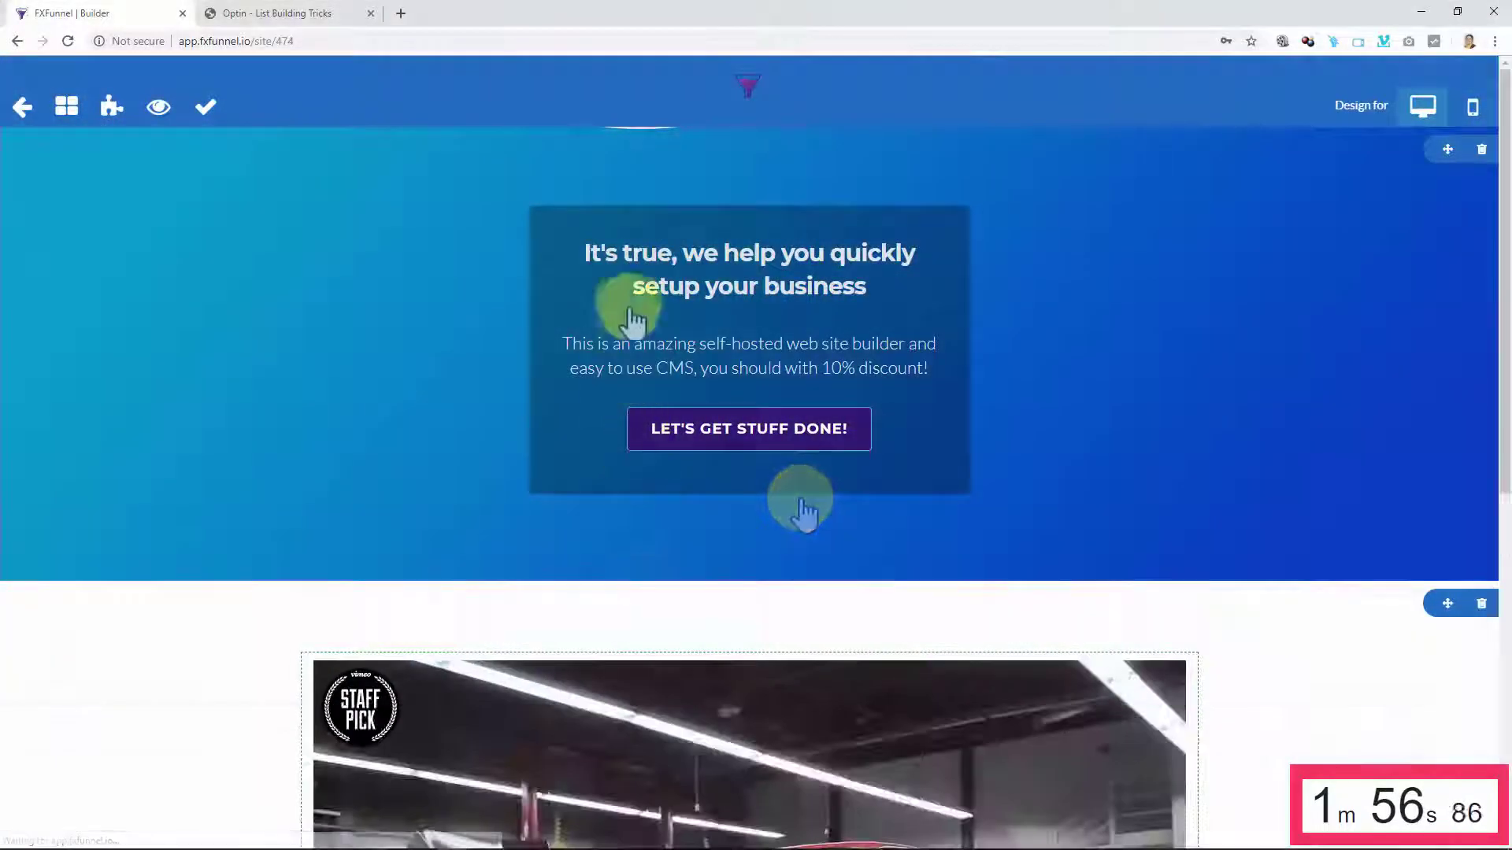
pyautogui.tripleClick(615, 280)
pyautogui.rightClick(598, 254)
pyautogui.click(649, 329)
# Step: Replace the paragraph with the video description, ending it with a period
pyautogui.click(652, 340)
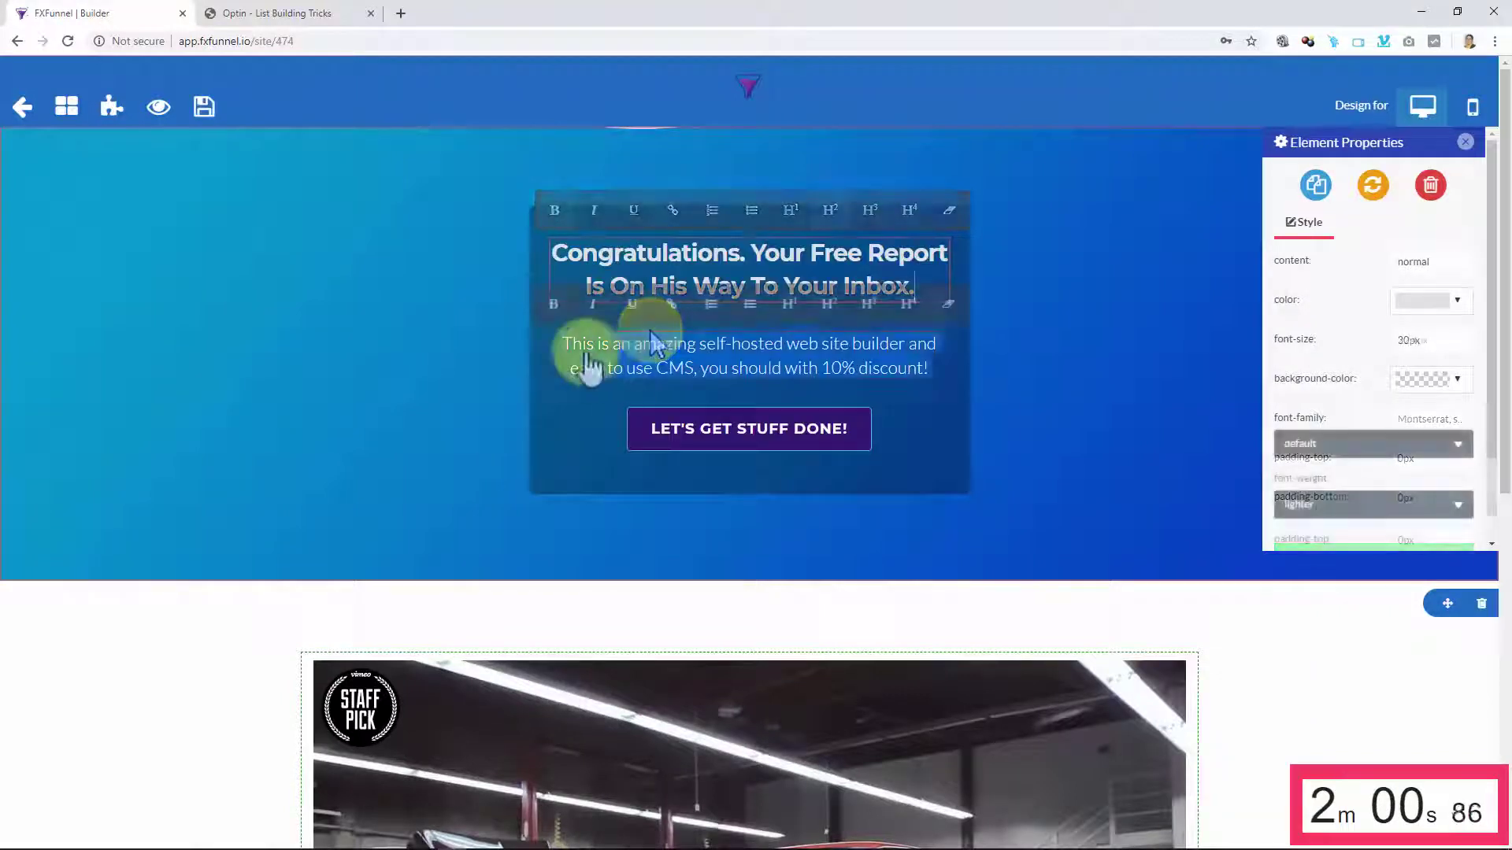
pyautogui.rightClick(592, 363)
pyautogui.click(627, 423)
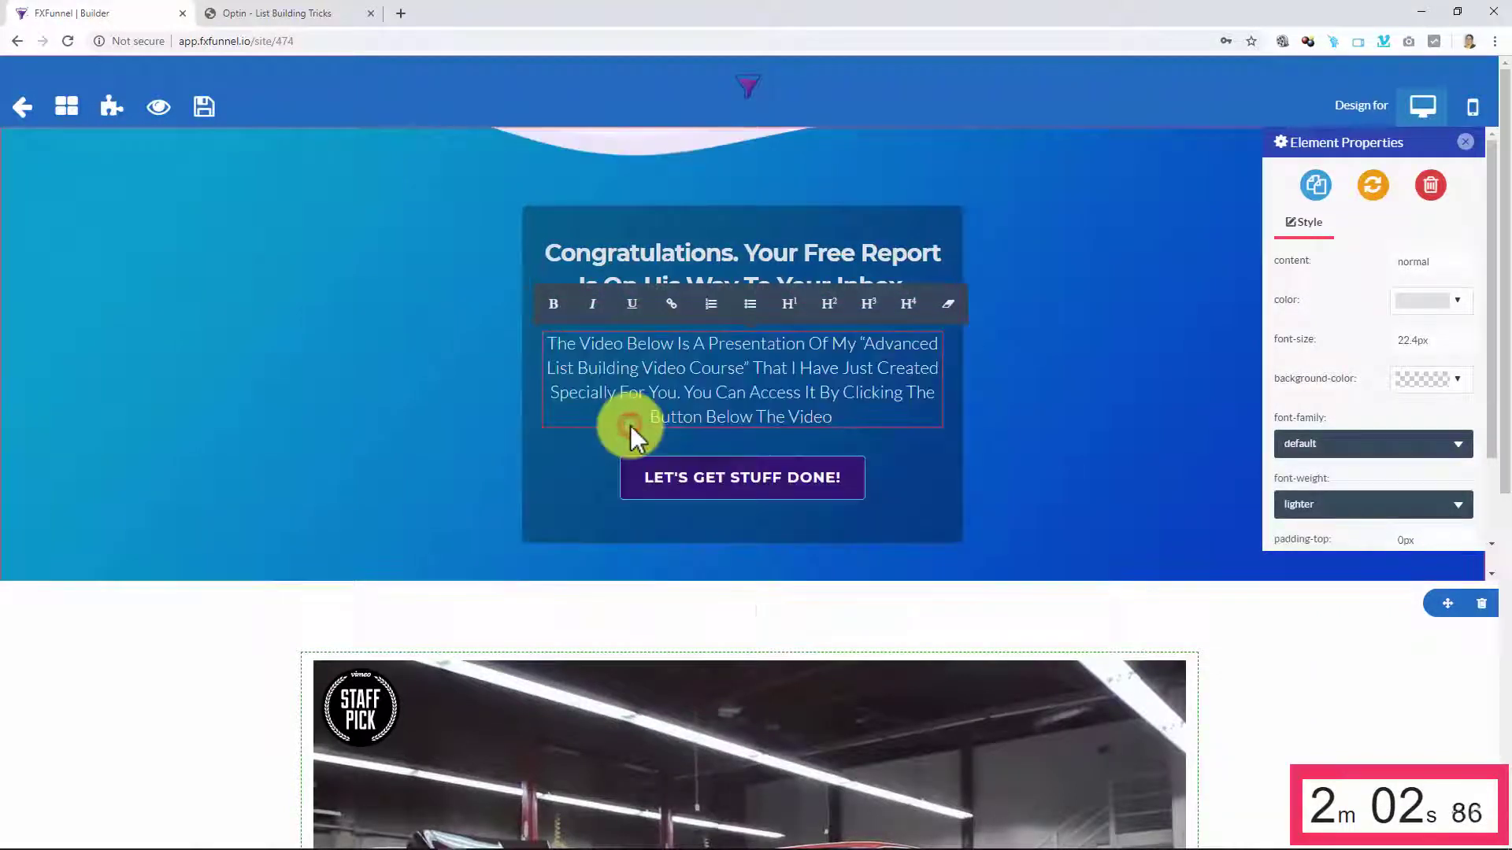
pyautogui.write('.')
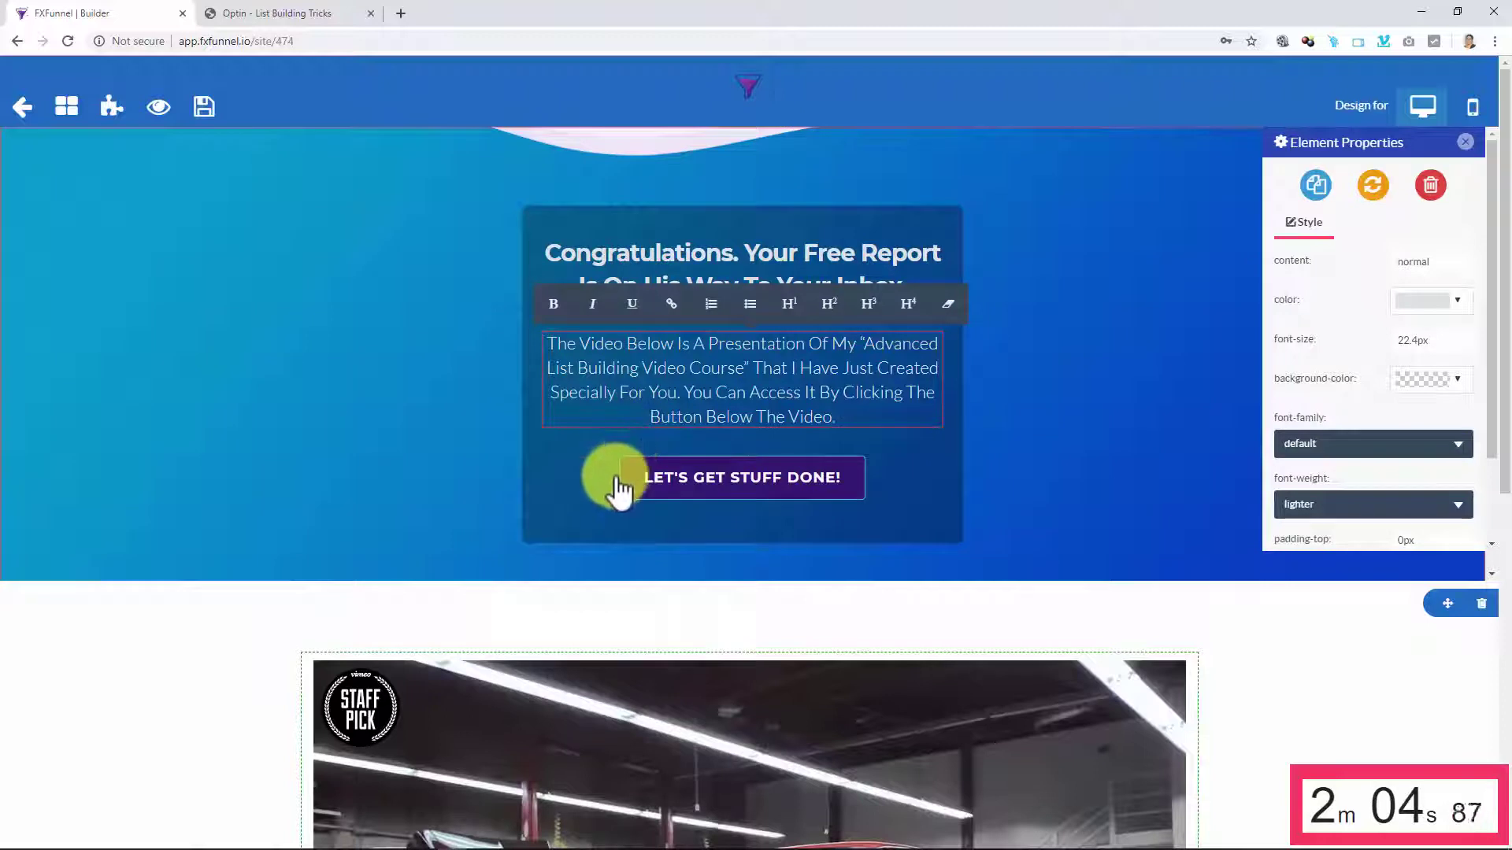
# Step: Delete the Let's Get Stuff Done button
pyautogui.click(639, 480)
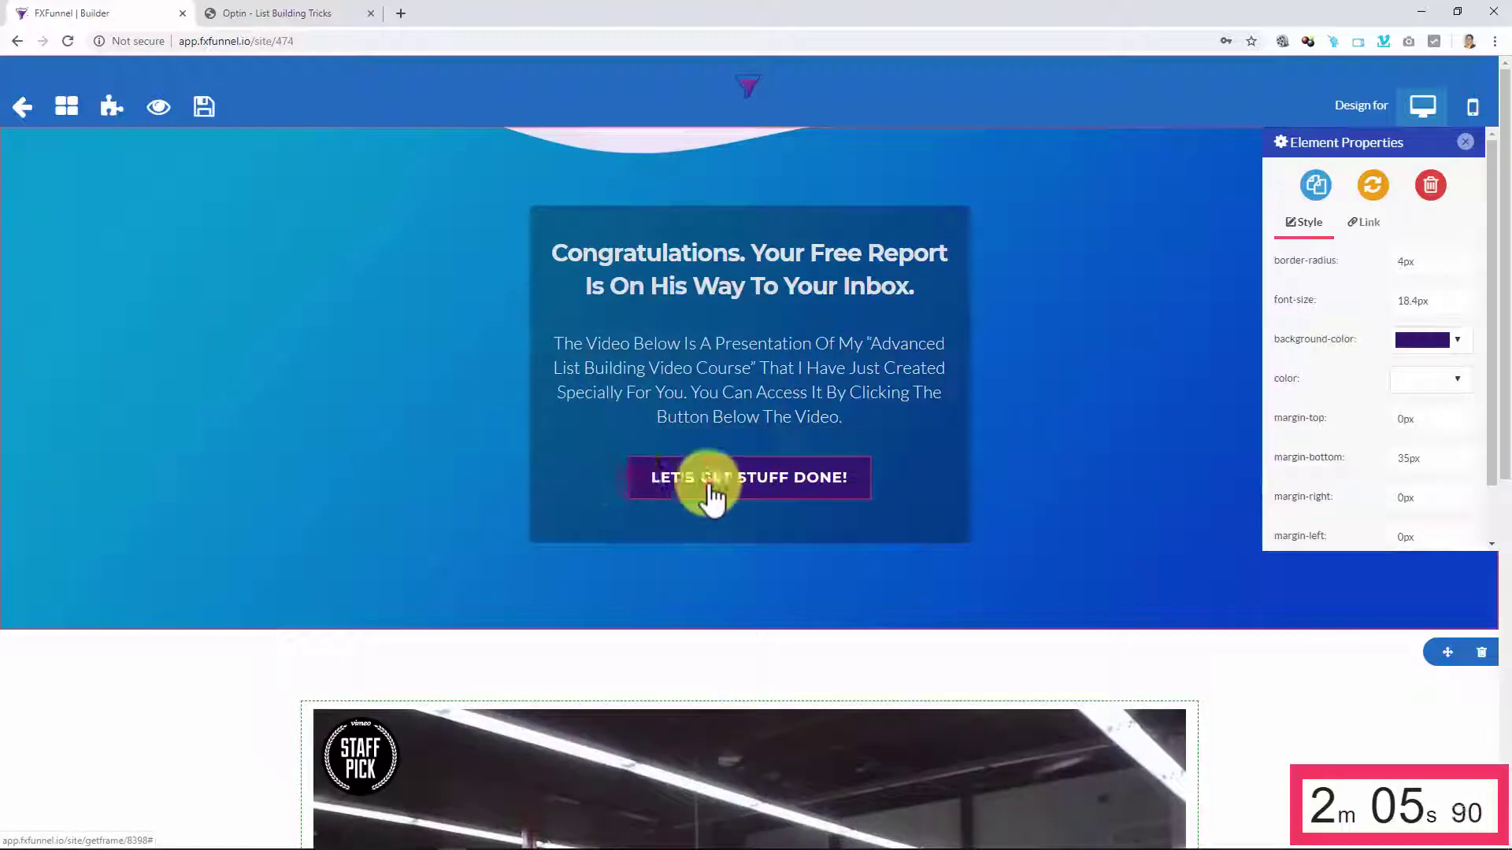
pyautogui.click(1426, 193)
pyautogui.click(830, 289)
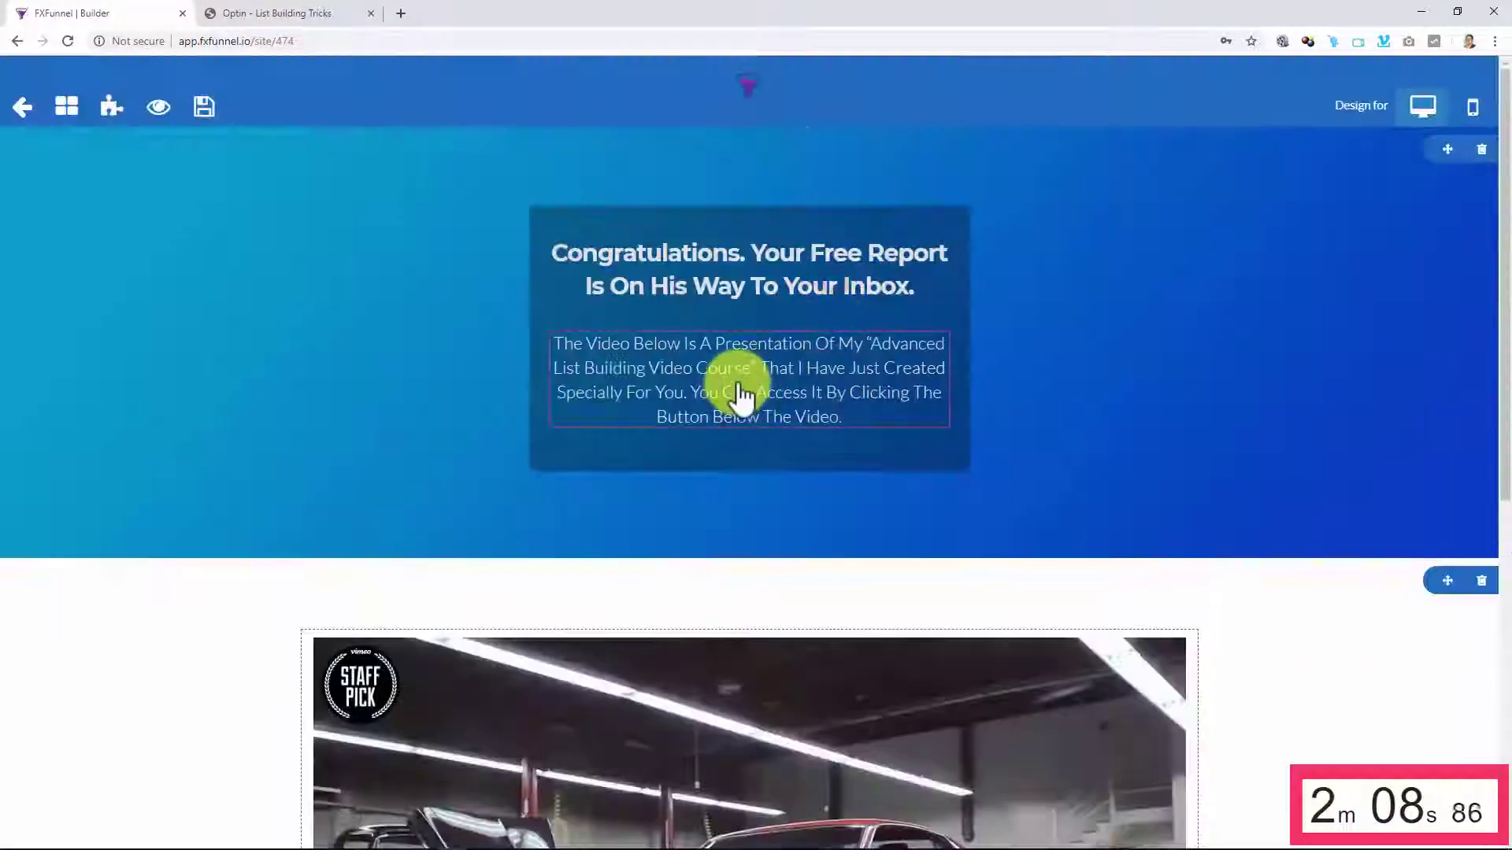
# Step: Point the video element to the List Building Tricks YouTube video
pyautogui.scroll(-5, 503, 395)
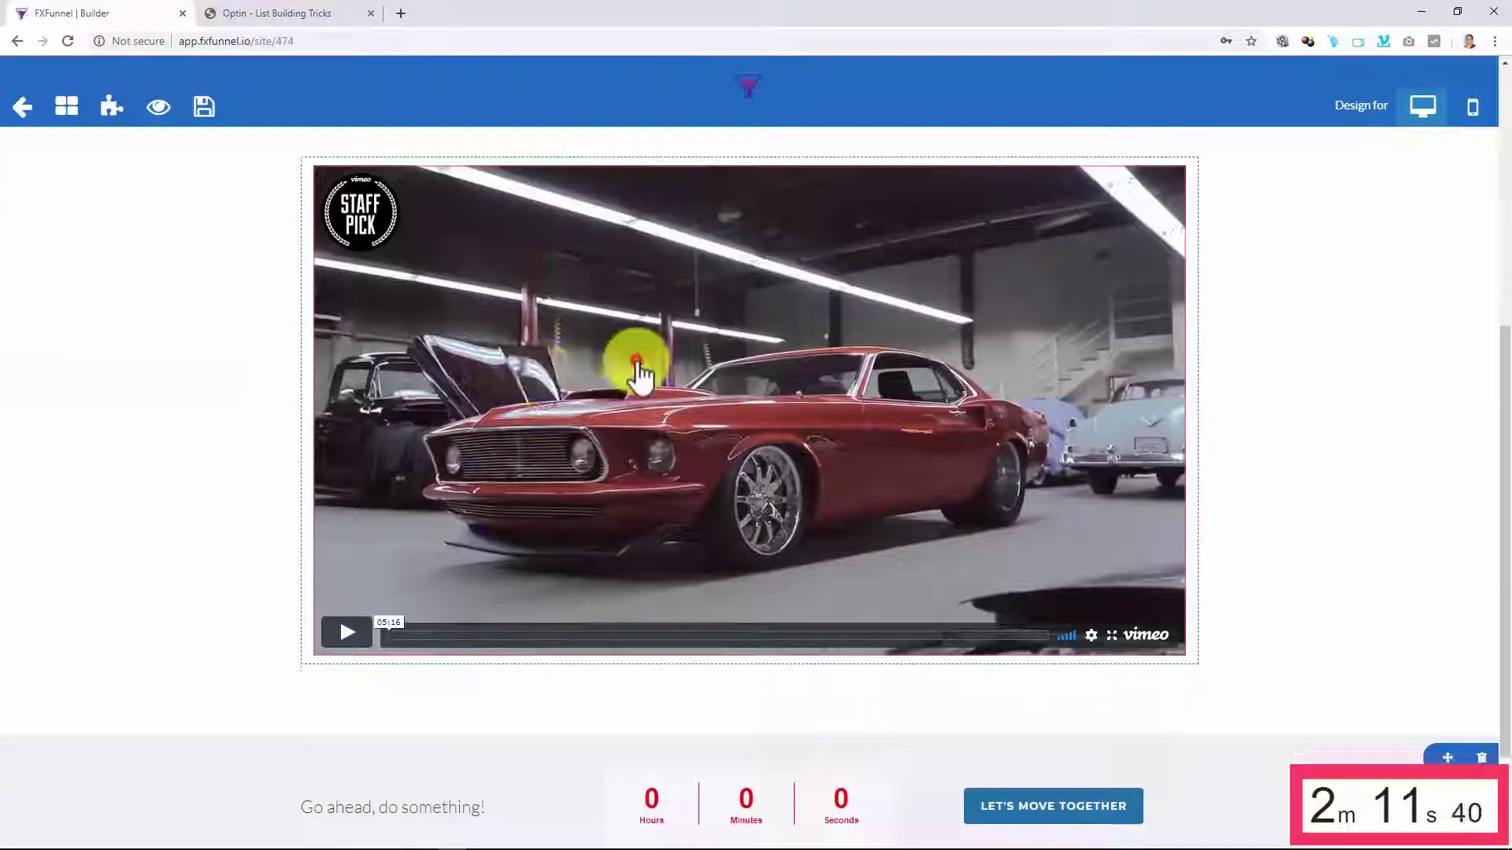
pyautogui.click(635, 356)
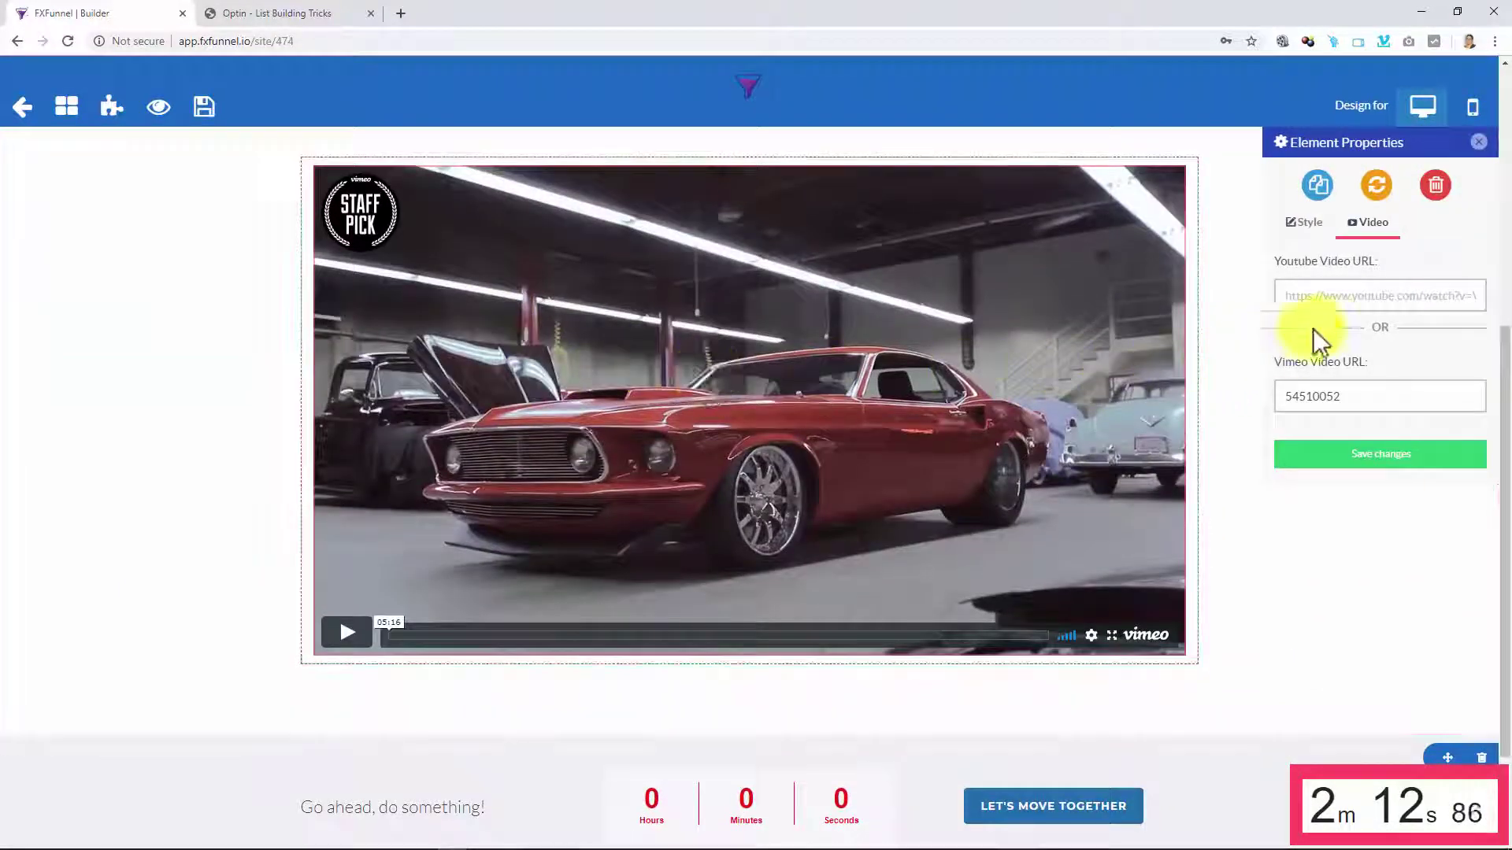
pyautogui.click(1351, 299)
pyautogui.press('Down')
pyautogui.press('Return')
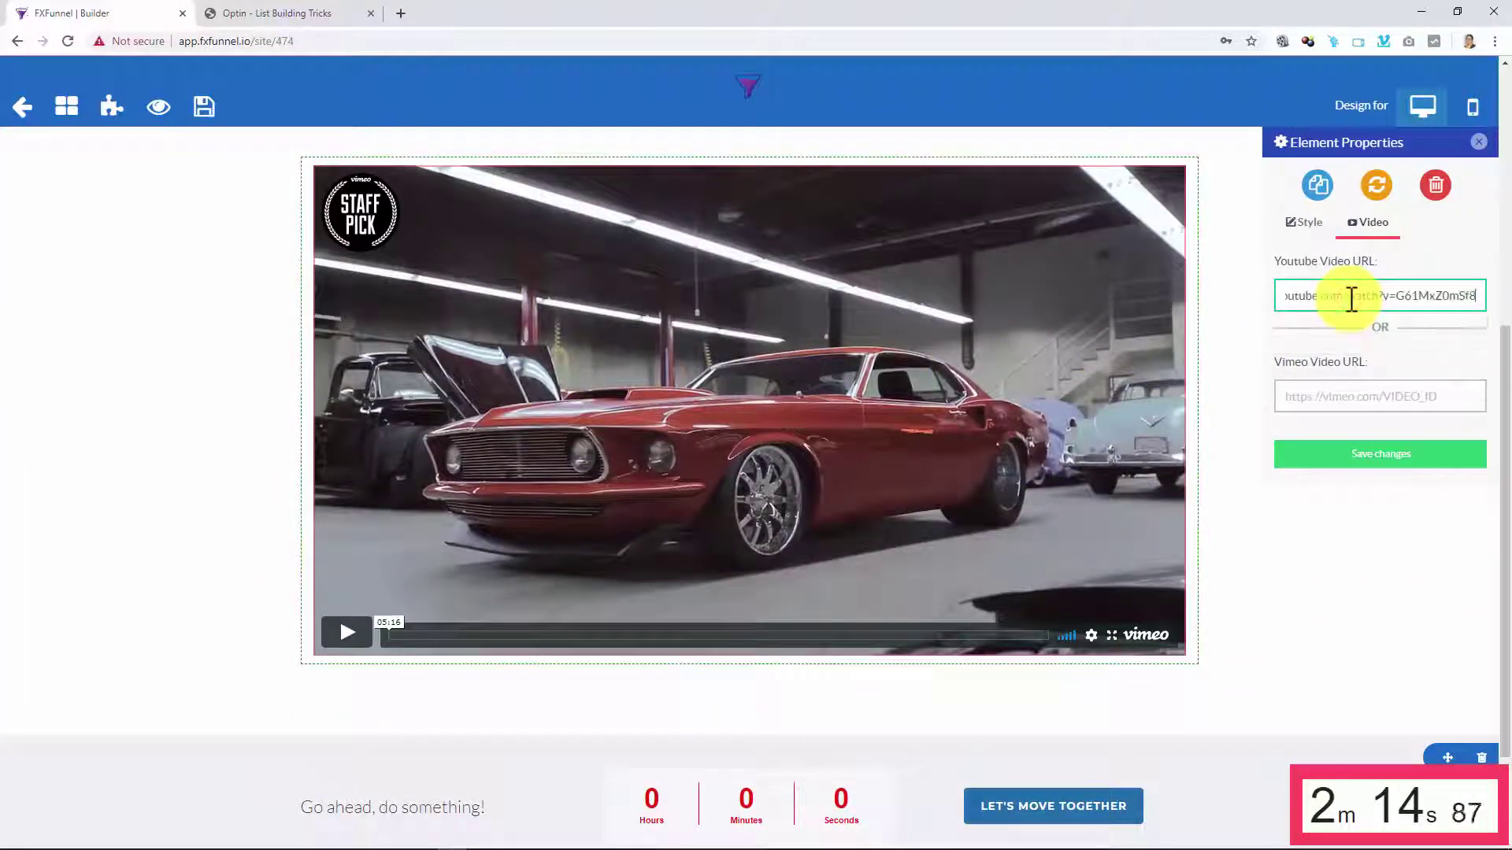
pyautogui.click(1362, 470)
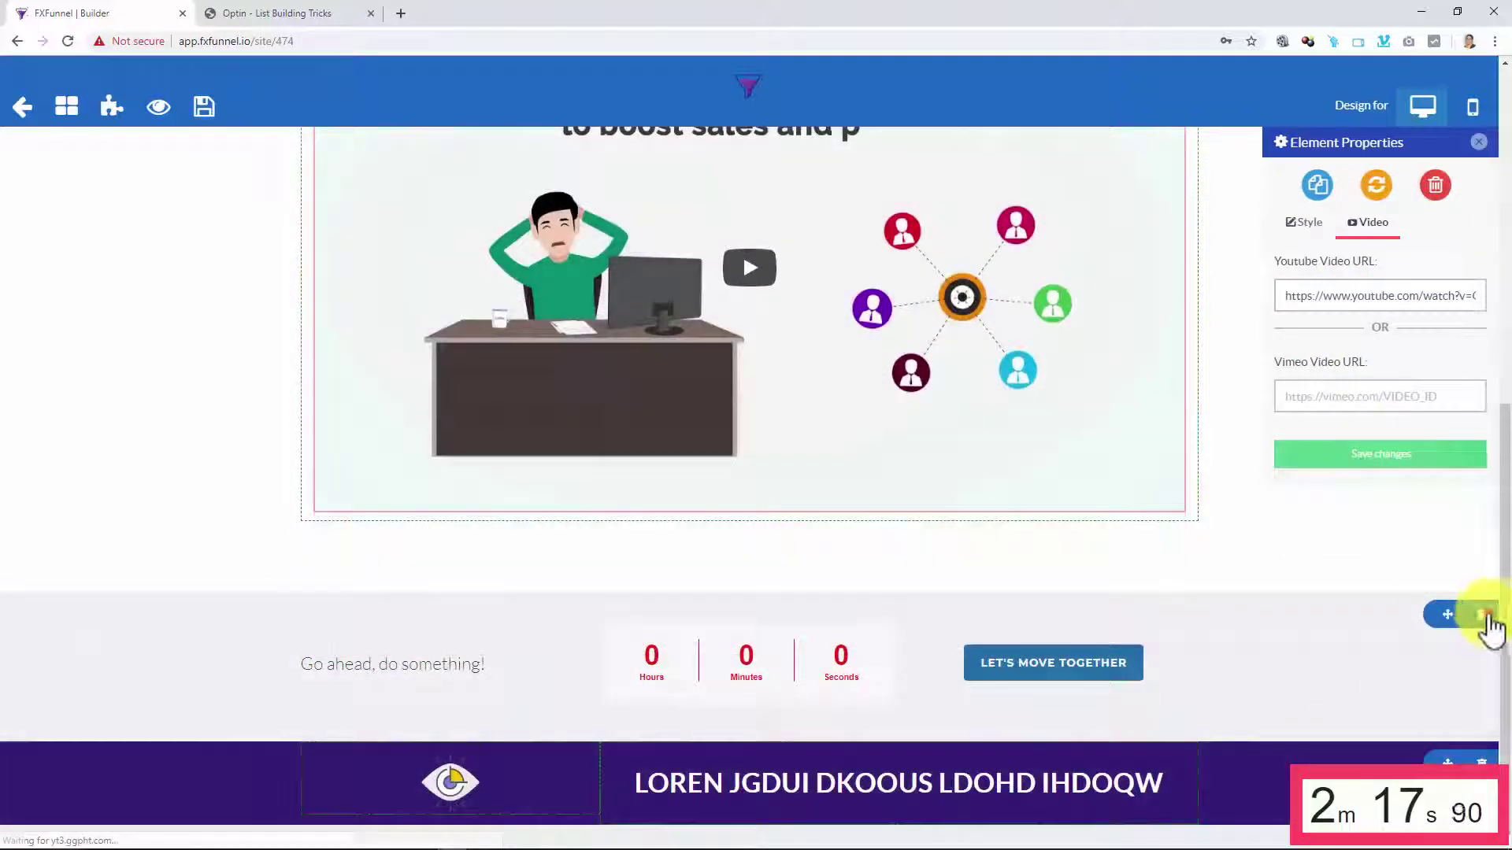
# Step: Remove the countdown section and begin deleting the purple footer block
pyautogui.click(1482, 615)
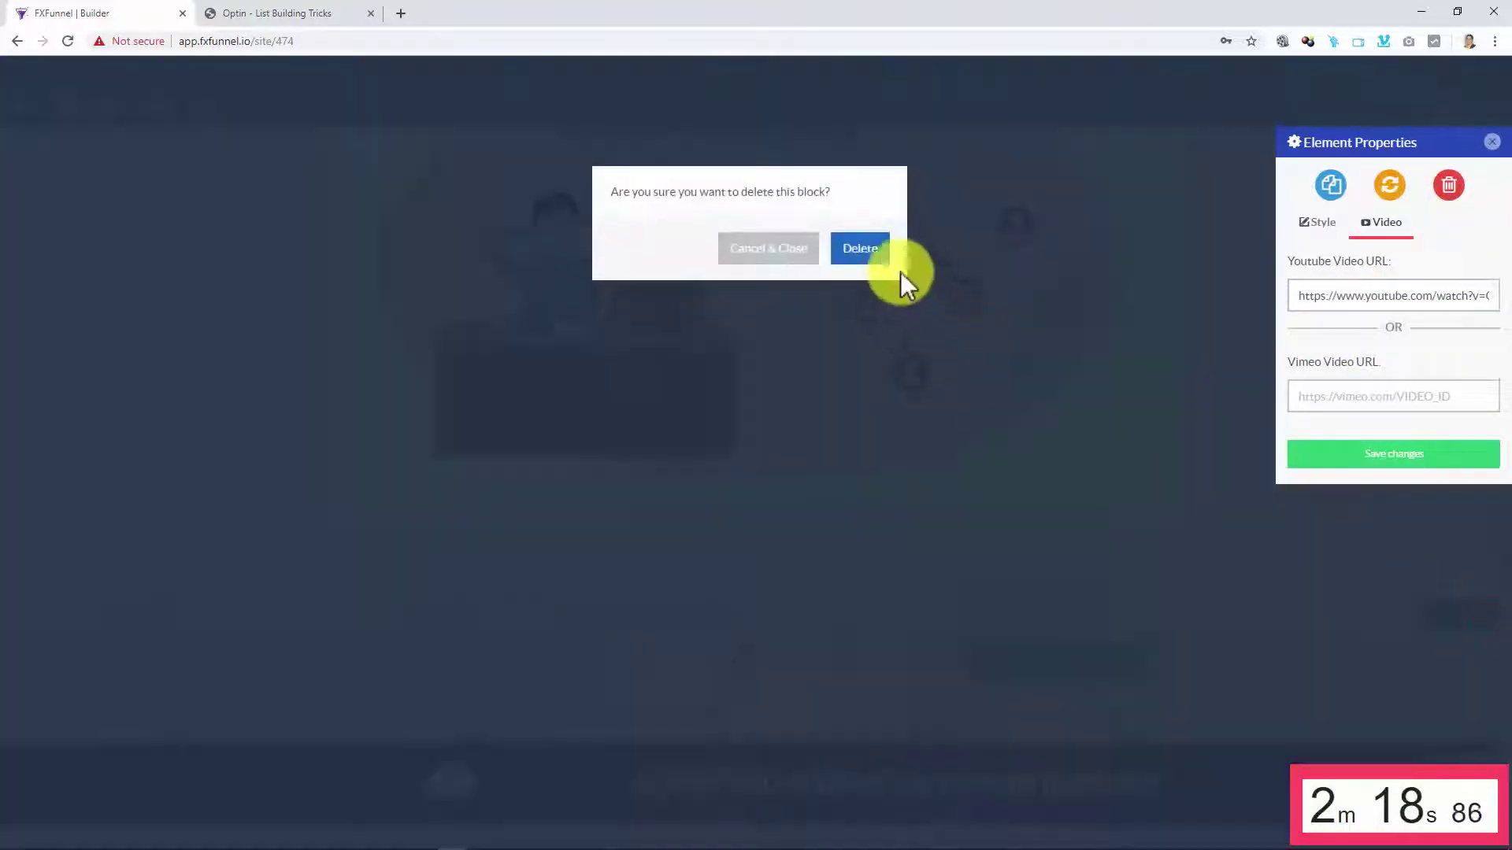
pyautogui.click(870, 248)
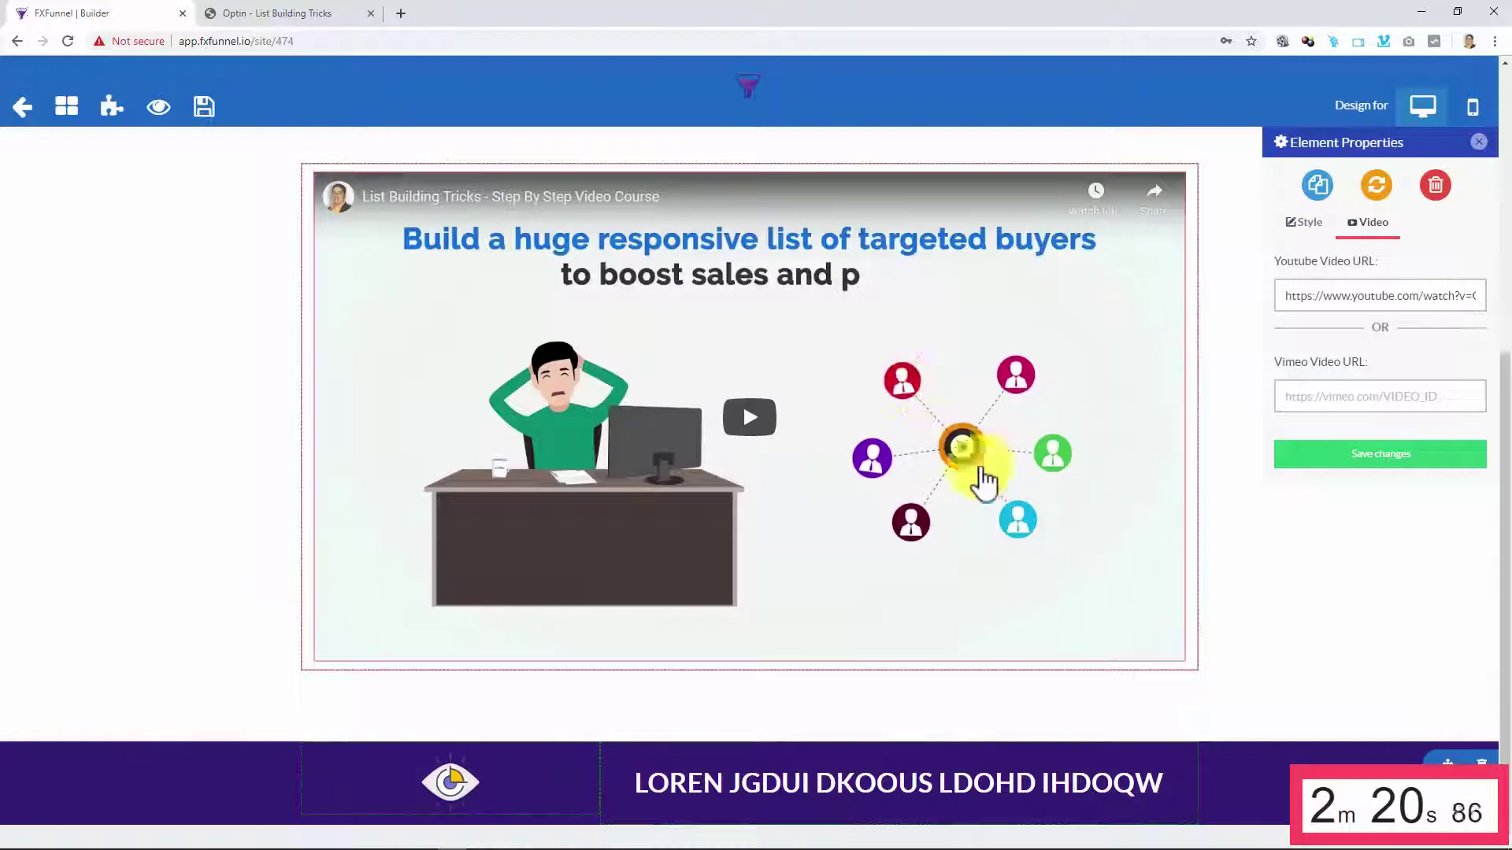
pyautogui.click(1483, 762)
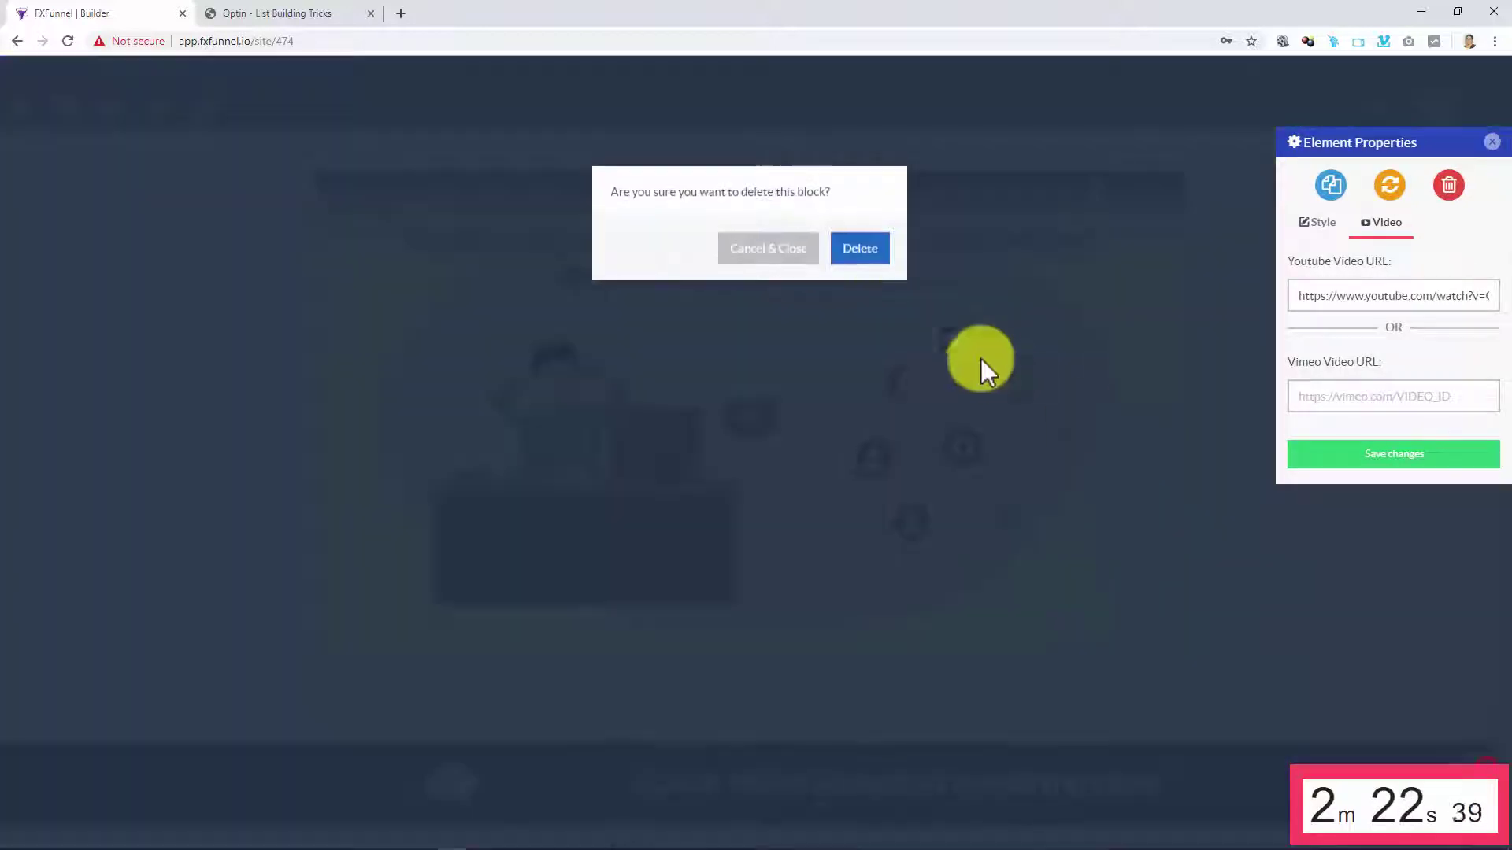
# Step: Confirm the footer removal and place a Download block below the video
pyautogui.click(858, 250)
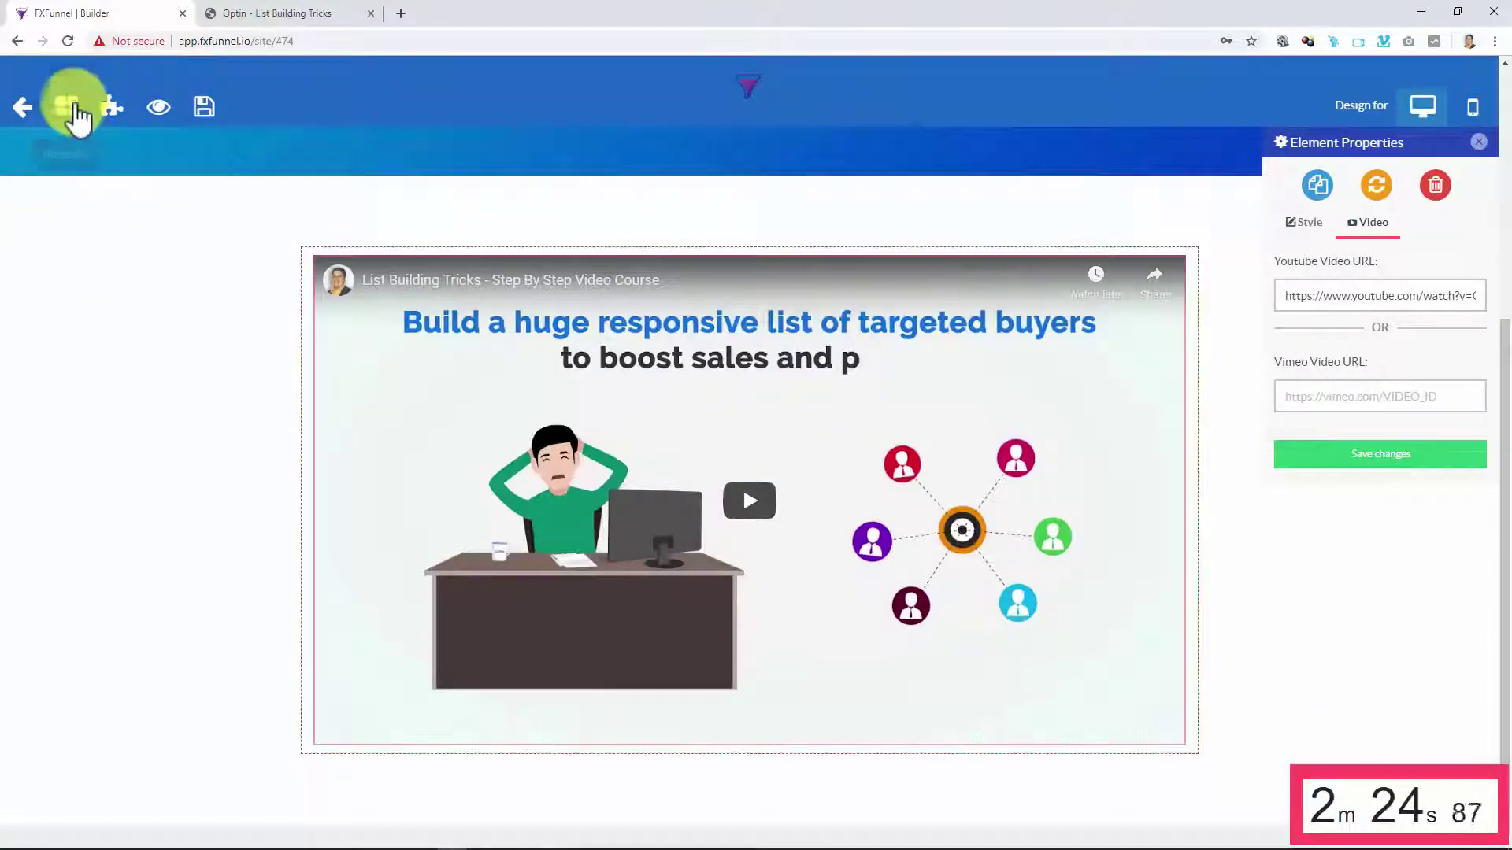
pyautogui.click(71, 110)
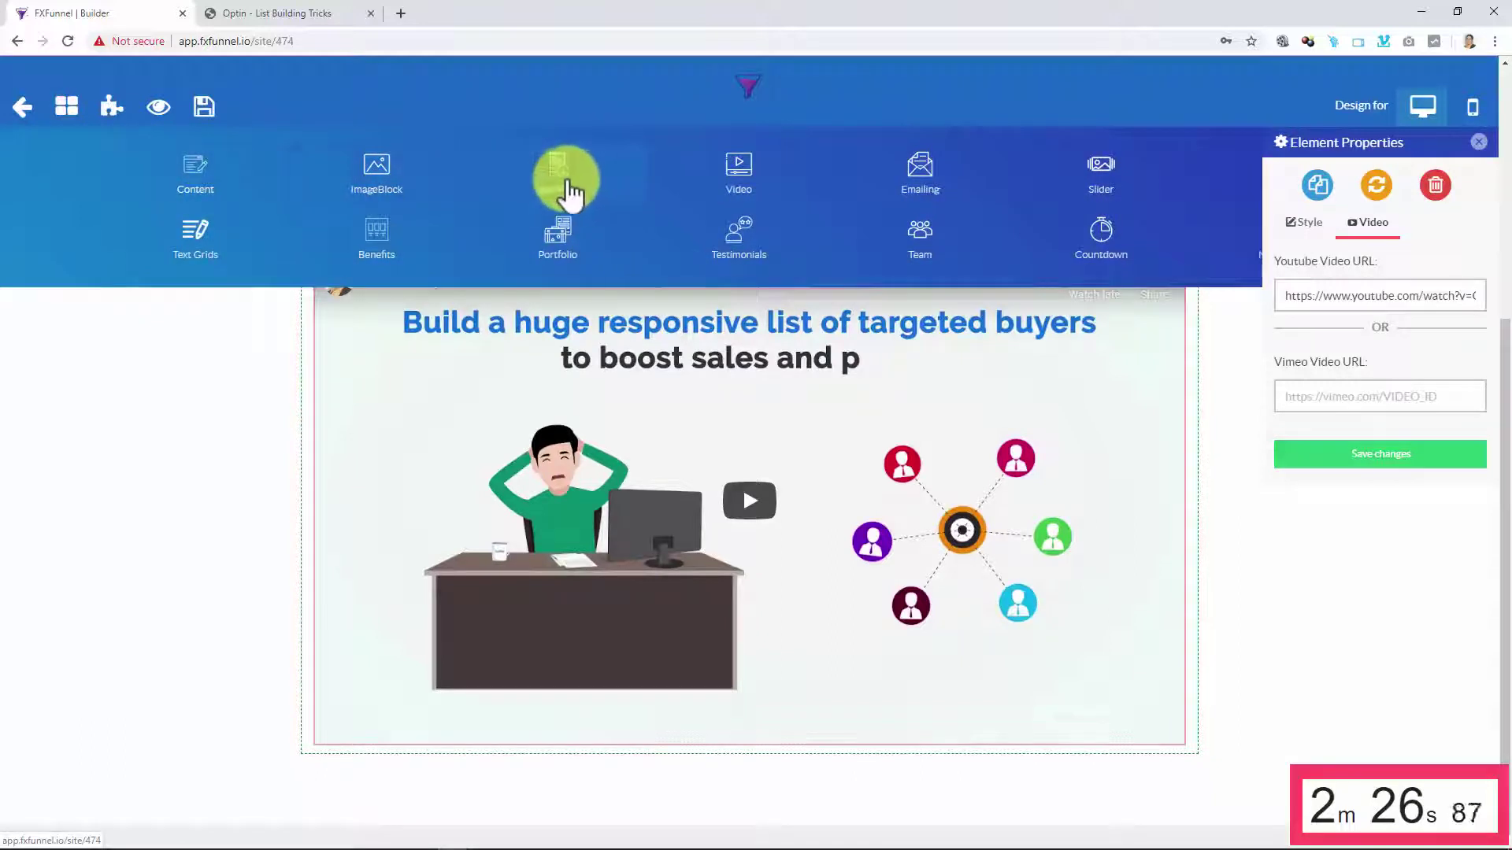
pyautogui.click(566, 189)
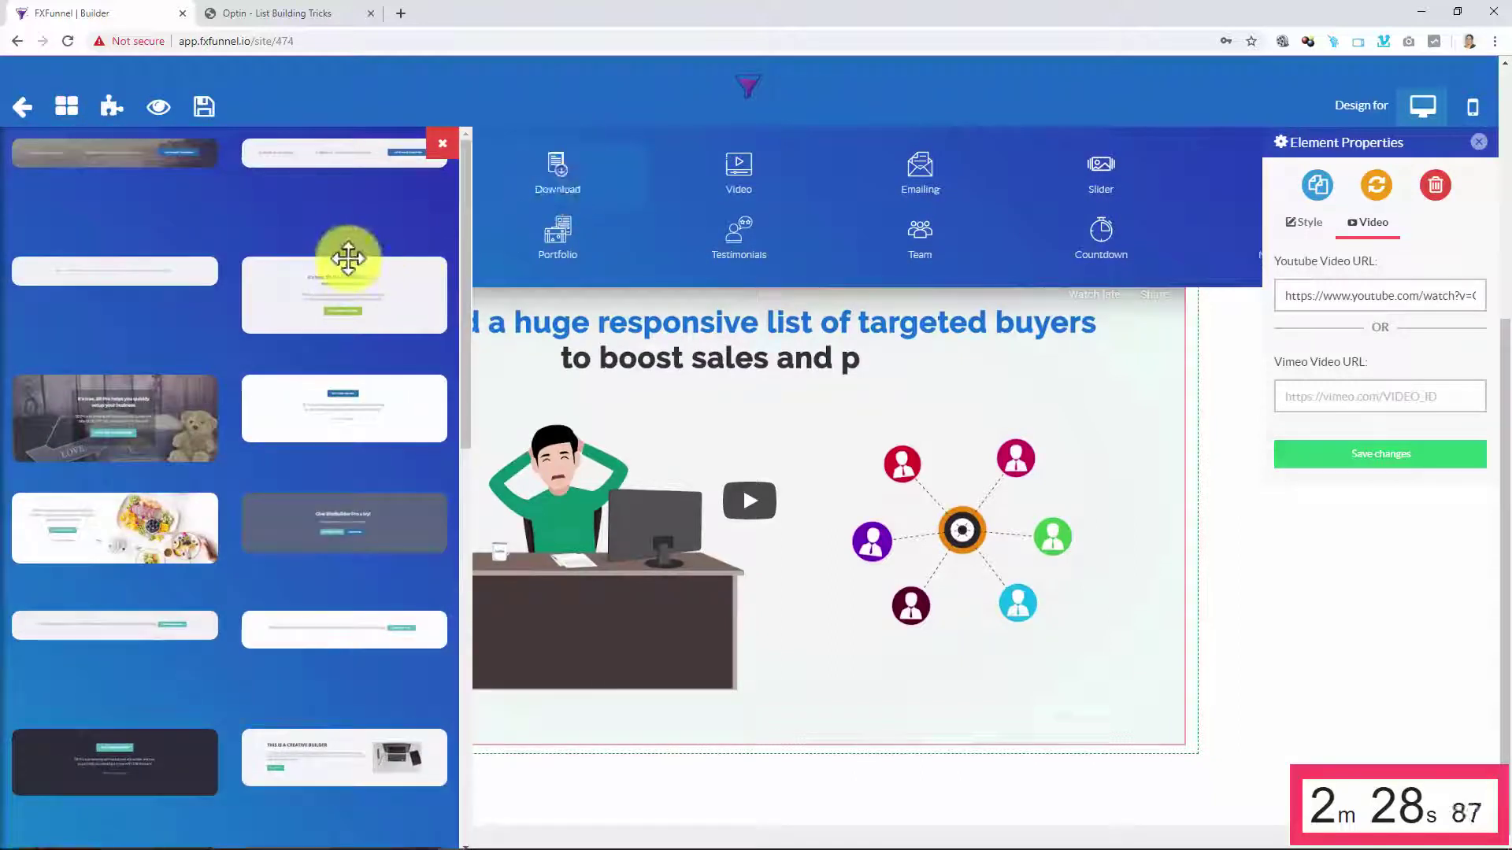
pyautogui.moveTo(341, 365); pyautogui.dragTo(565, 790)
# Step: Set the Download block's top and bottom padding to 0
pyautogui.scroll(-4, 551, 788)
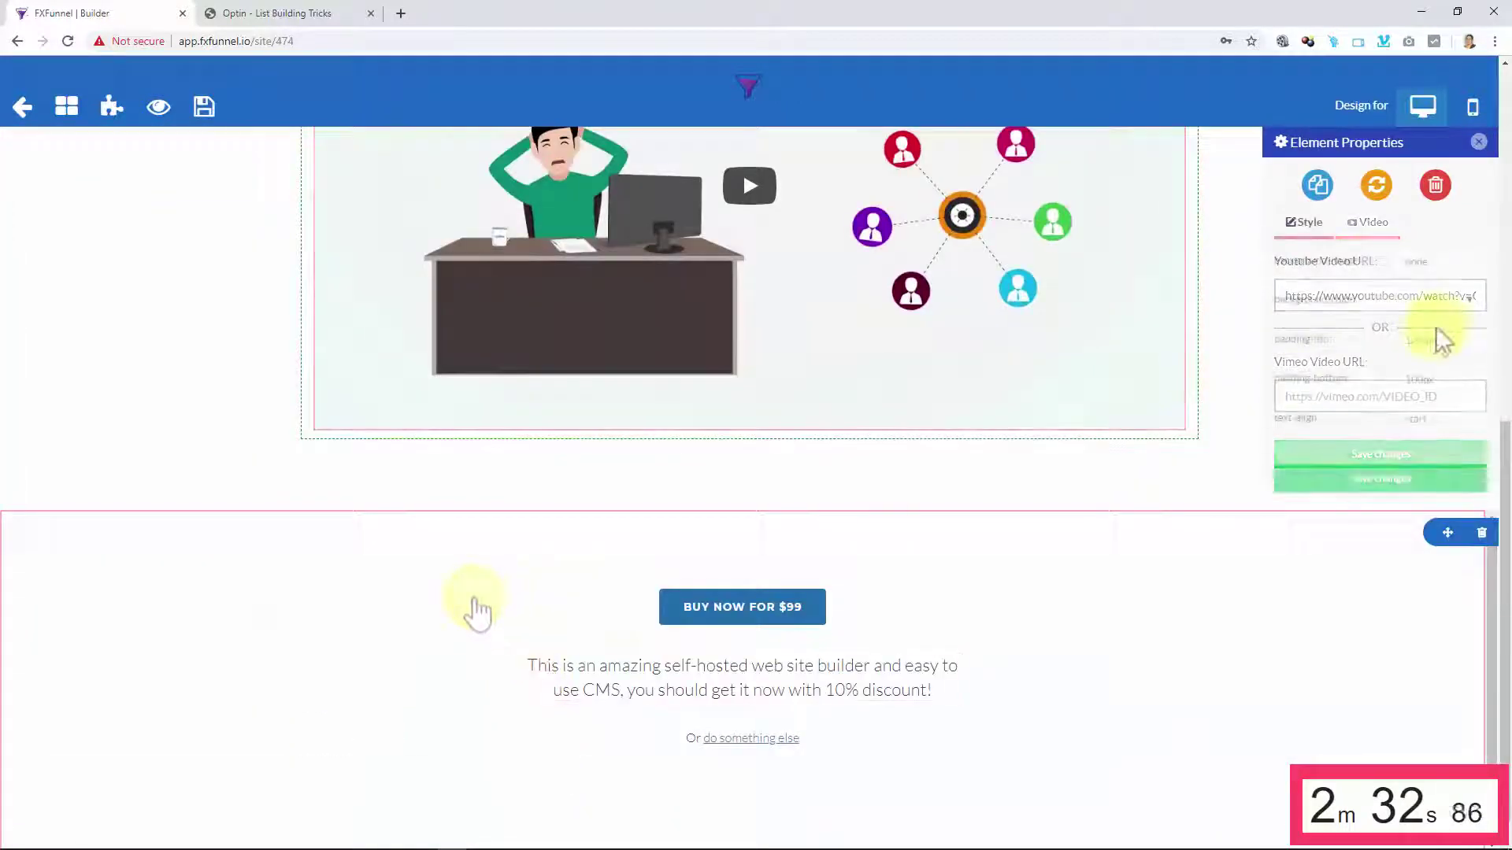
pyautogui.moveTo(1415, 338)
pyautogui.mouseDown()
pyautogui.moveTo(1295, 340)
pyautogui.moveTo(1349, 364)
pyautogui.mouseUp()
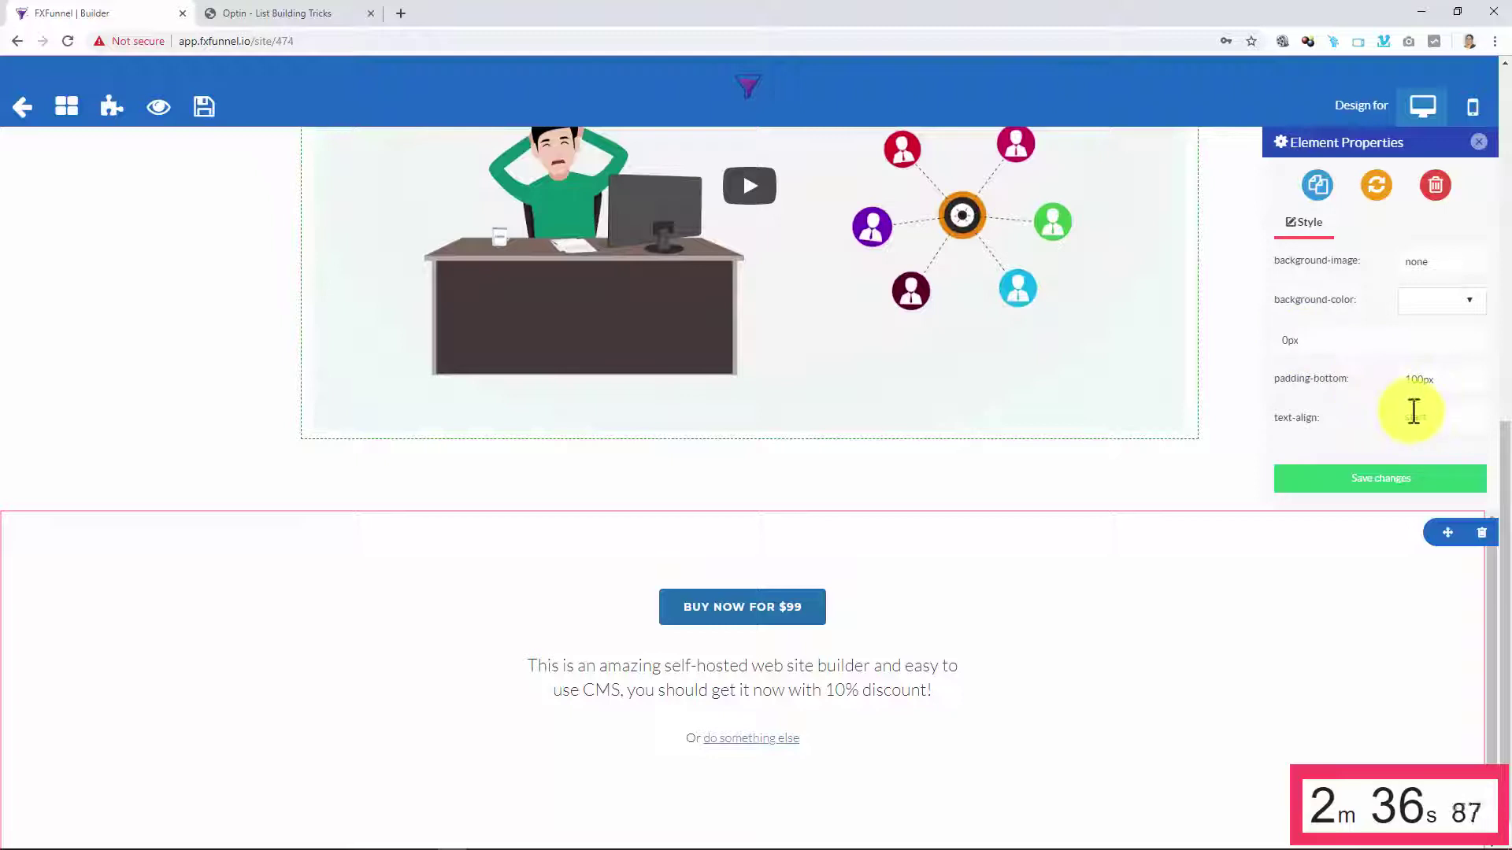
pyautogui.moveTo(1414, 409); pyautogui.dragTo(1298, 378)
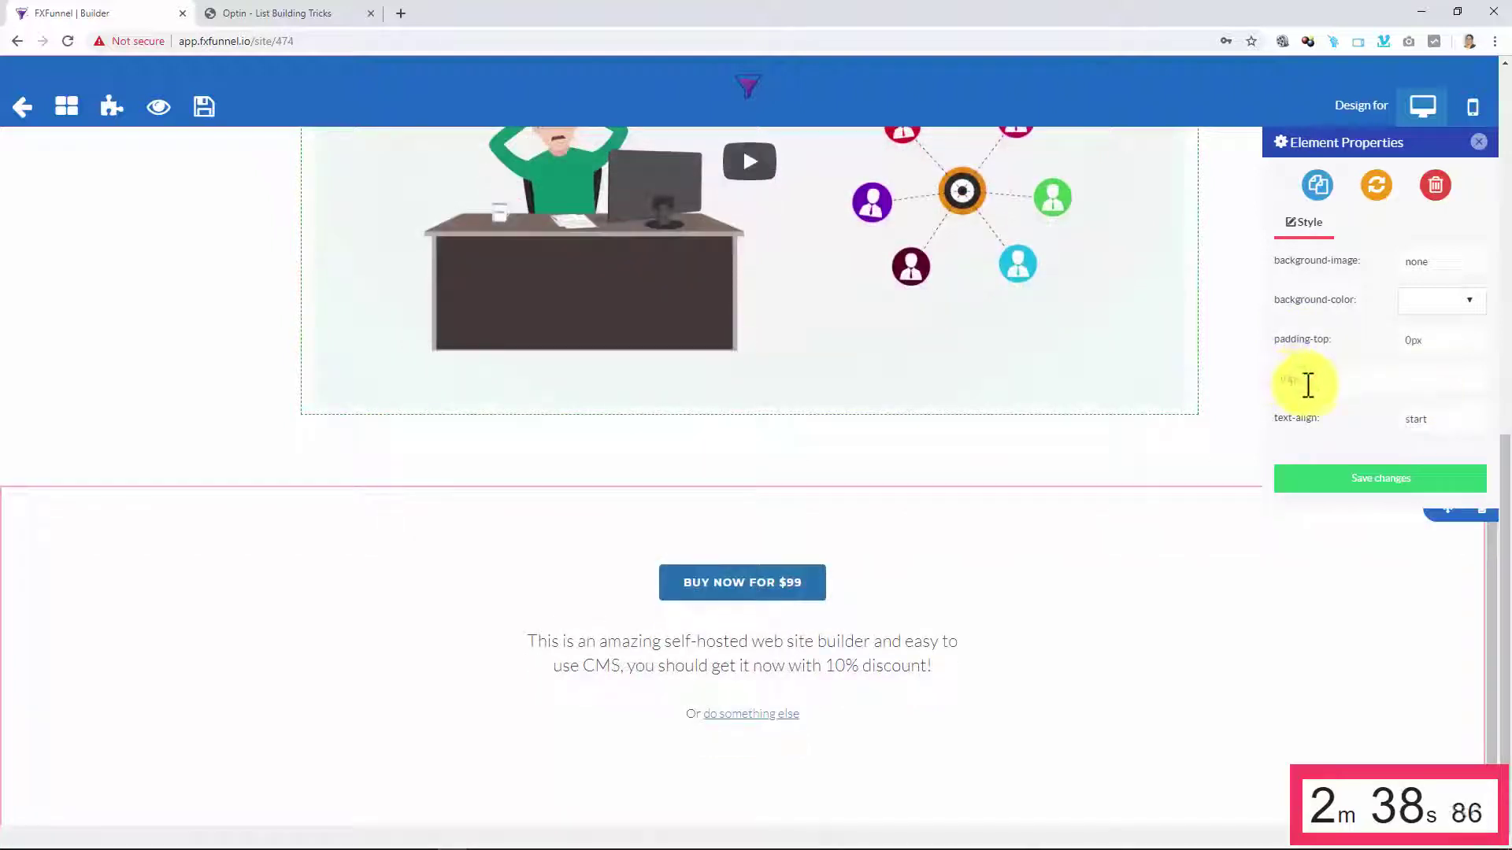
pyautogui.click(1397, 482)
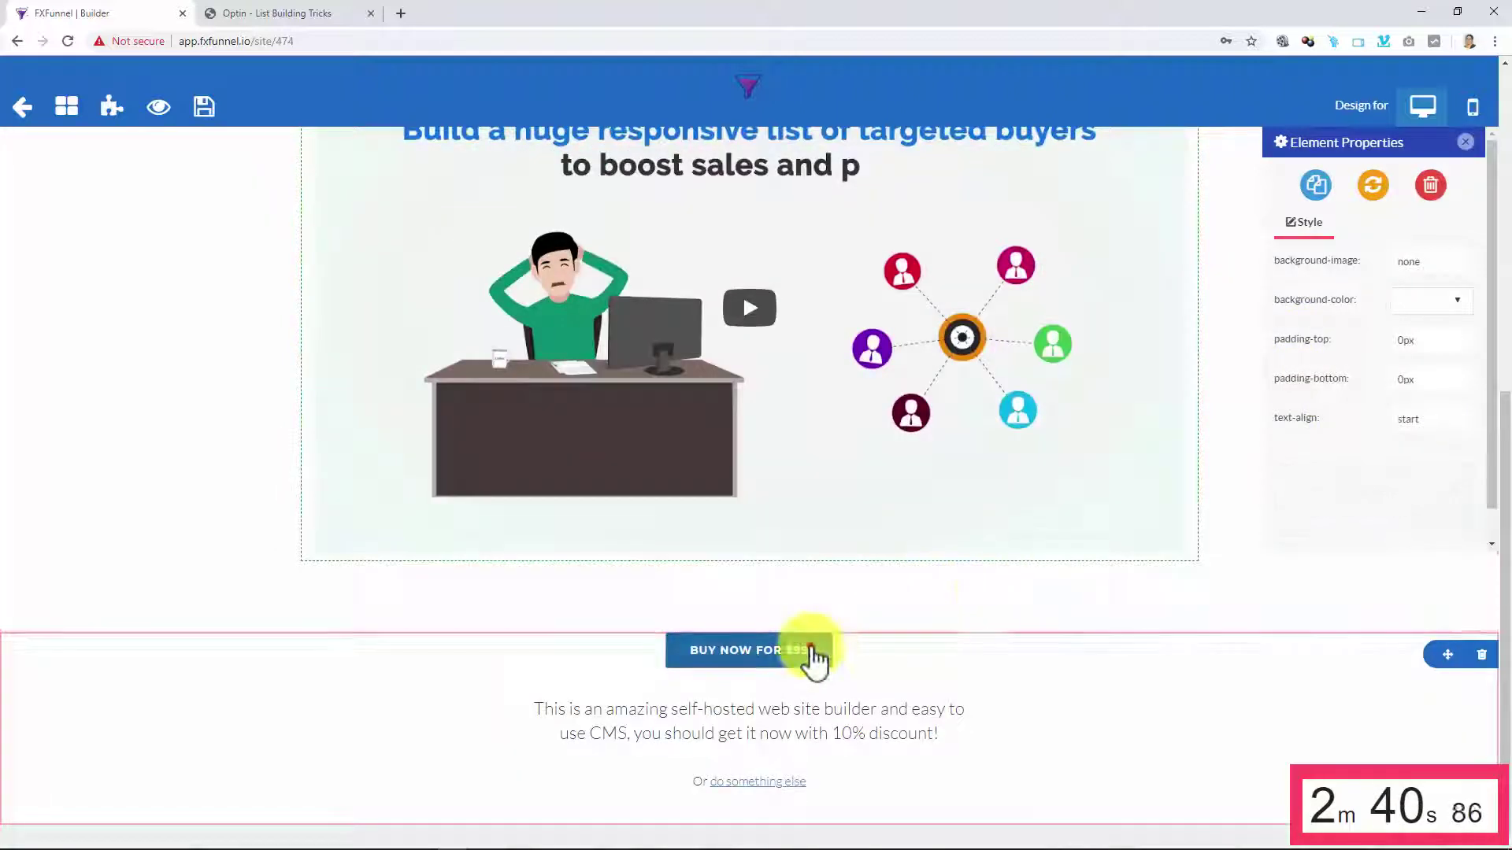
# Step: Make the Buy Now For $27 button go to the PayPal checkout URL
pyautogui.click(813, 655)
pyautogui.click(1362, 229)
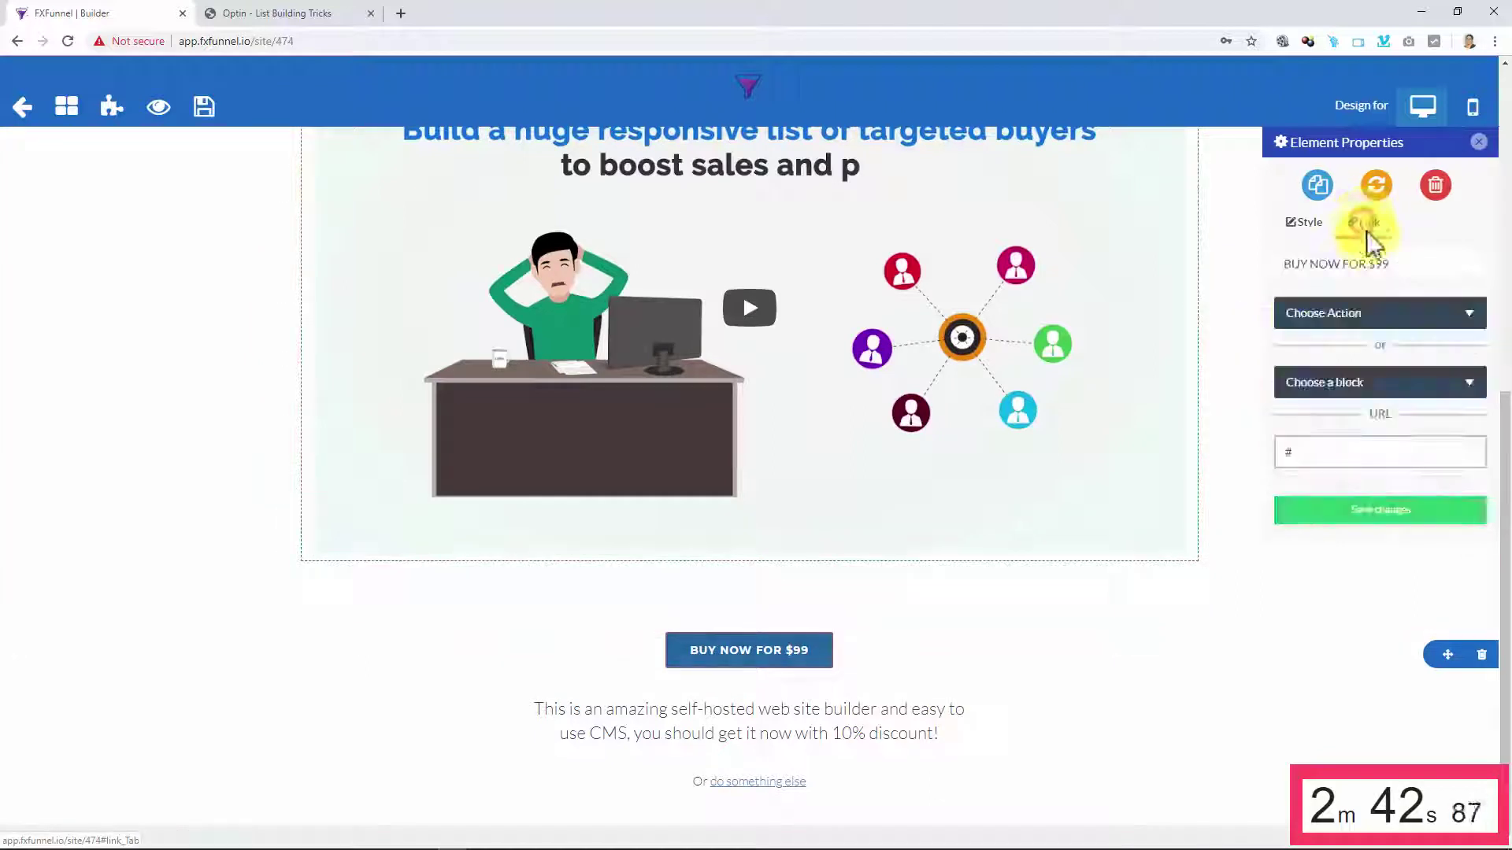
pyautogui.click(1401, 312)
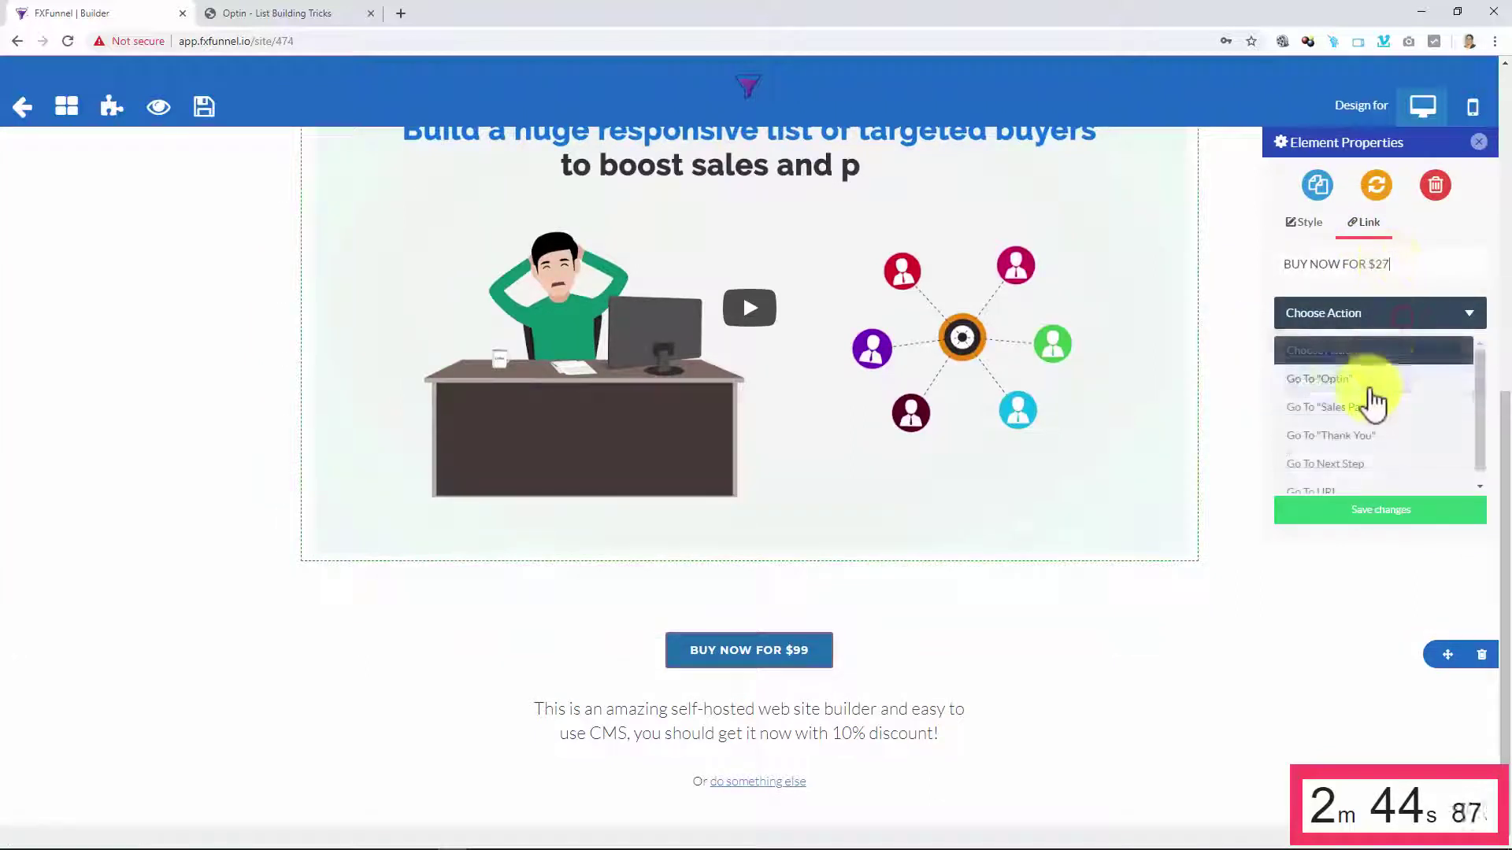
pyautogui.click(1333, 473)
pyautogui.hotkey('ctrl', 'v')
pyautogui.click(1386, 516)
# Step: Paste the limited-time offer paragraph and delete the do-something-else line
pyautogui.tripleClick(669, 720)
pyautogui.rightClick(669, 720)
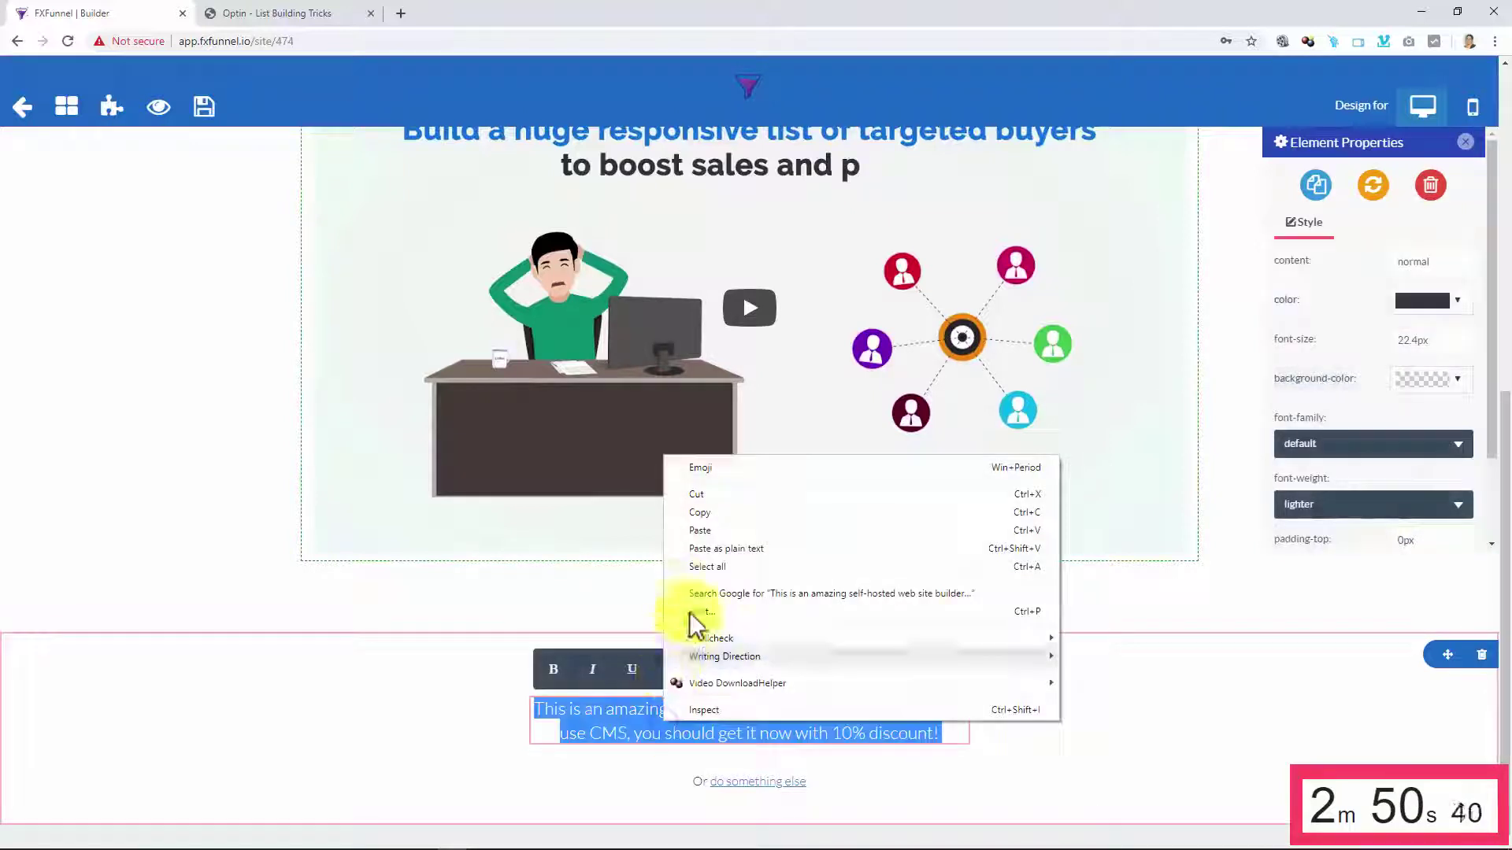
pyautogui.click(715, 530)
pyautogui.click(673, 763)
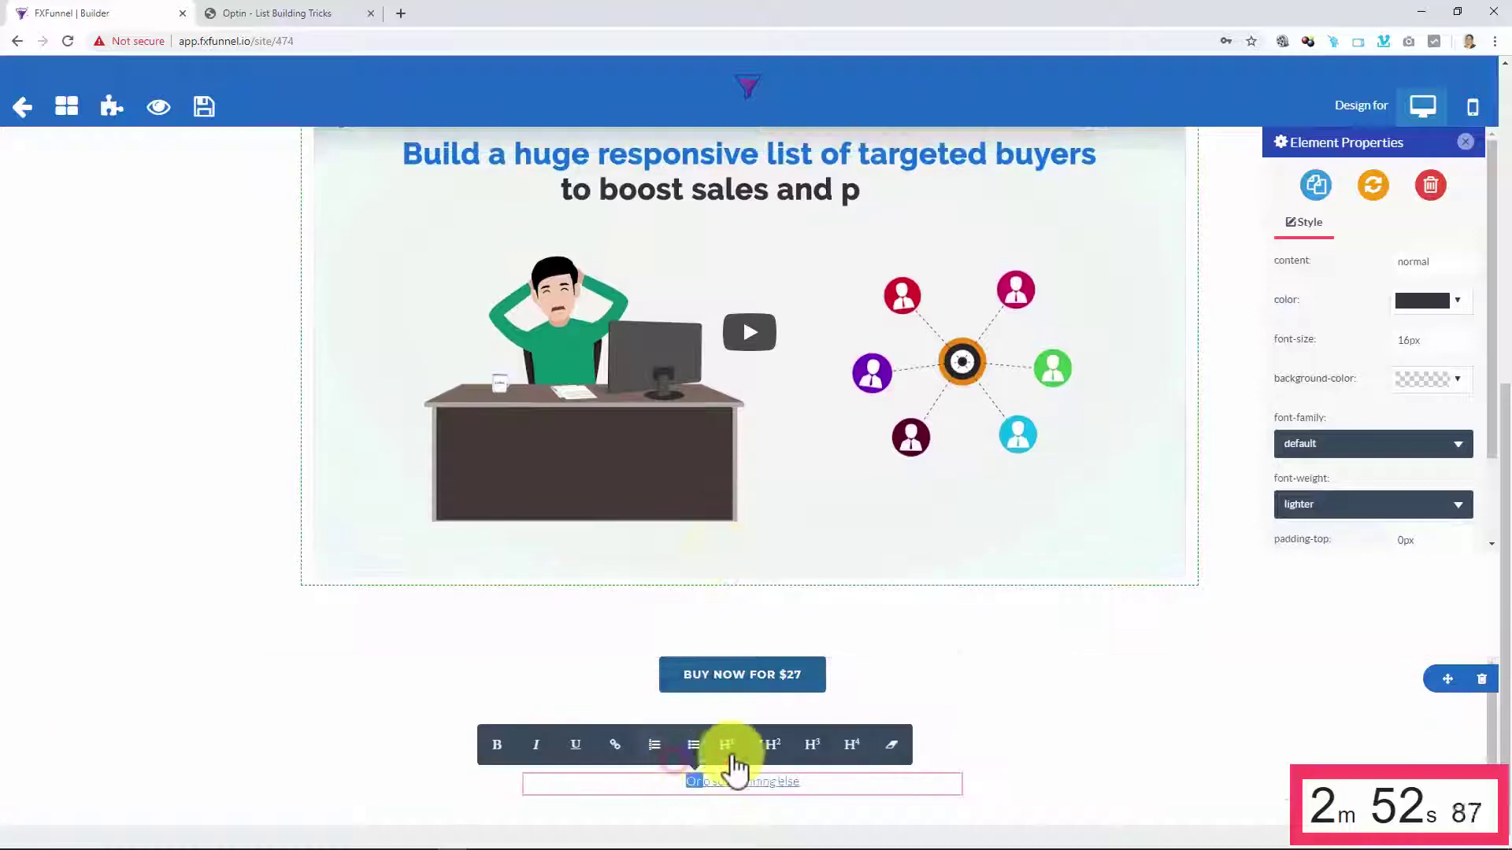
pyautogui.click(1431, 186)
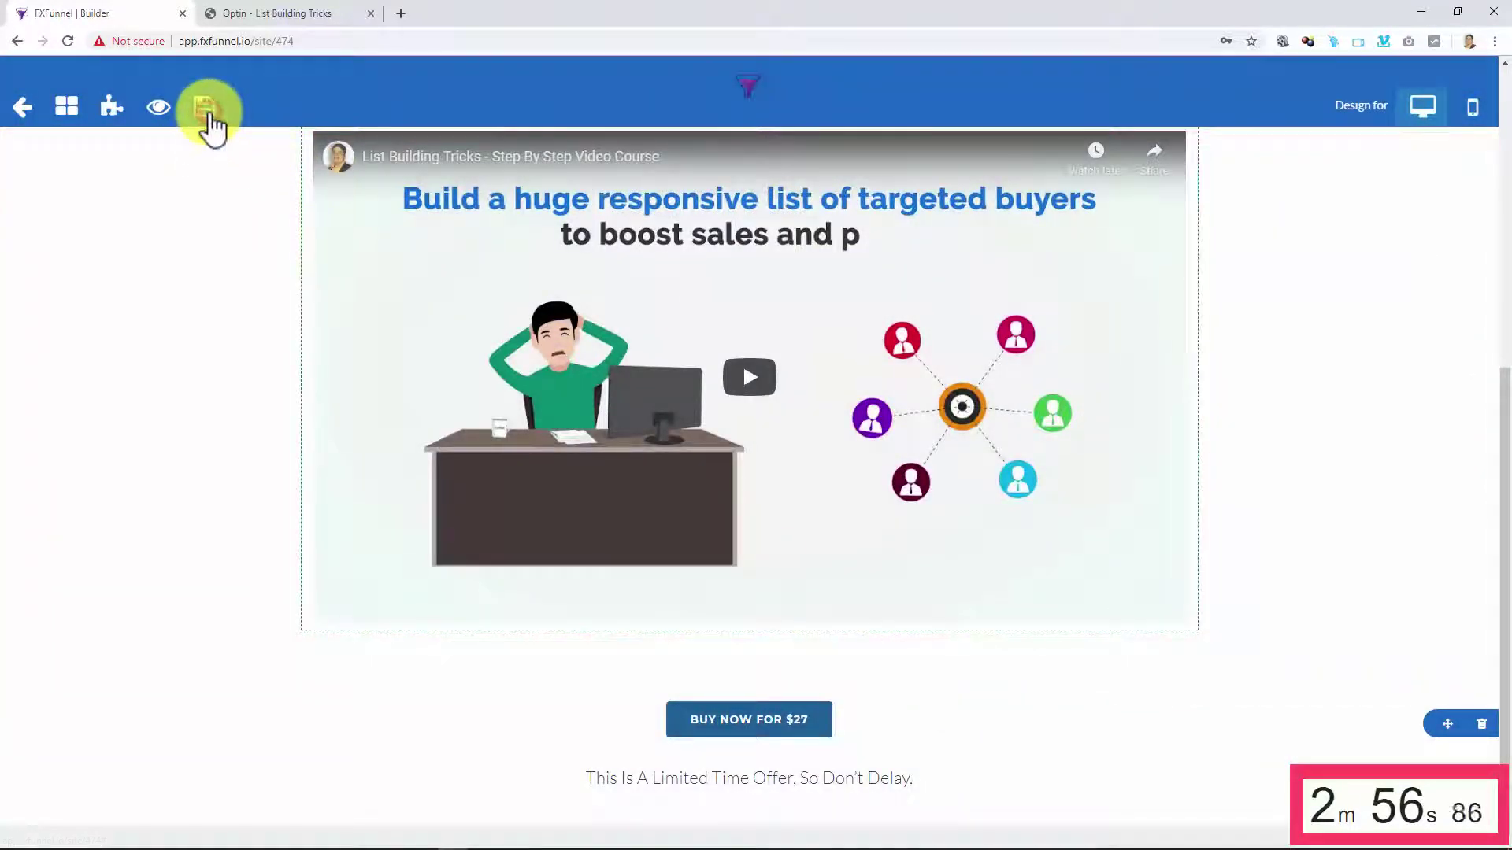
# Step: Save and preview the sales page, confirming Buy Now leads to a $27 PayPal checkout
pyautogui.click(208, 112)
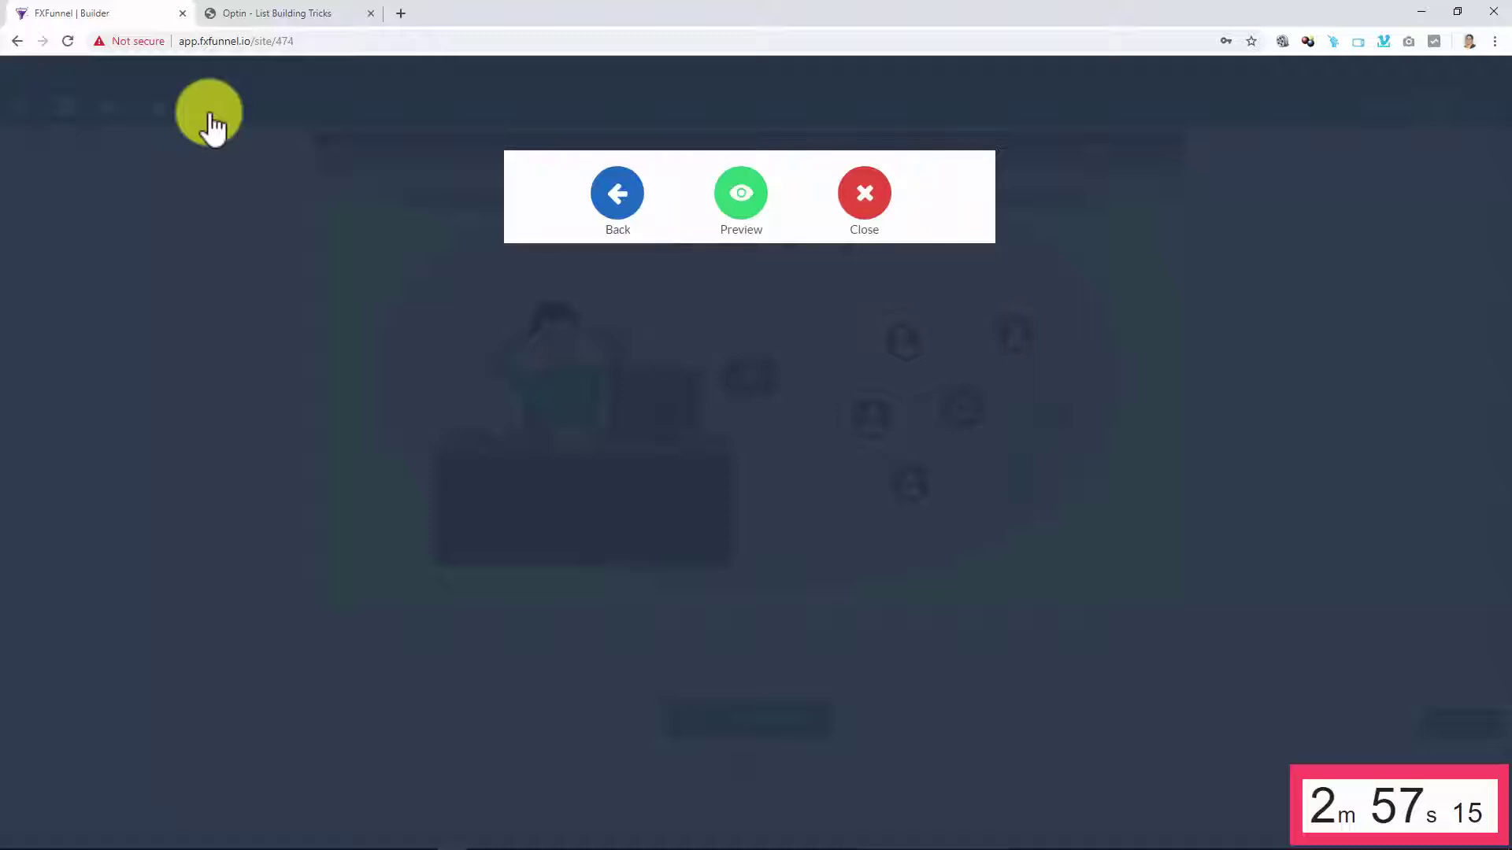
pyautogui.click(751, 200)
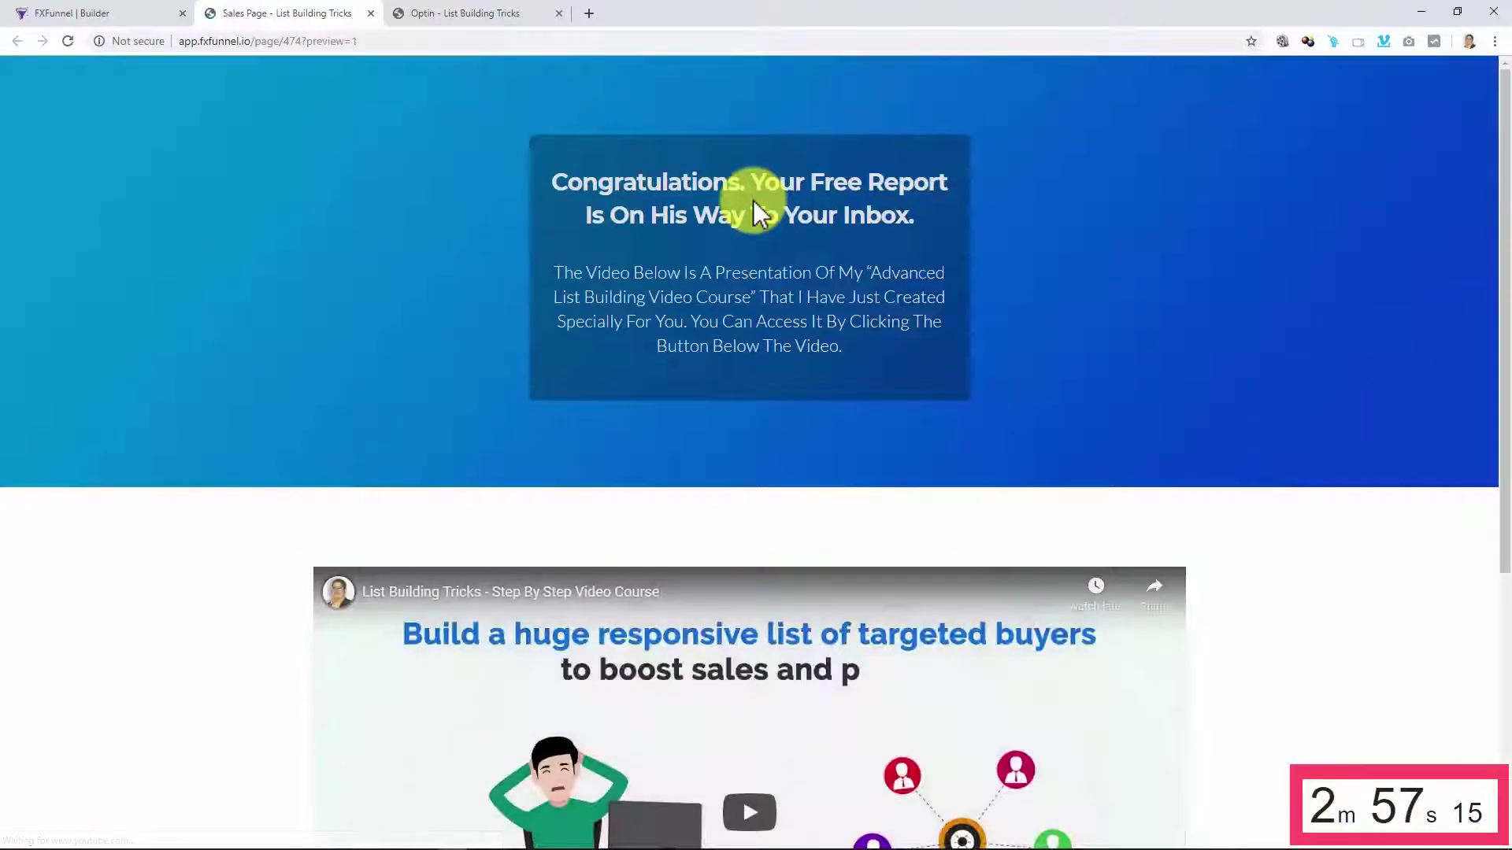
pyautogui.scroll(-5, 275, 362)
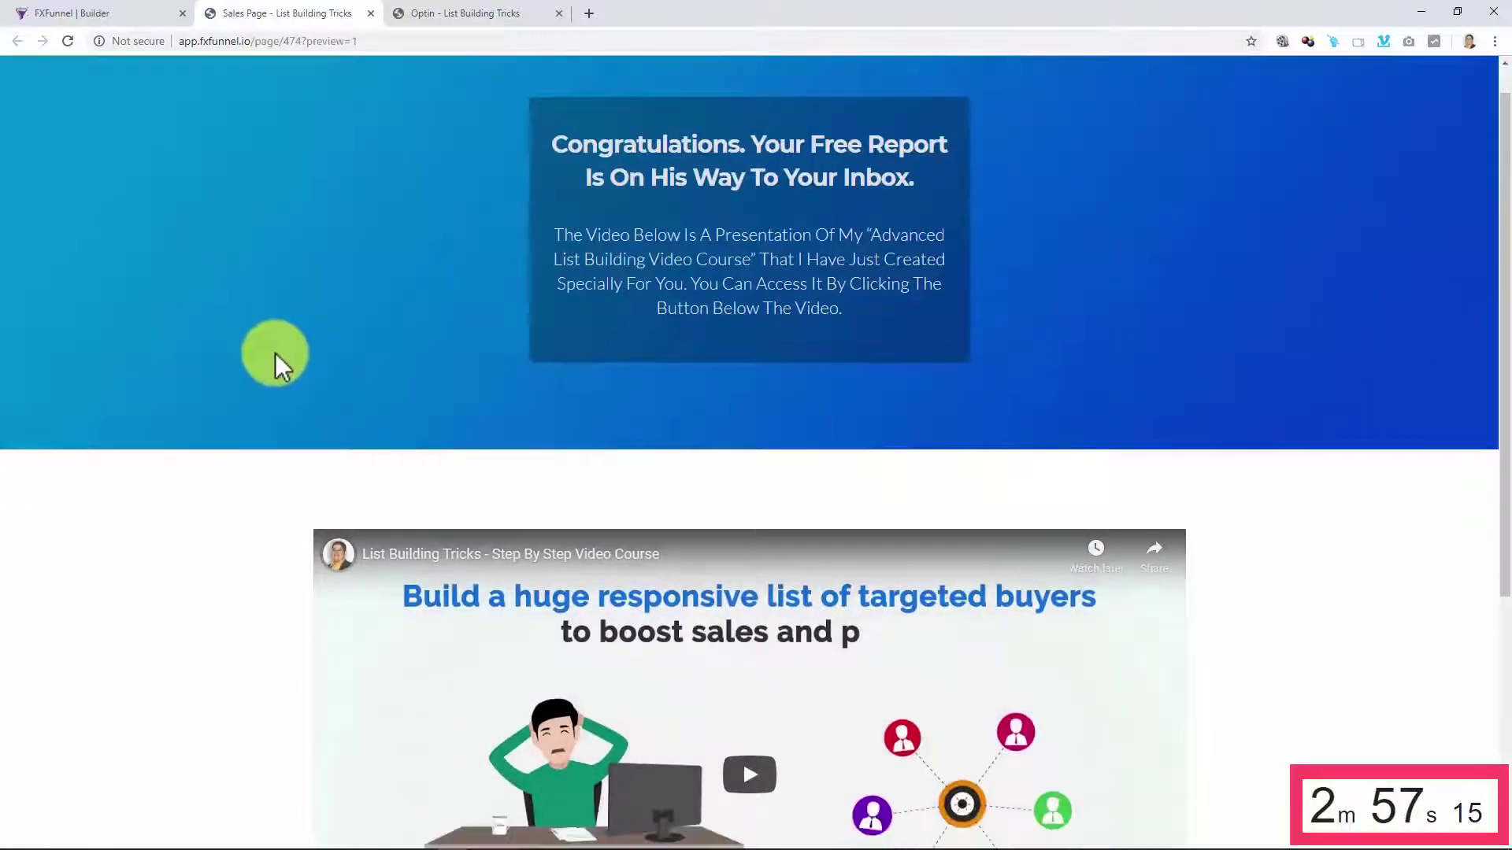
pyautogui.click(723, 748)
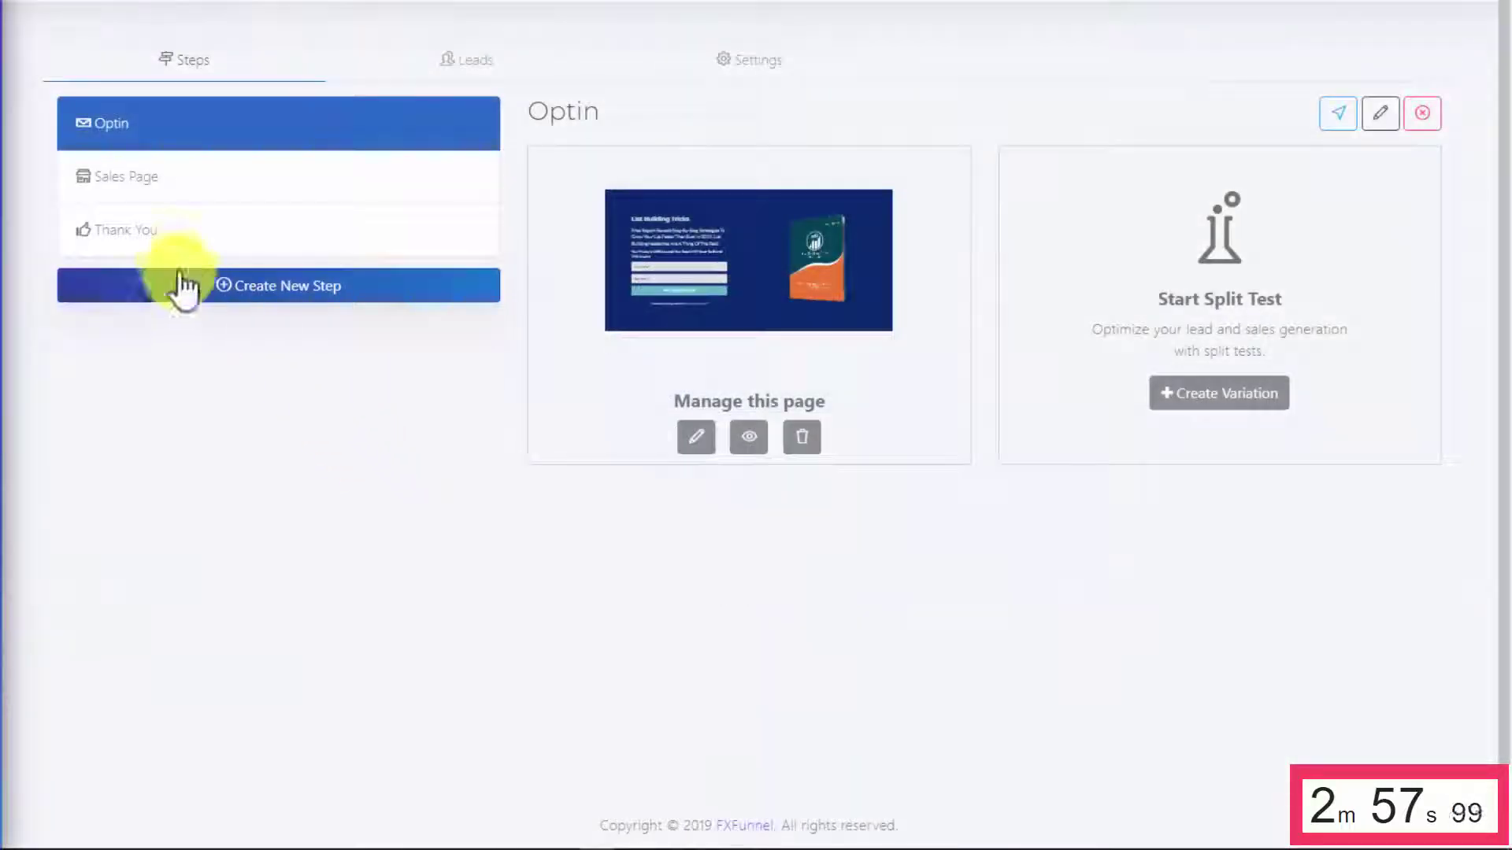
# Step: Give the Thank You step the Free shipping TK thank-you template page and start editing it
pyautogui.click(163, 237)
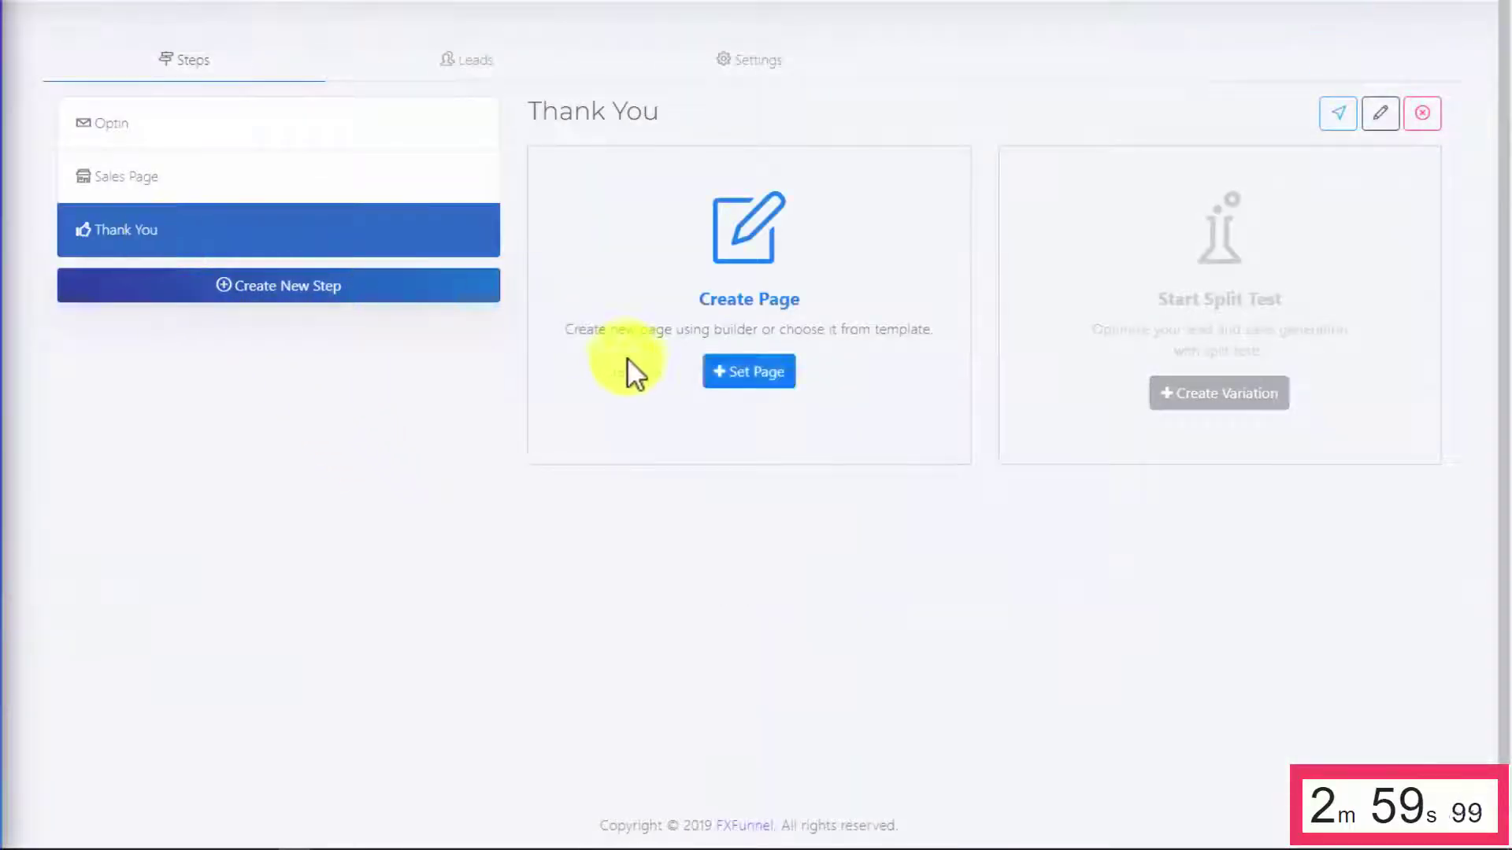
pyautogui.click(715, 381)
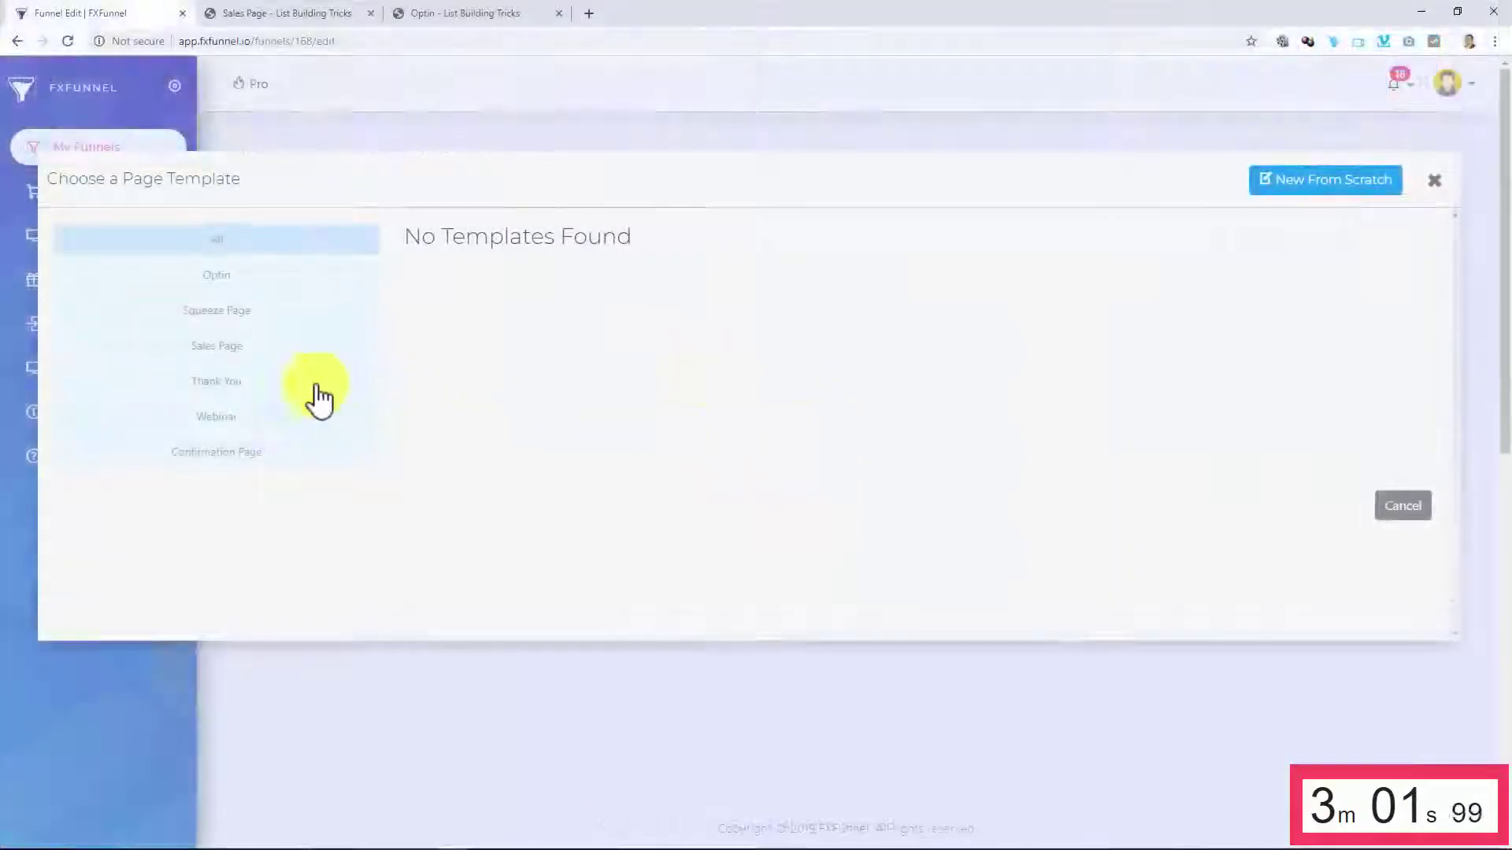
pyautogui.click(217, 382)
pyautogui.scroll(-1, 1217, 428)
pyautogui.scroll(-2, 1198, 575)
pyautogui.click(1202, 523)
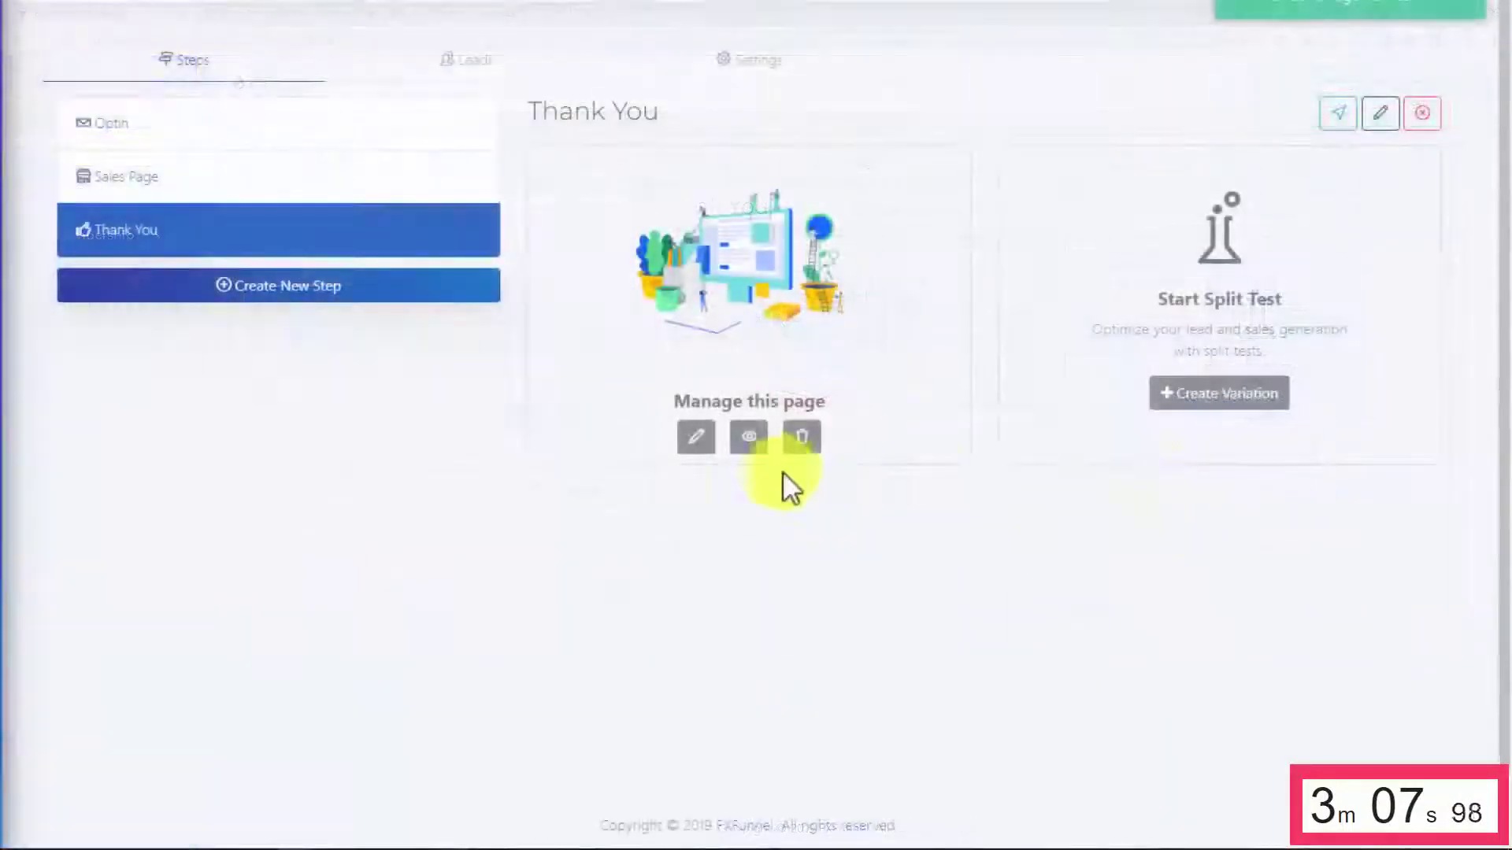
pyautogui.click(690, 441)
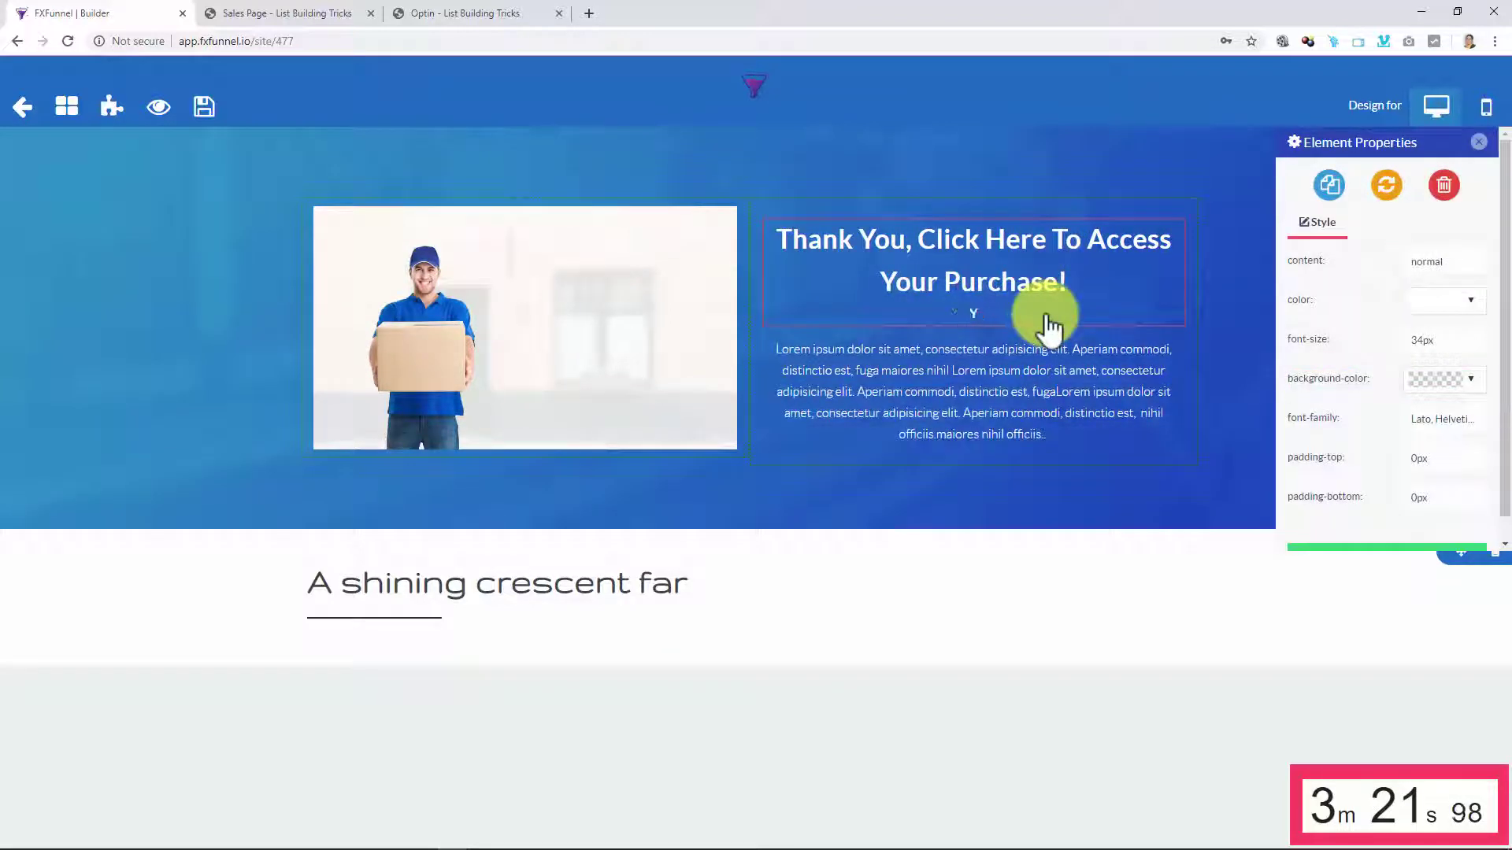
# Step: Give the 'Thank You' headline a light background colour
pyautogui.press('BackSpace')
pyautogui.moveTo(796, 237); pyautogui.dragTo(1119, 302)
pyautogui.click(1091, 194)
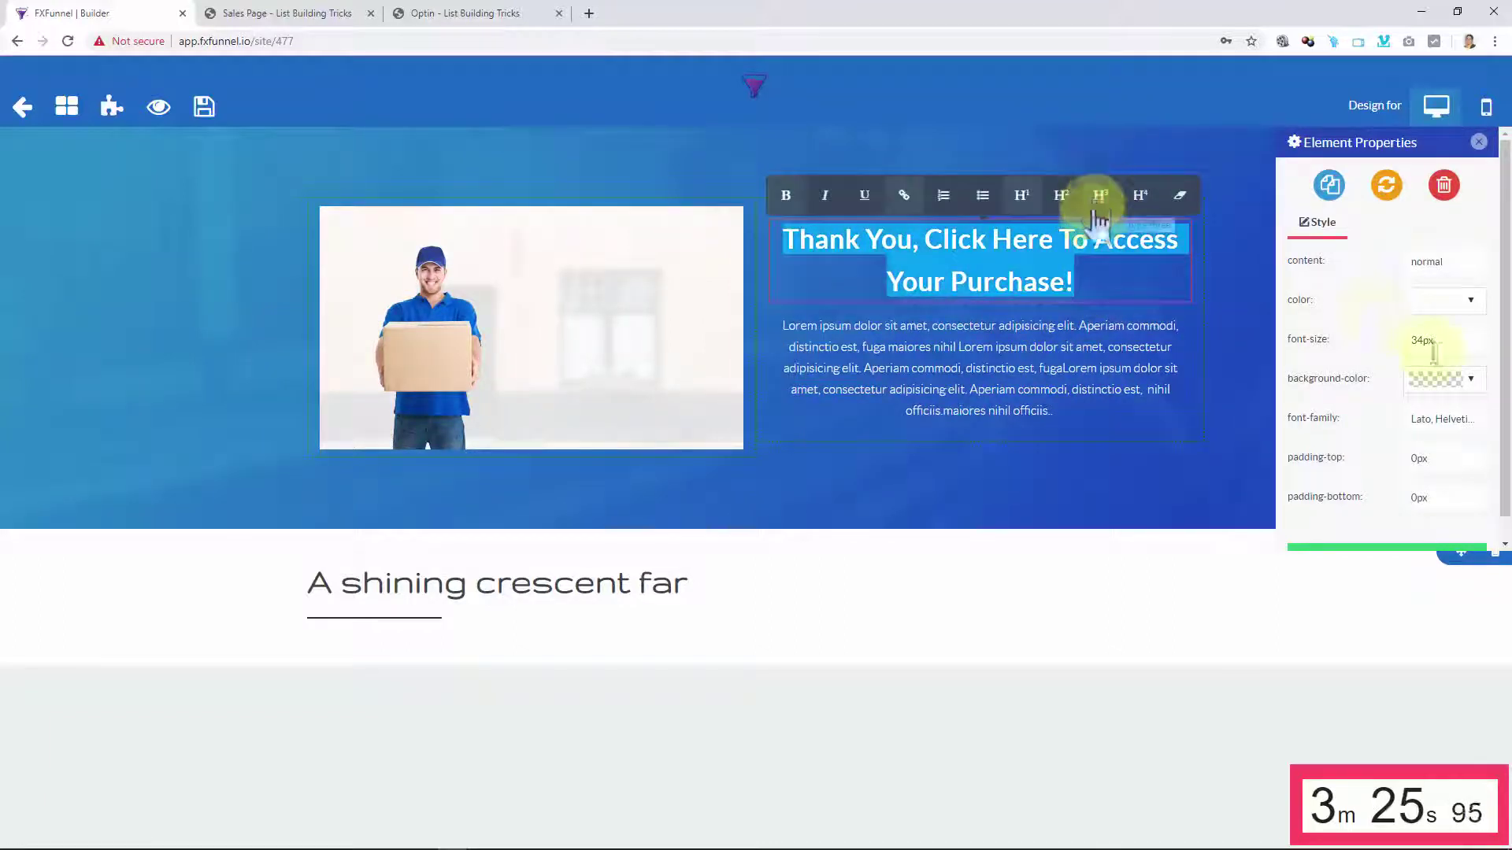
pyautogui.click(1468, 381)
pyautogui.click(1319, 417)
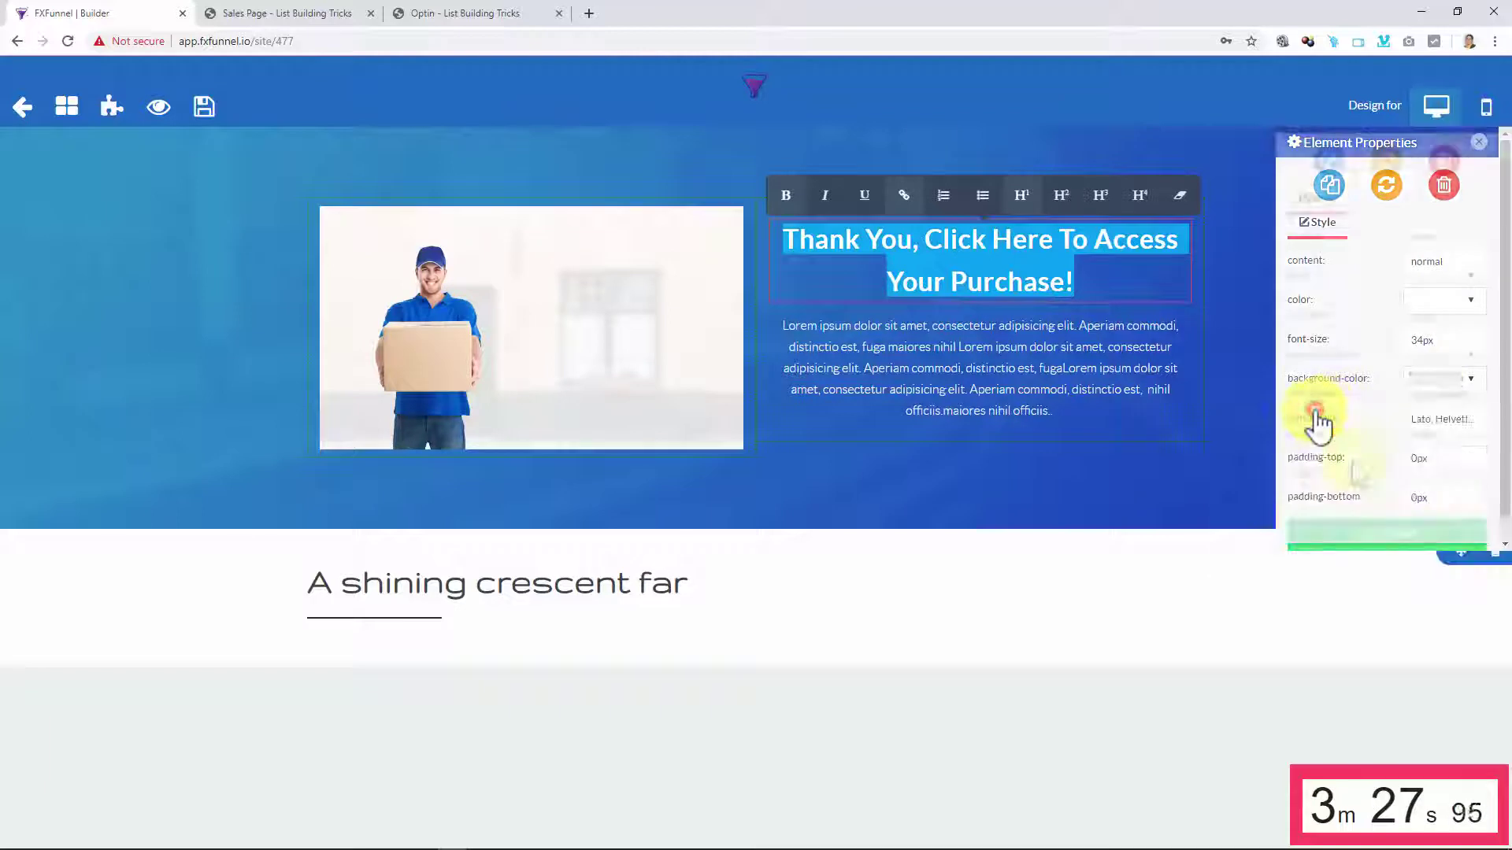
pyautogui.click(1386, 543)
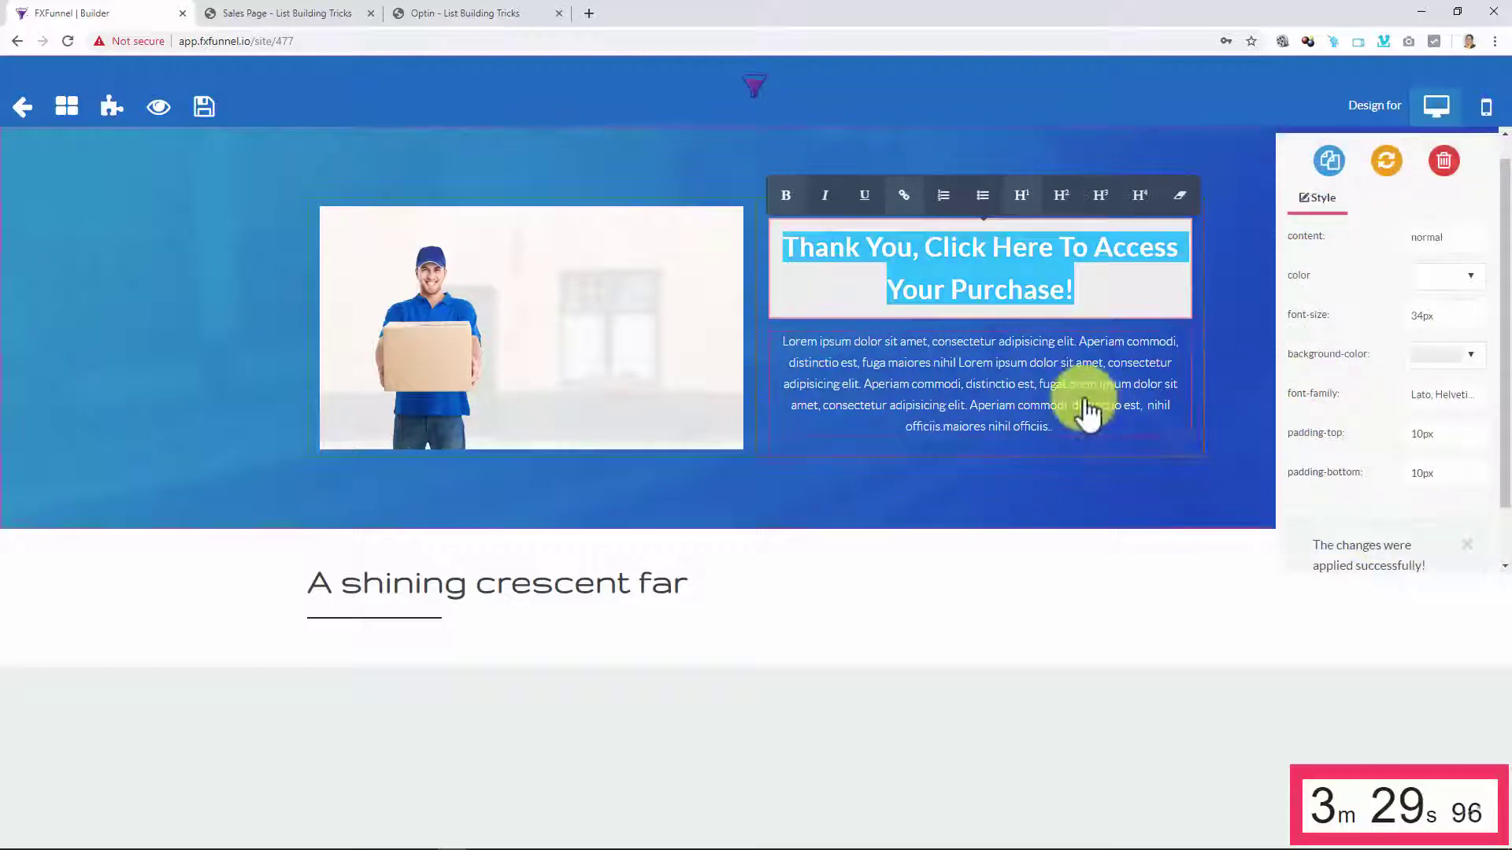
# Step: Replace the lorem paragraph with 'Click The Link Above To Have Direct Access To Your Purchase. Enjoy!' and save
pyautogui.click(982, 406)
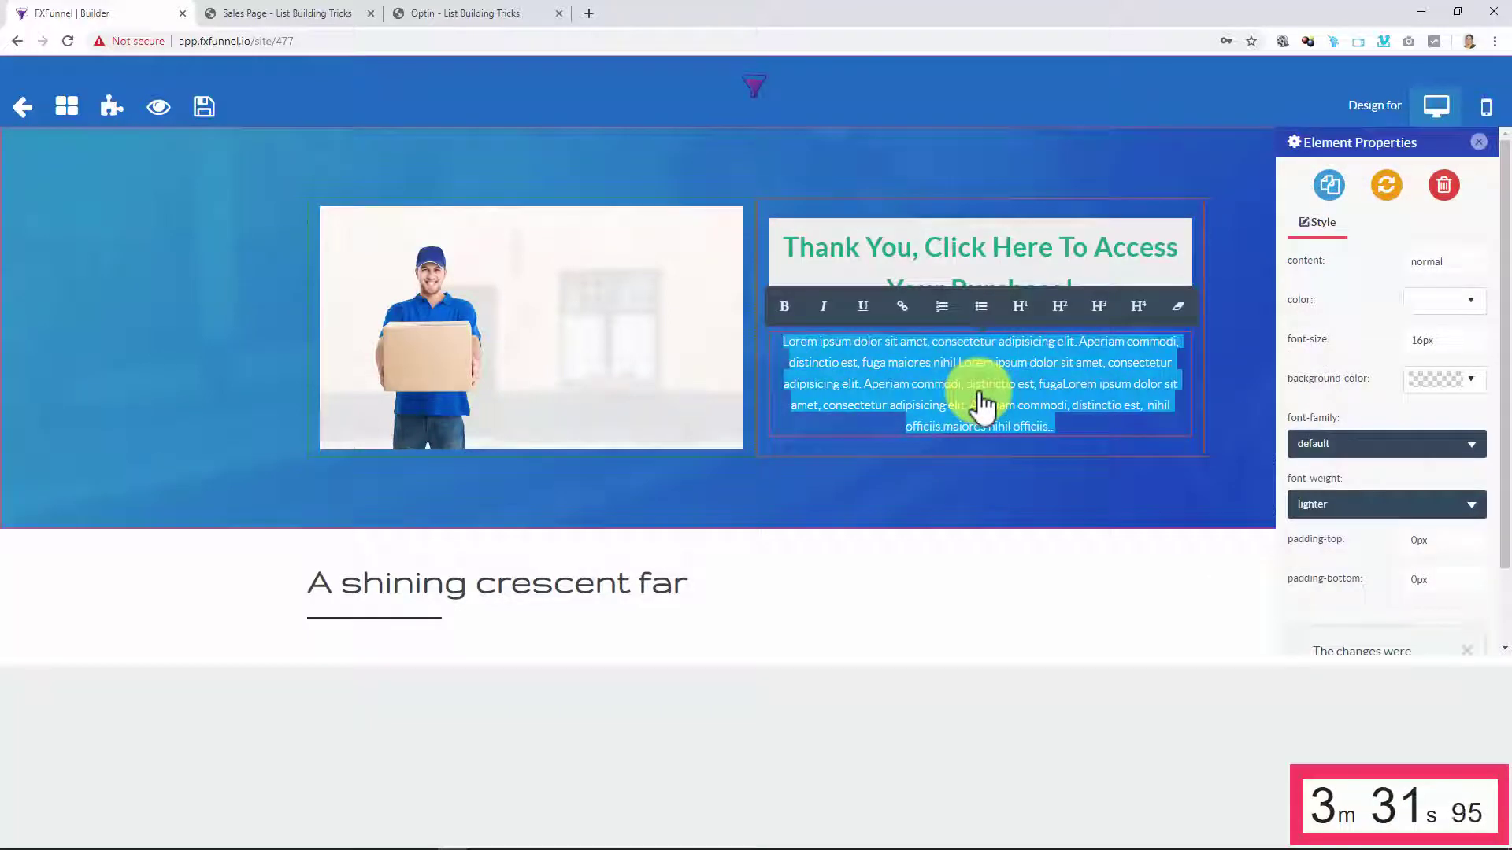
pyautogui.write('Click The Link Above To Have Direct Access To Your Purchase. Enjoy!')
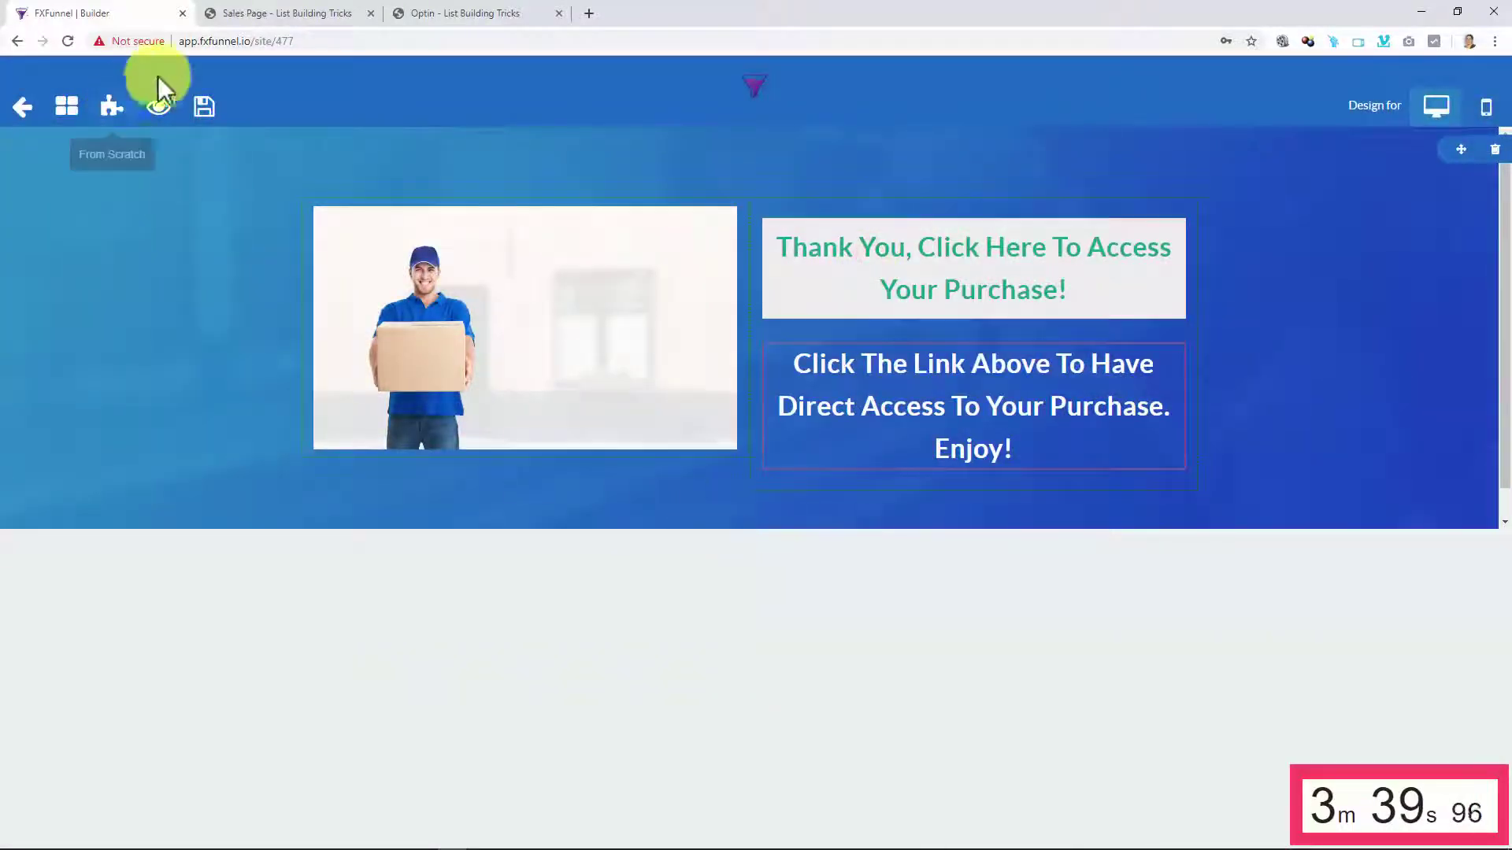
pyautogui.click(203, 111)
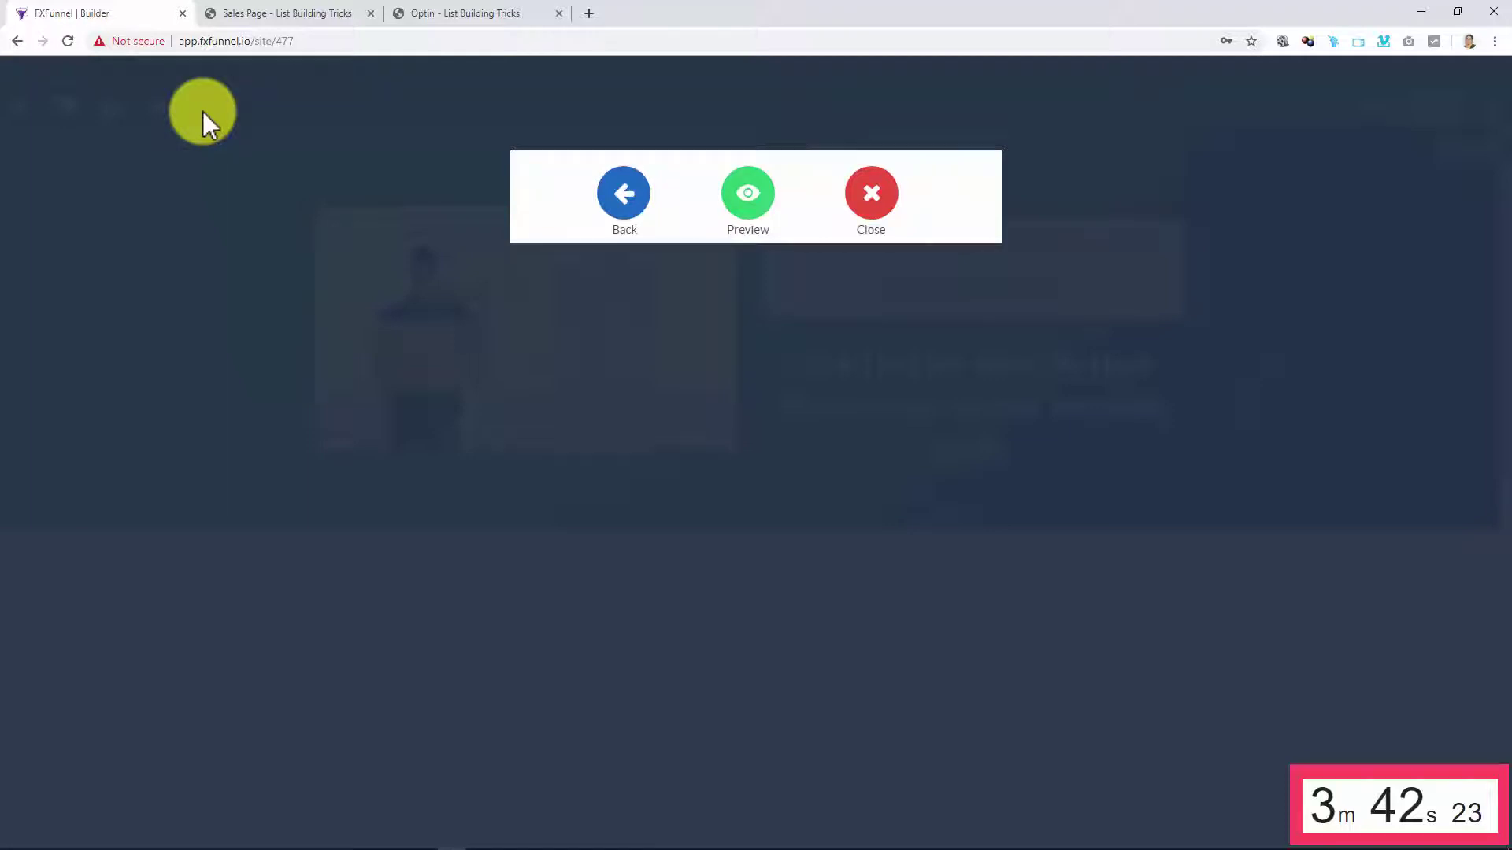
# Step: Preview the funnel, submit the opt-in form, and follow BUY NOW FOR $27 to PayPal
pyautogui.click(732, 192)
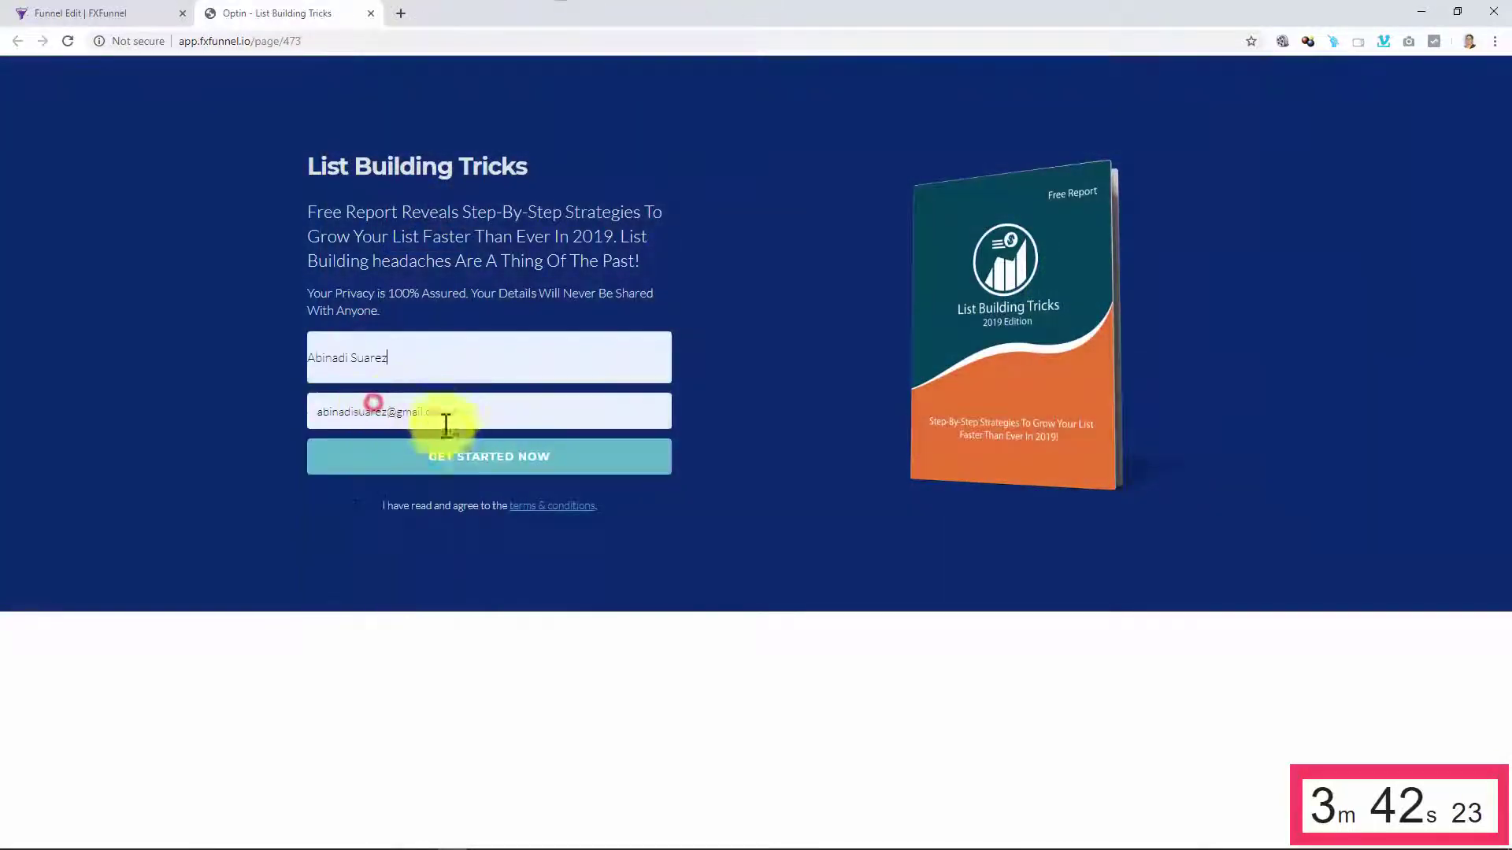
pyautogui.click(461, 450)
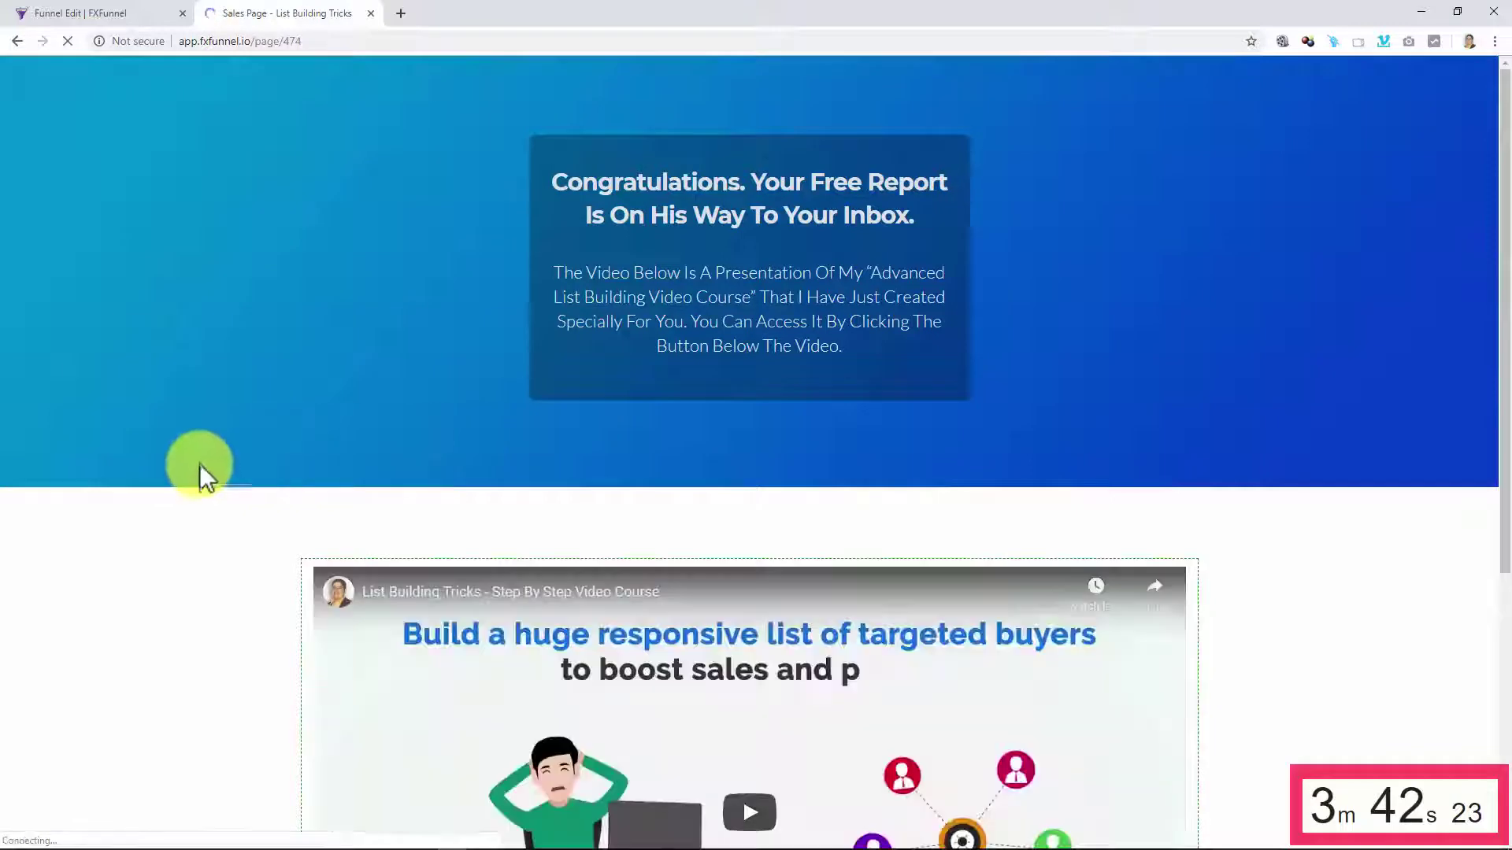
pyautogui.scroll(-5, 196, 463)
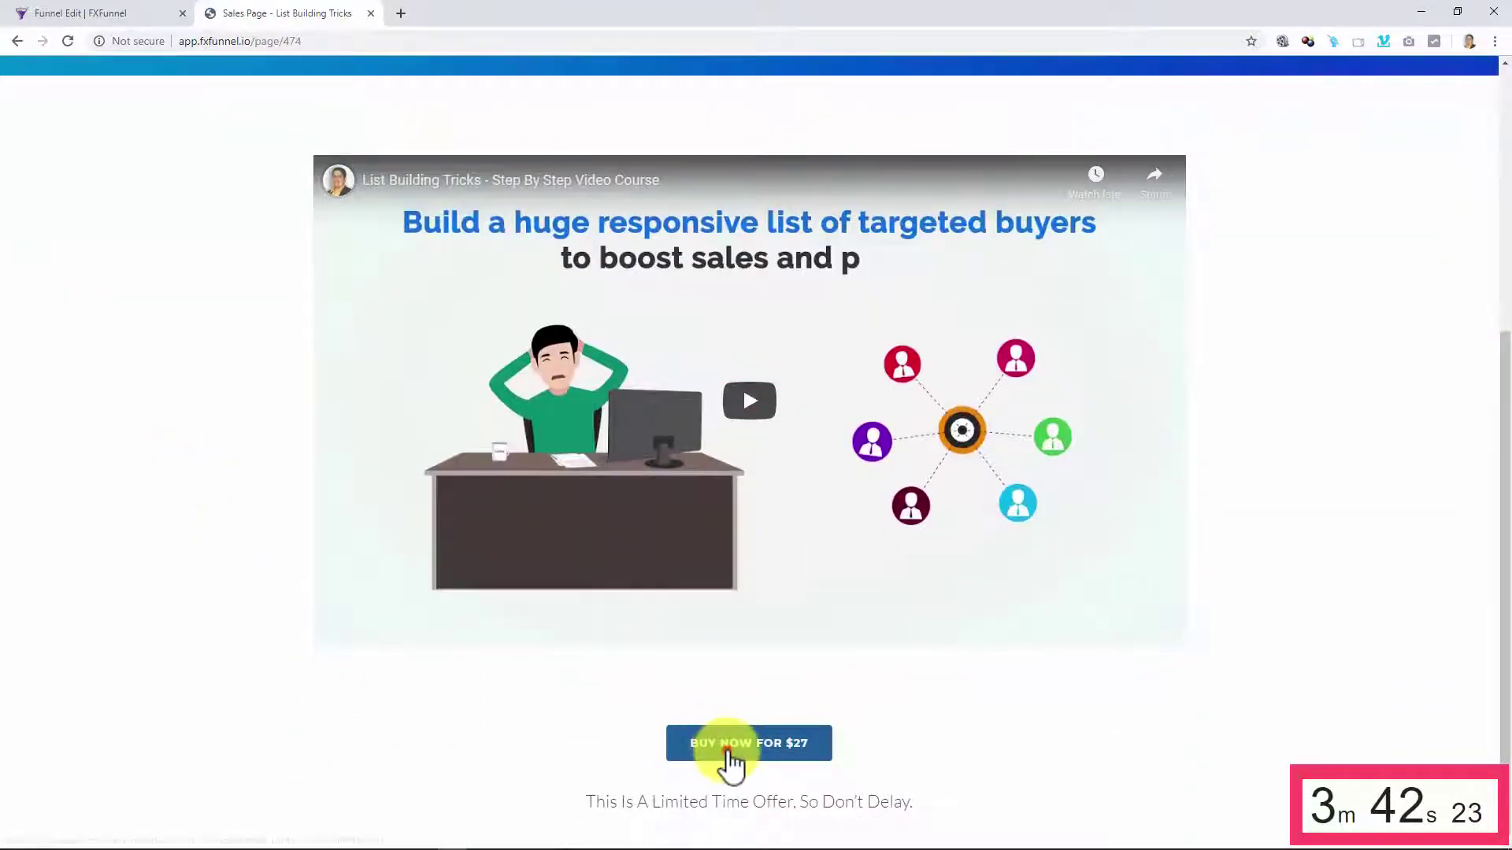
pyautogui.click(728, 760)
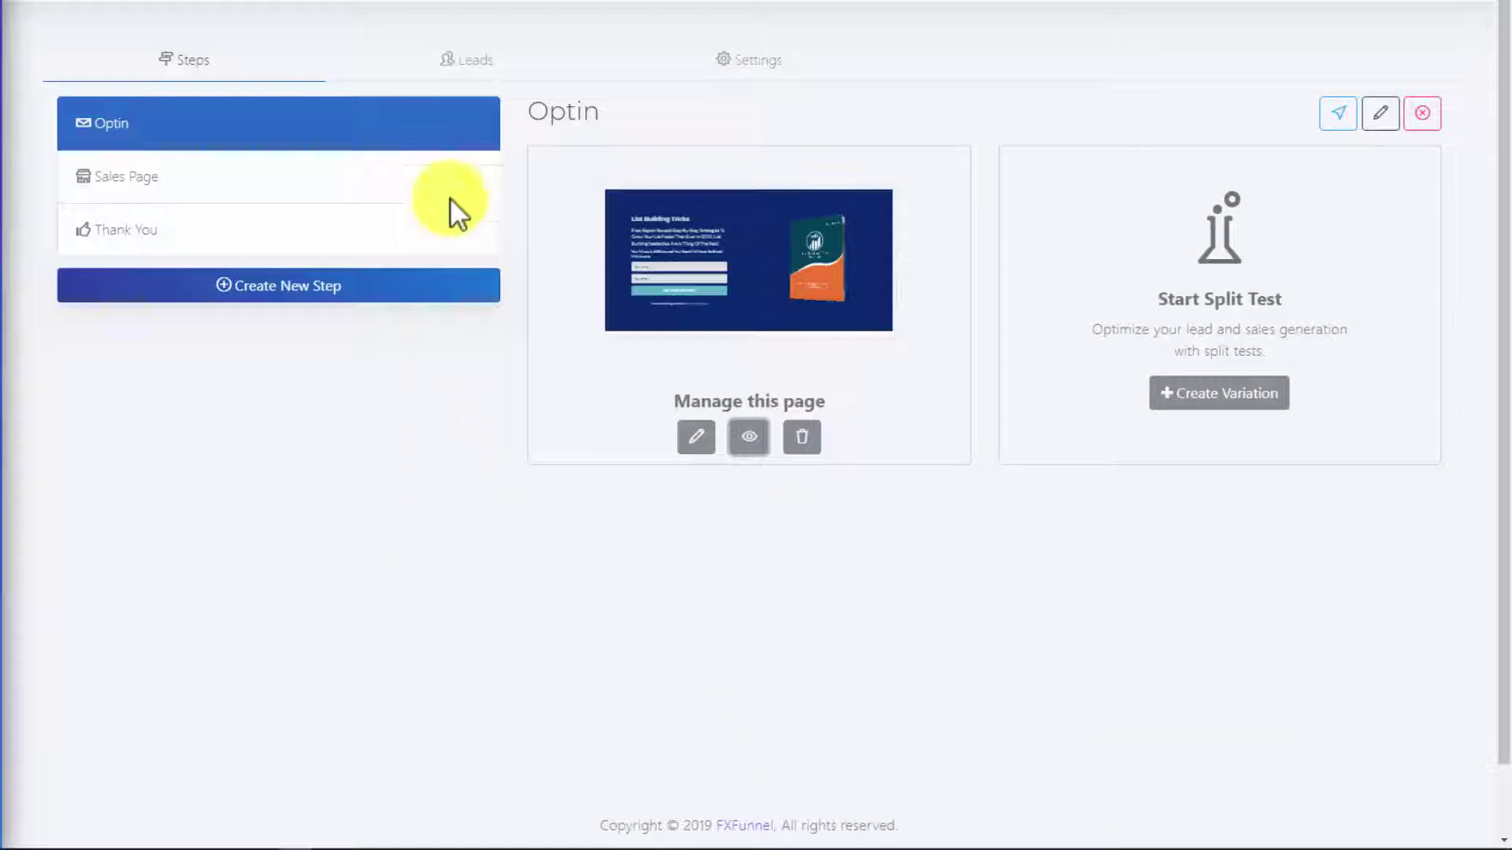
# Step: Check the Leads tab's opt-in and visits-by-step details, all showing zero
pyautogui.click(463, 63)
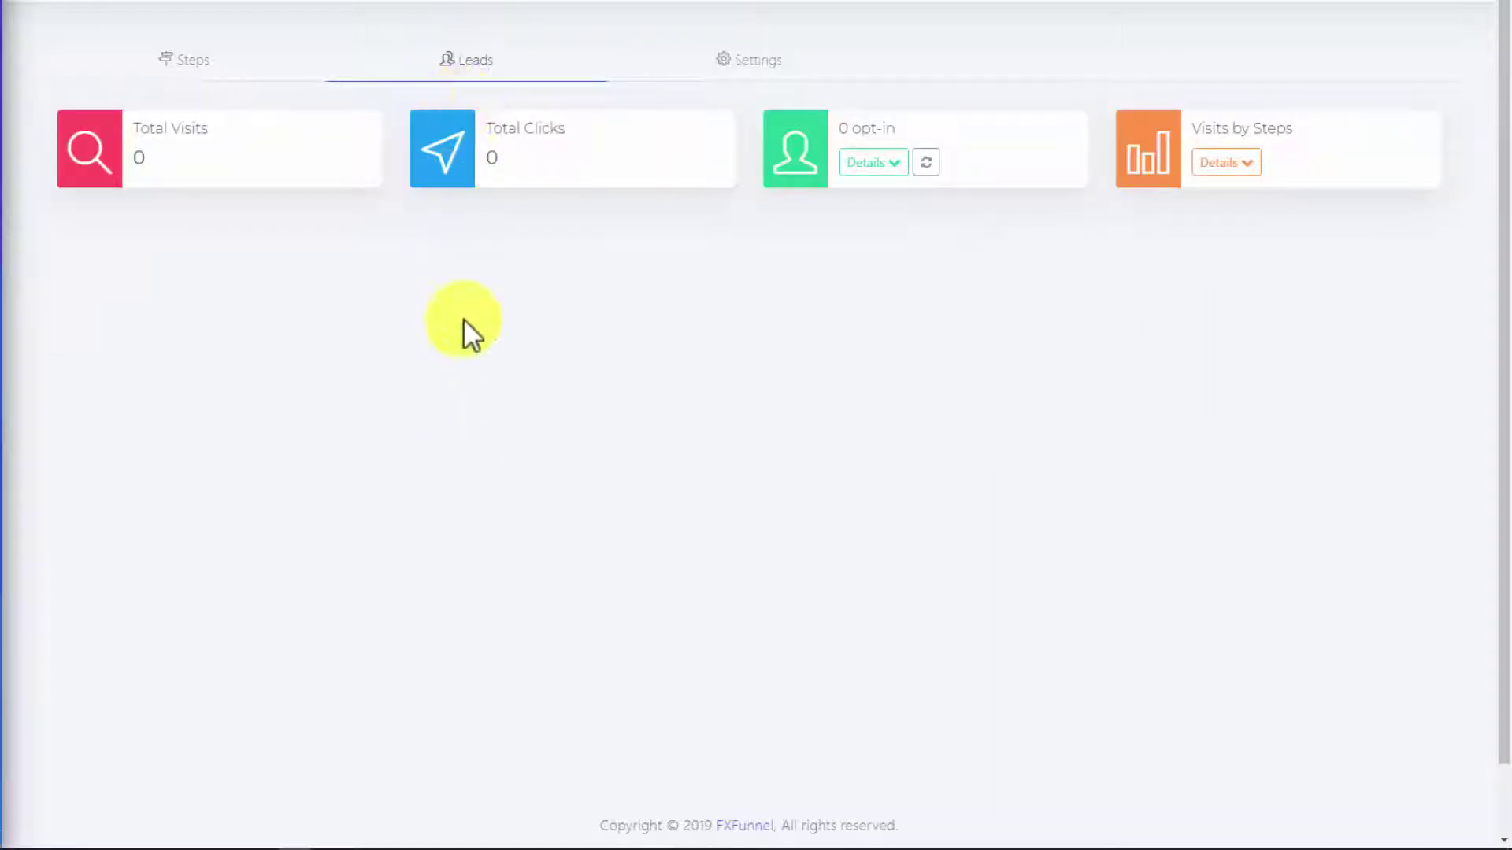
pyautogui.click(895, 165)
pyautogui.click(1225, 164)
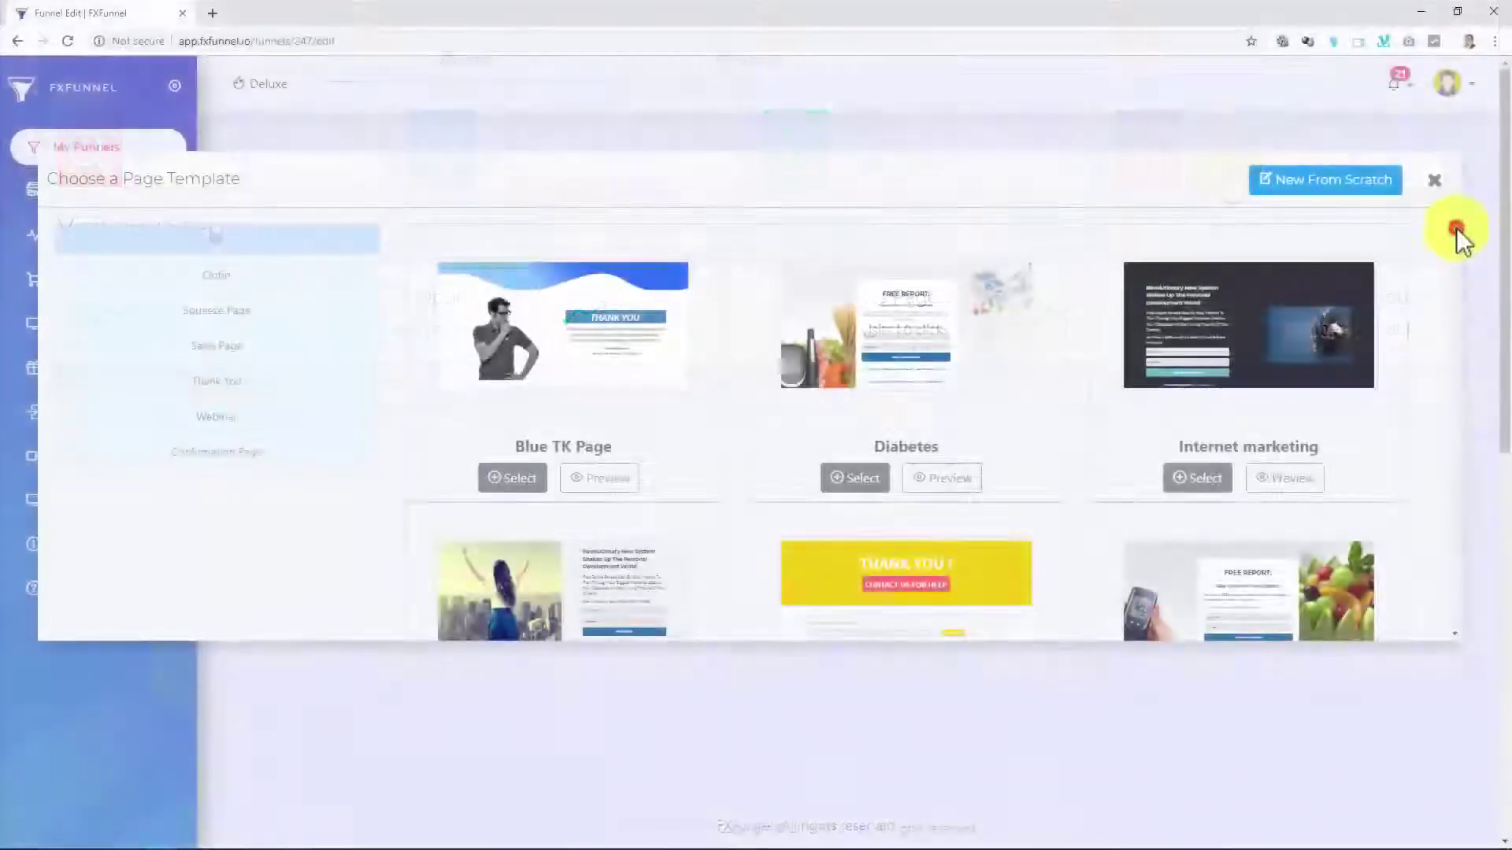
# Step: Scroll through the page templates and the MarketPlace funnel template grid
pyautogui.moveTo(1454, 233); pyautogui.dragTo(1457, 337)
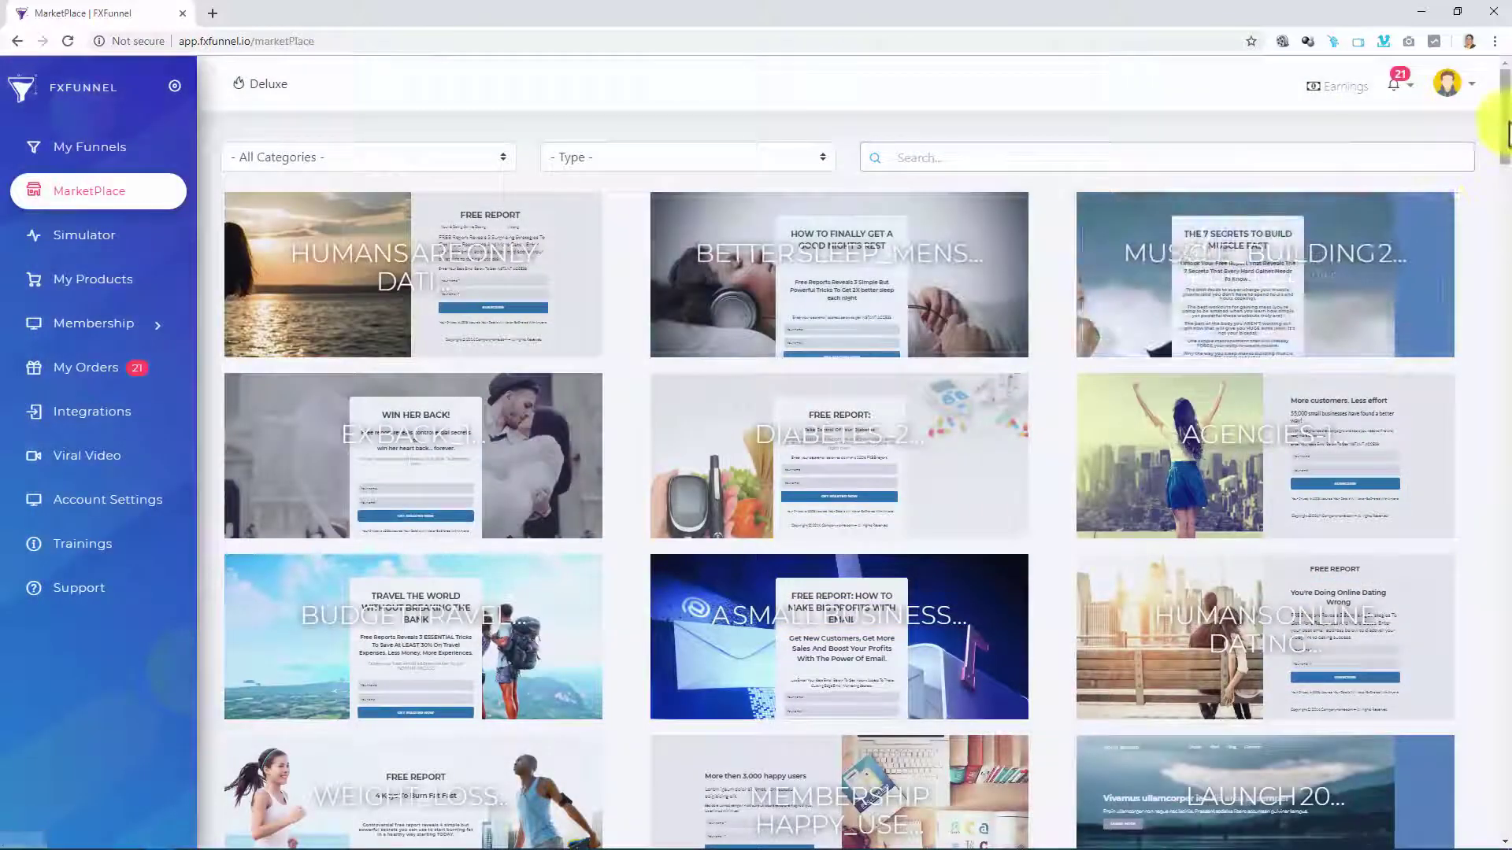
pyautogui.moveTo(1504, 125); pyautogui.dragTo(1506, 209)
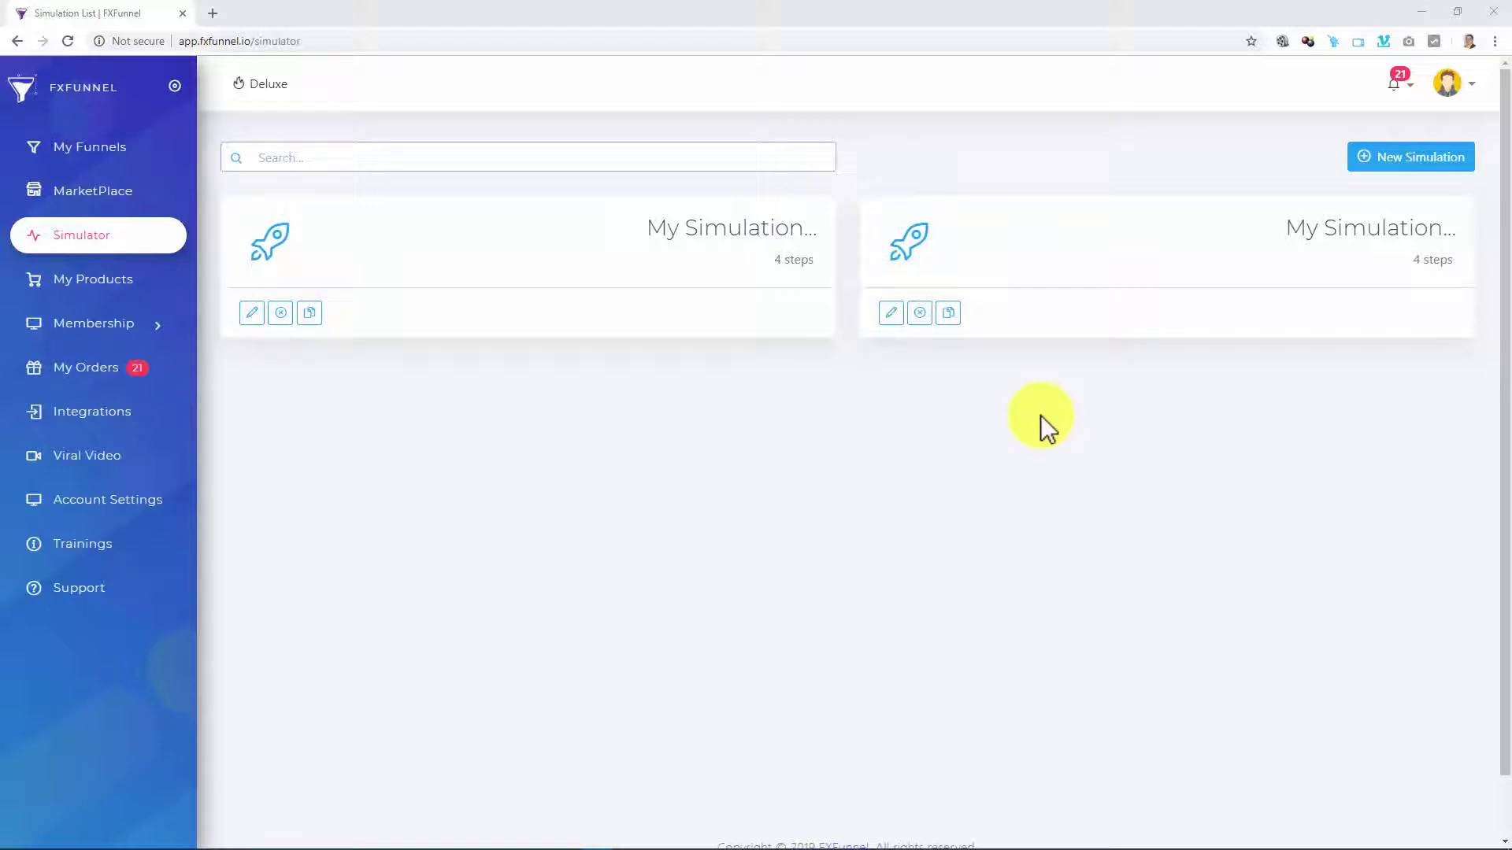
# Step: Create a Product Launch simulation named 'Product Launch Test'
pyautogui.click(1375, 162)
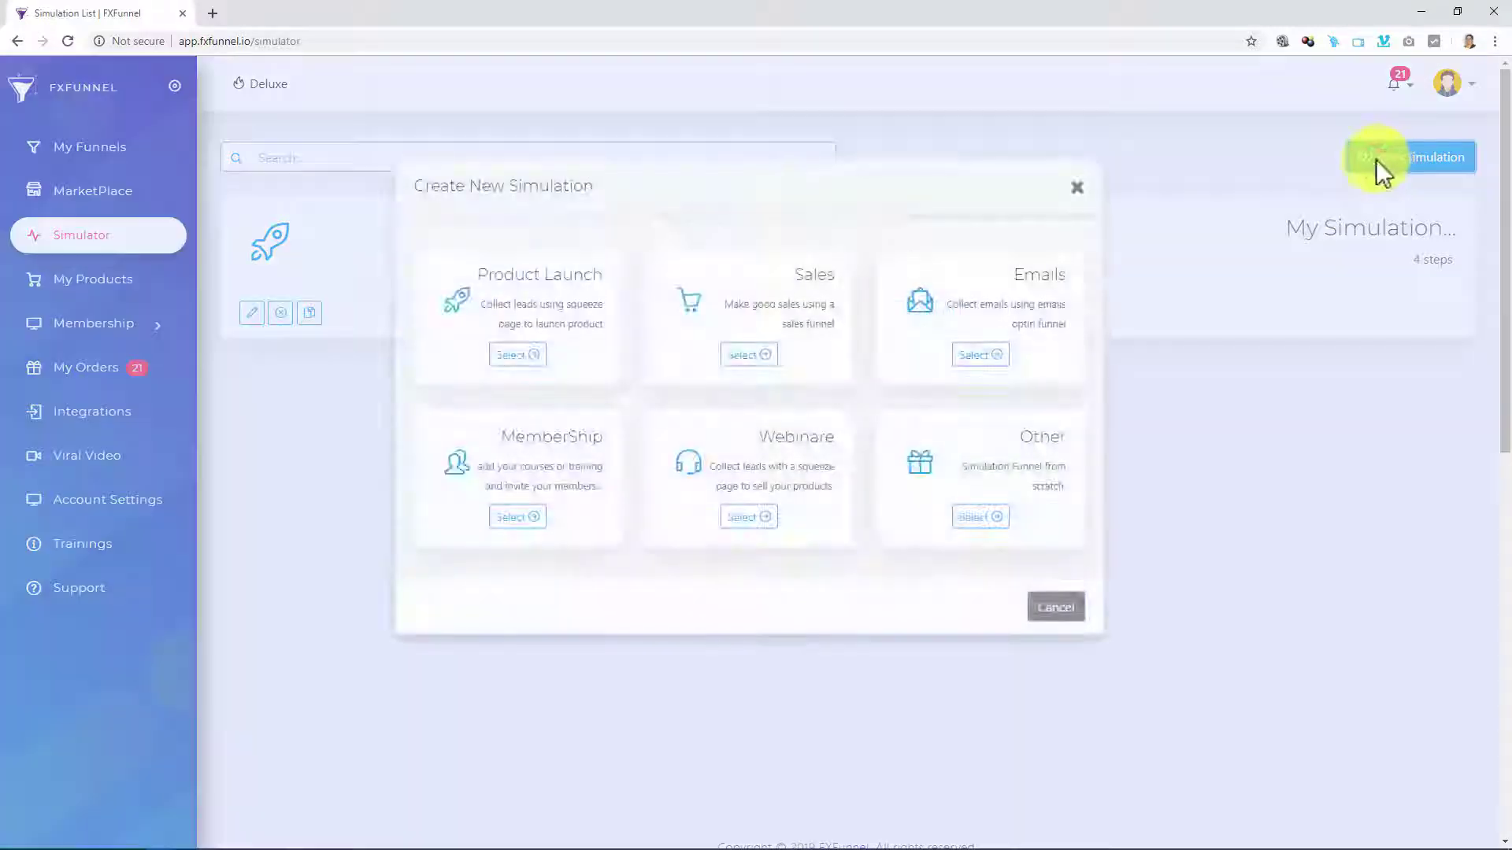
pyautogui.click(517, 354)
pyautogui.write('Product Launch Tes')
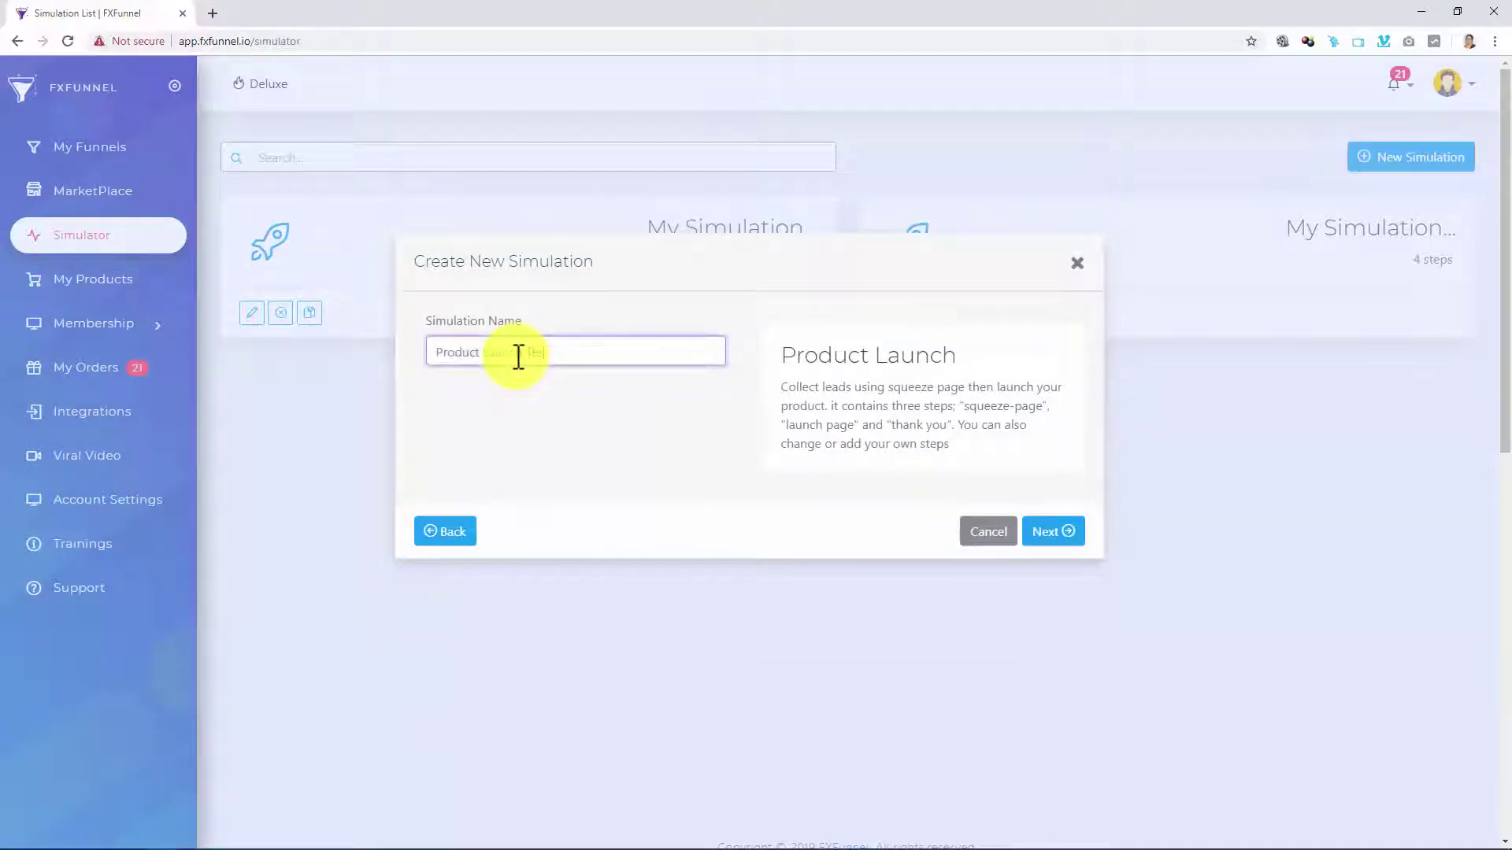
pyautogui.write('t')
pyautogui.click(1058, 537)
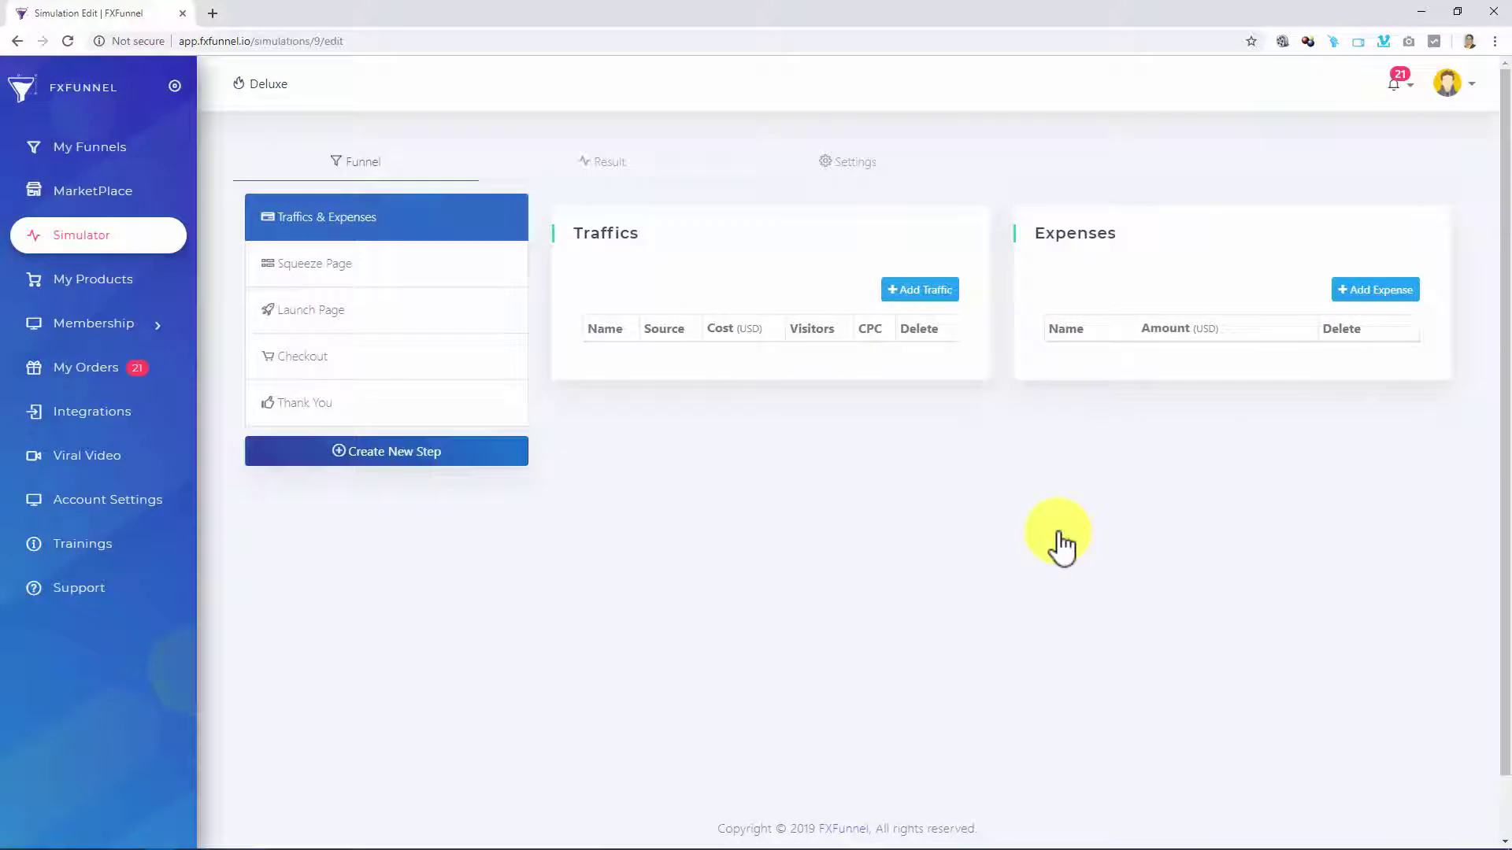
# Step: Review the simulation's name and description in Settings, then return to the Funnel tab
pyautogui.click(856, 169)
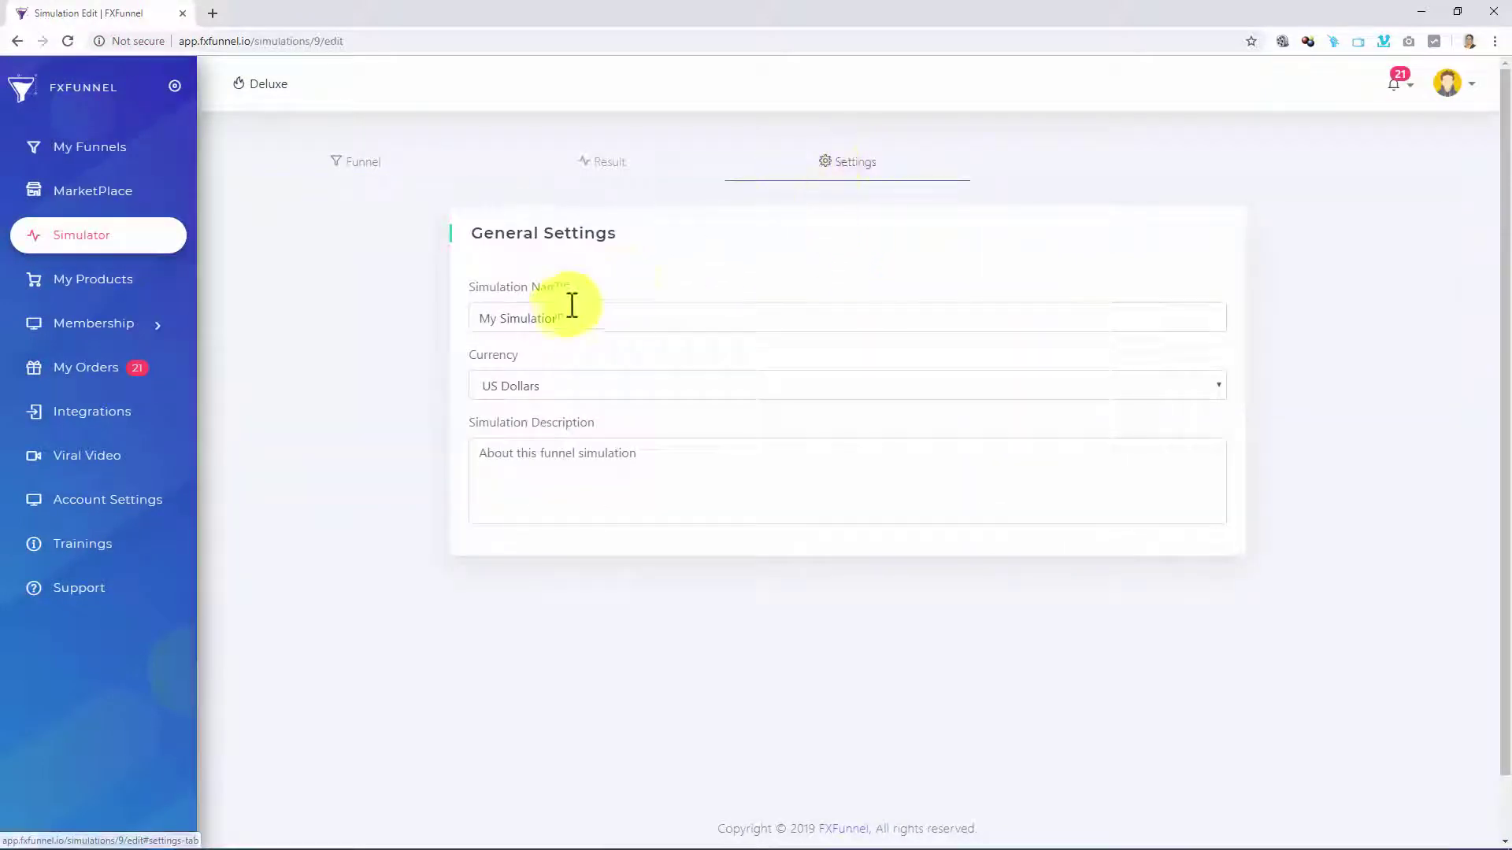
pyautogui.click(545, 317)
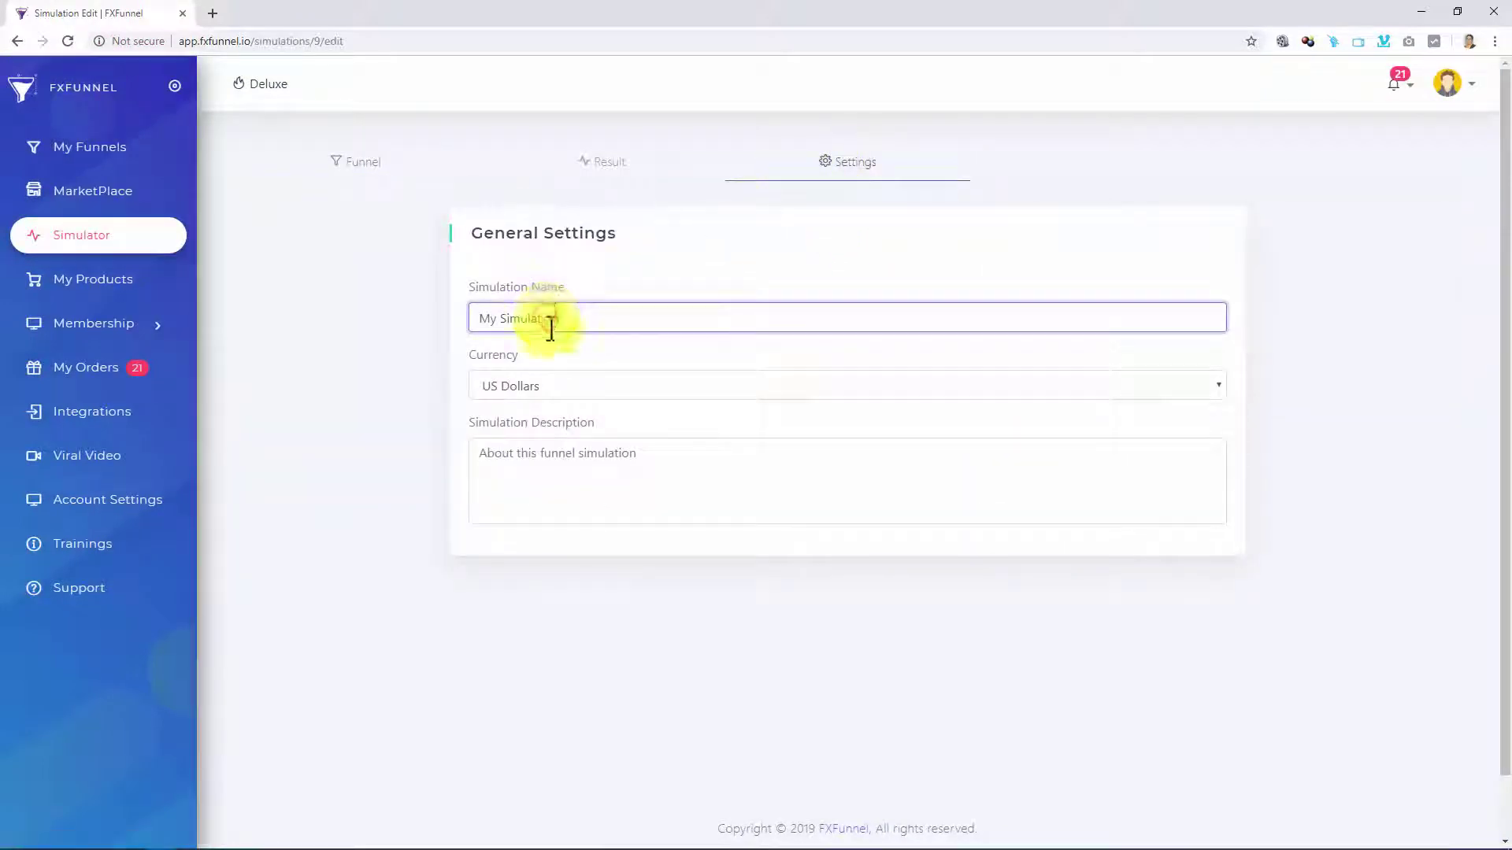
pyautogui.click(564, 455)
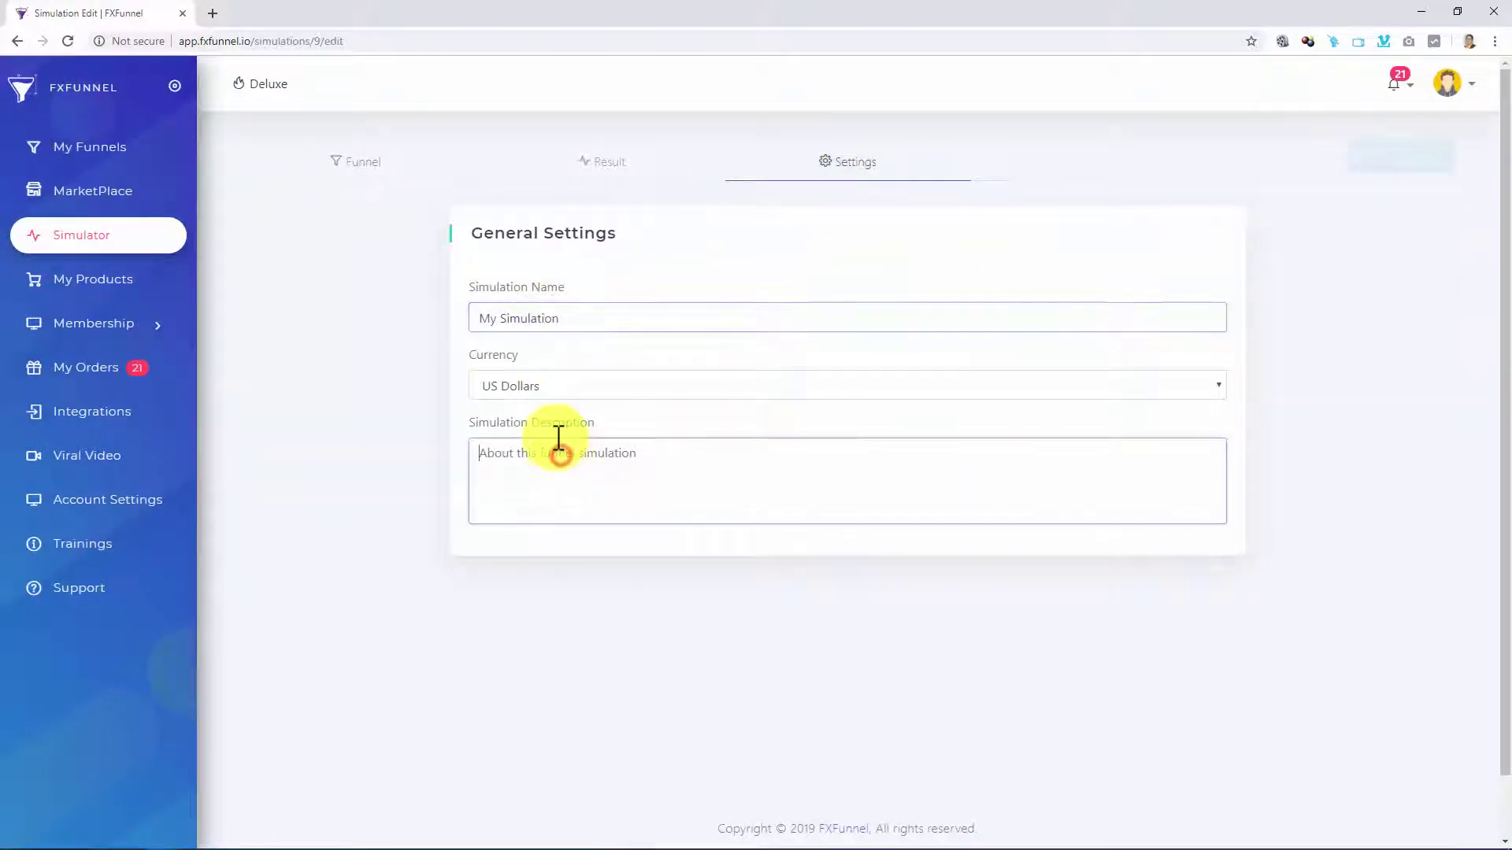
pyautogui.click(388, 175)
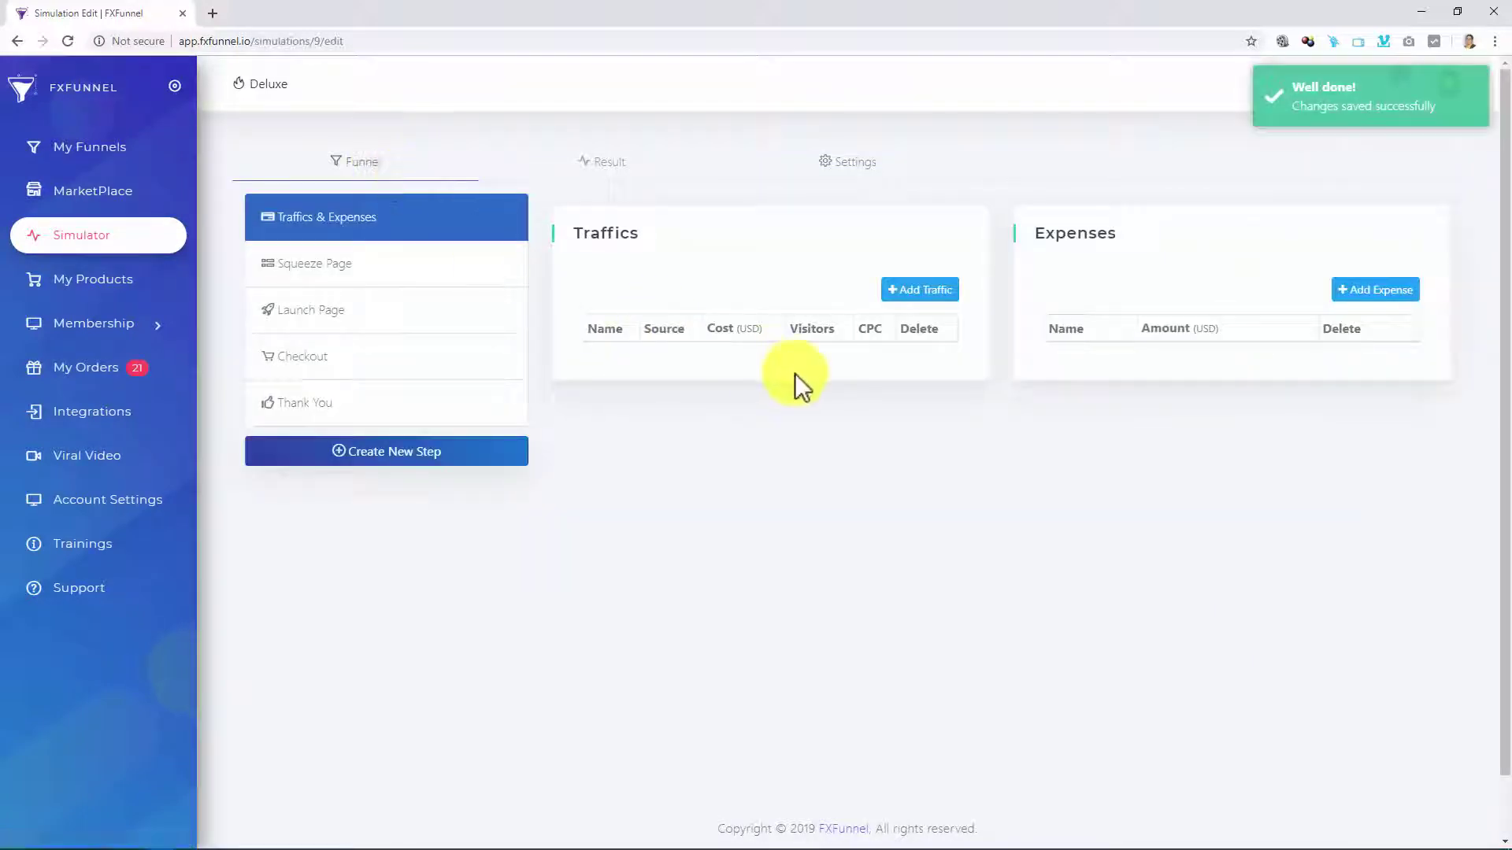
# Step: Add Facebook Ads traffic with its cost, visitors and CPC
pyautogui.click(922, 290)
pyautogui.click(636, 187)
pyautogui.click(630, 224)
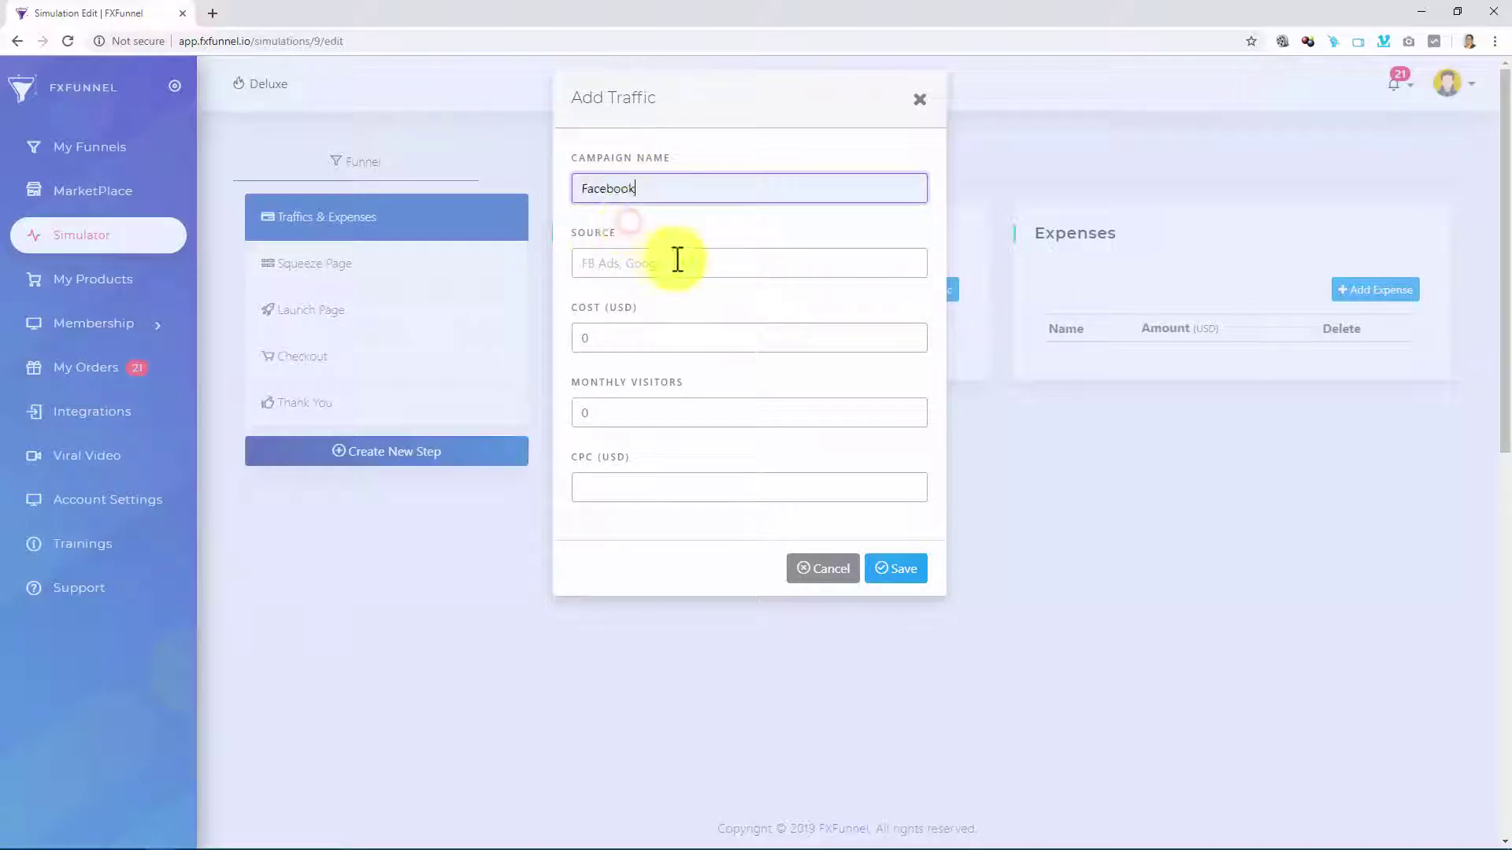
pyautogui.click(680, 260)
pyautogui.click(650, 297)
pyautogui.click(632, 346)
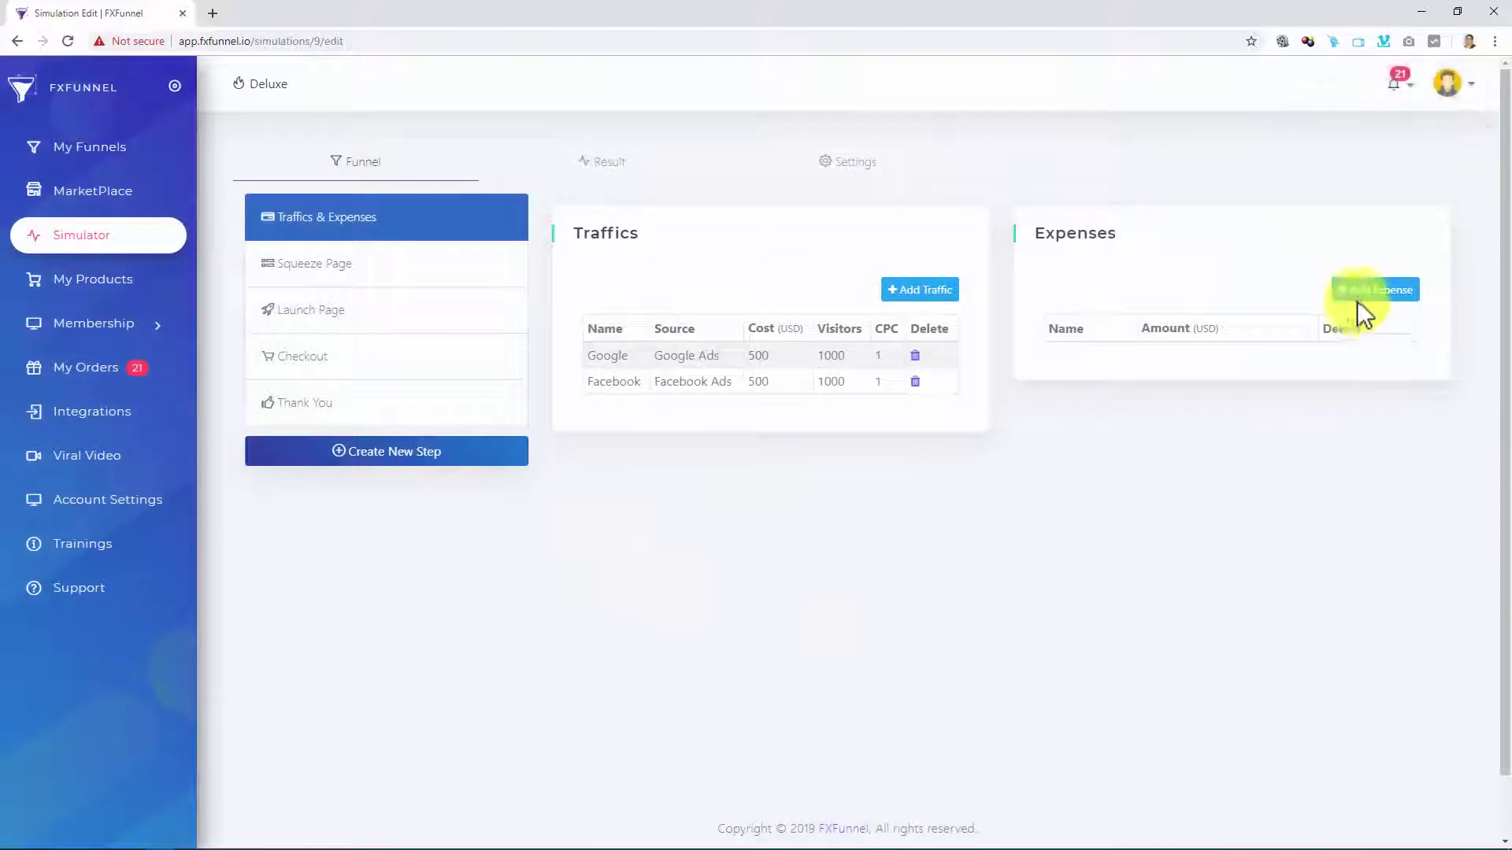
# Step: Add a fixed expense named 'something70'
pyautogui.click(1362, 313)
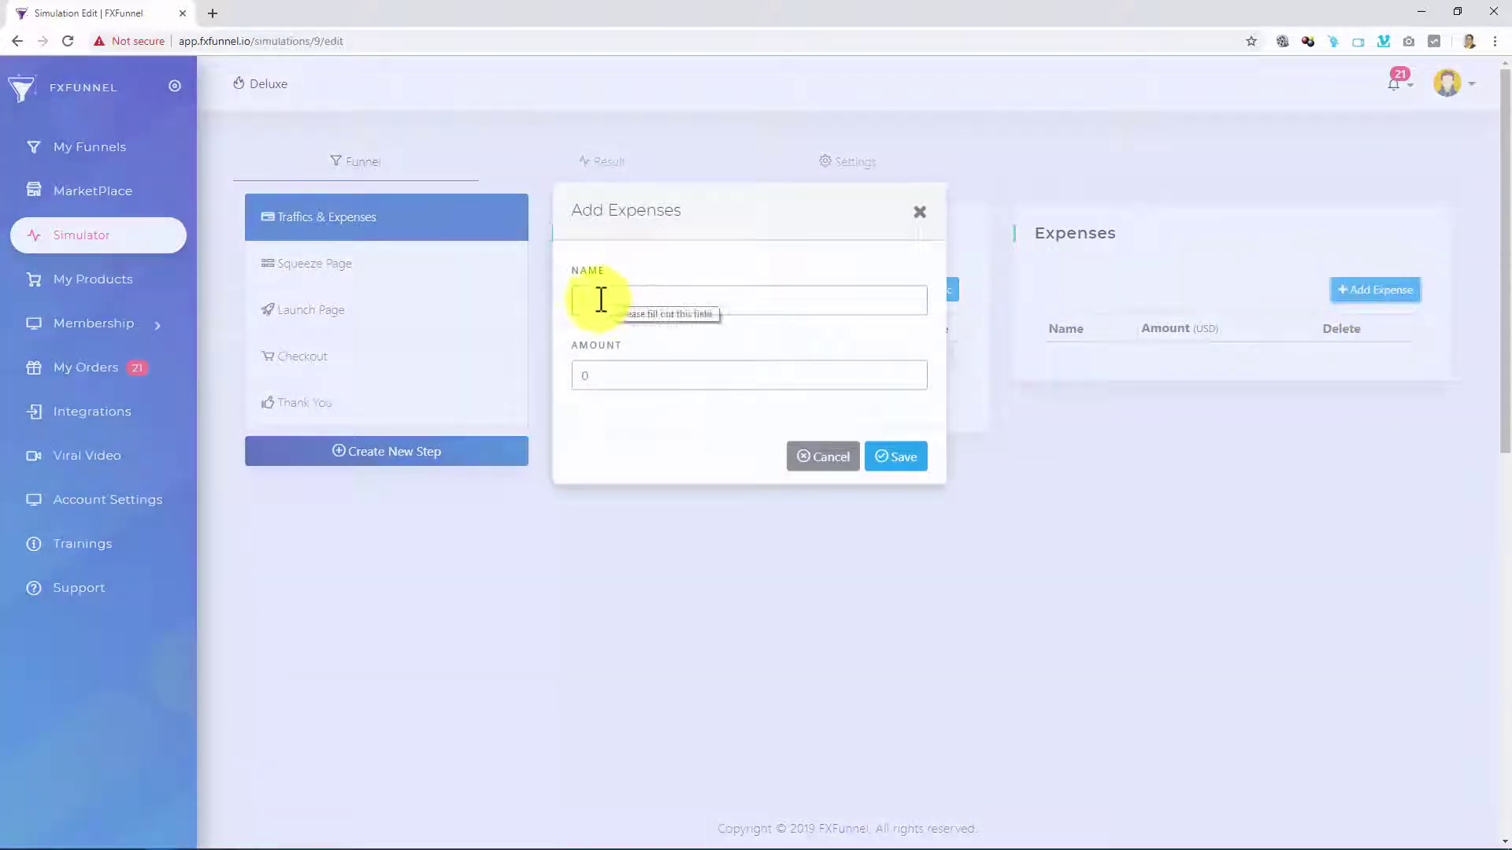
pyautogui.click(601, 299)
pyautogui.write('something')
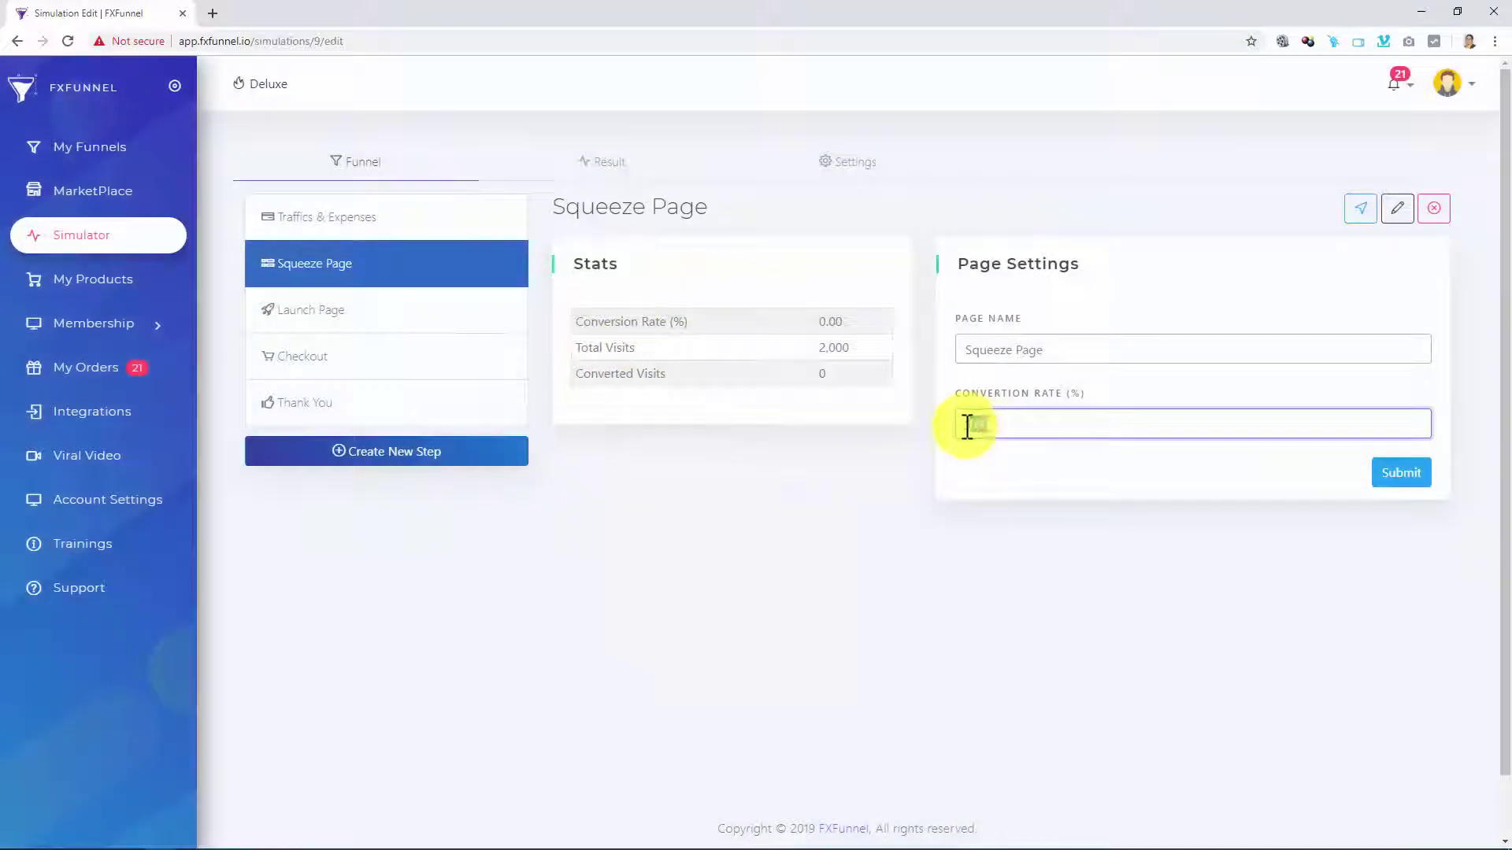
pyautogui.write('70')
# Step: Set 70%, 50% and 20% conversion rates on squeeze, launch and checkout, and add a checkout product
pyautogui.click(1394, 474)
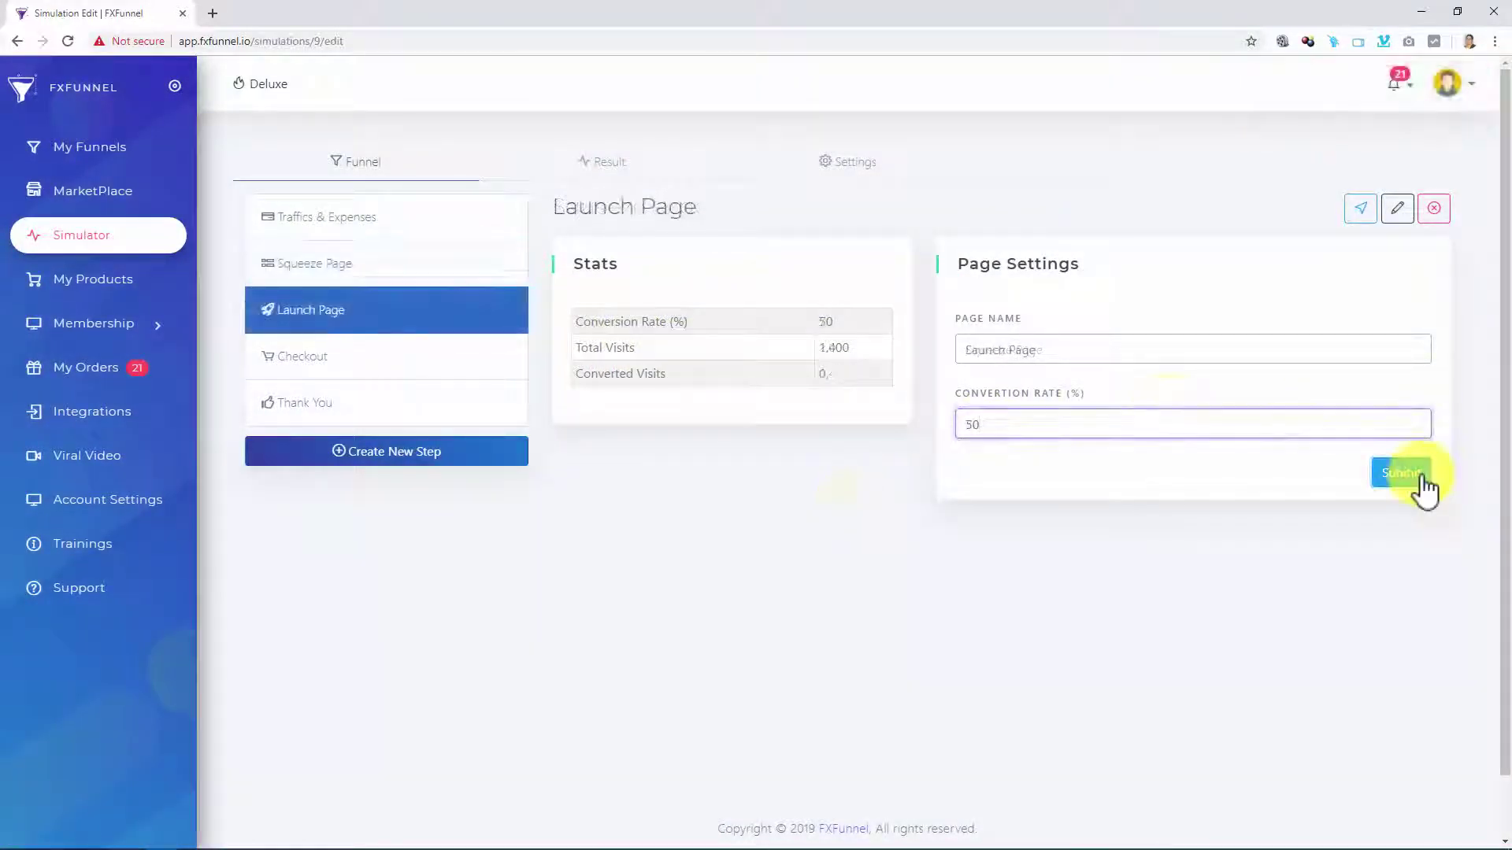
pyautogui.click(1422, 477)
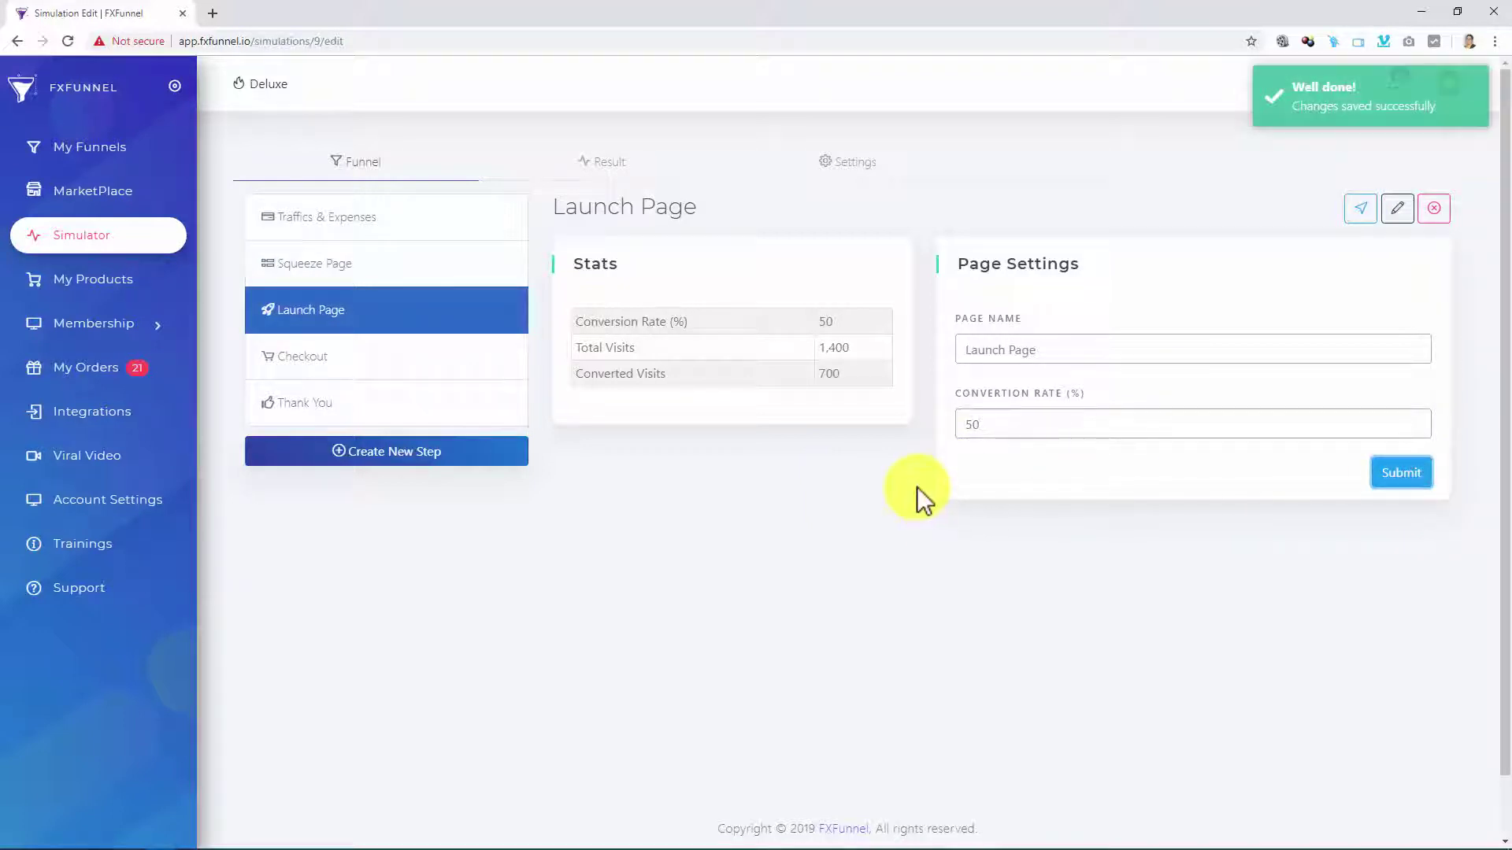
pyautogui.click(341, 362)
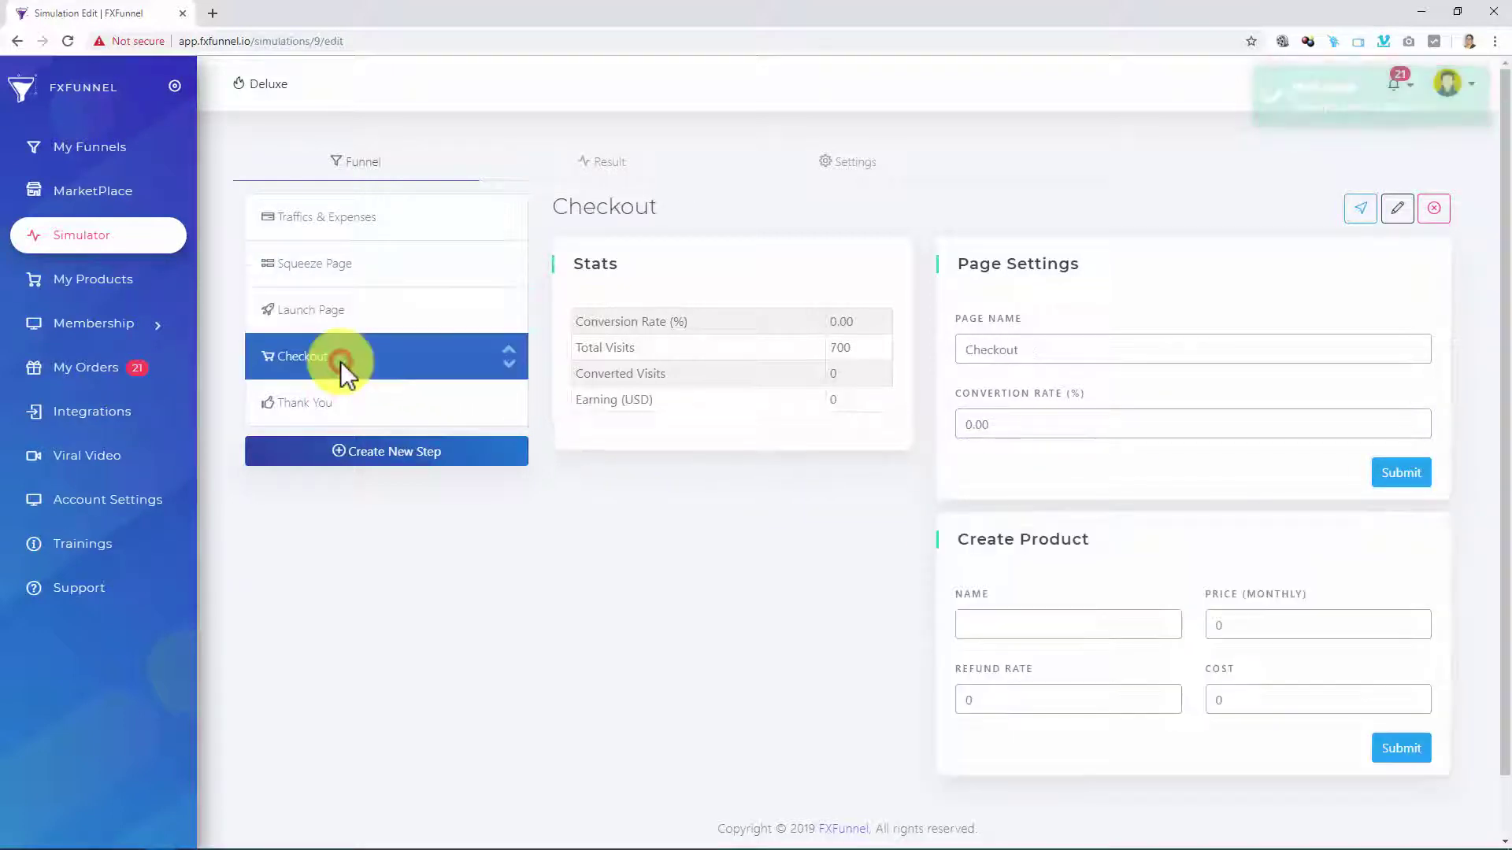
pyautogui.click(997, 423)
pyautogui.write('20')
pyautogui.click(1402, 476)
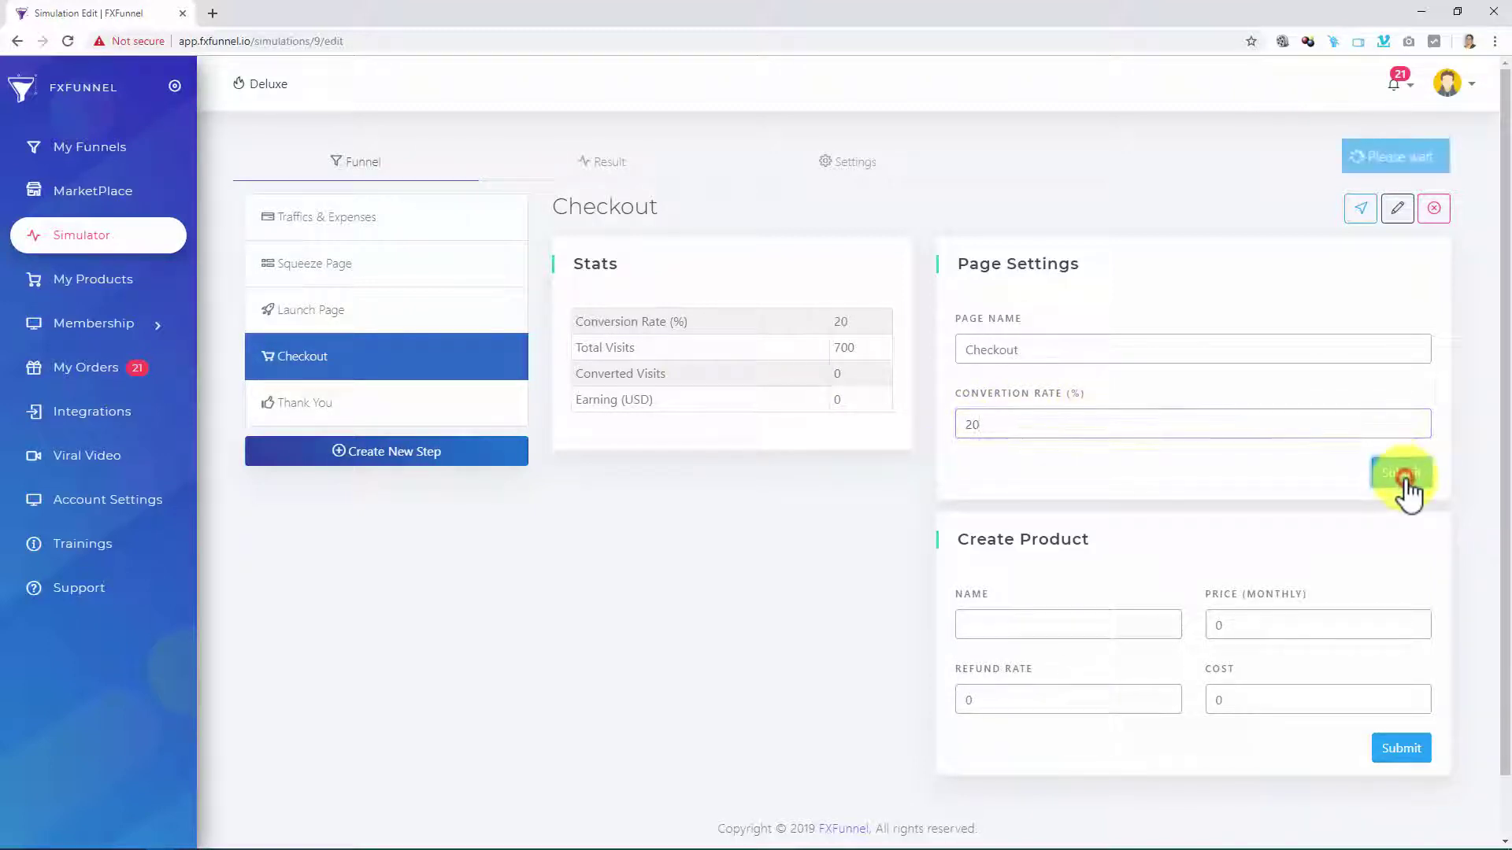
pyautogui.click(1026, 622)
pyautogui.click(1399, 752)
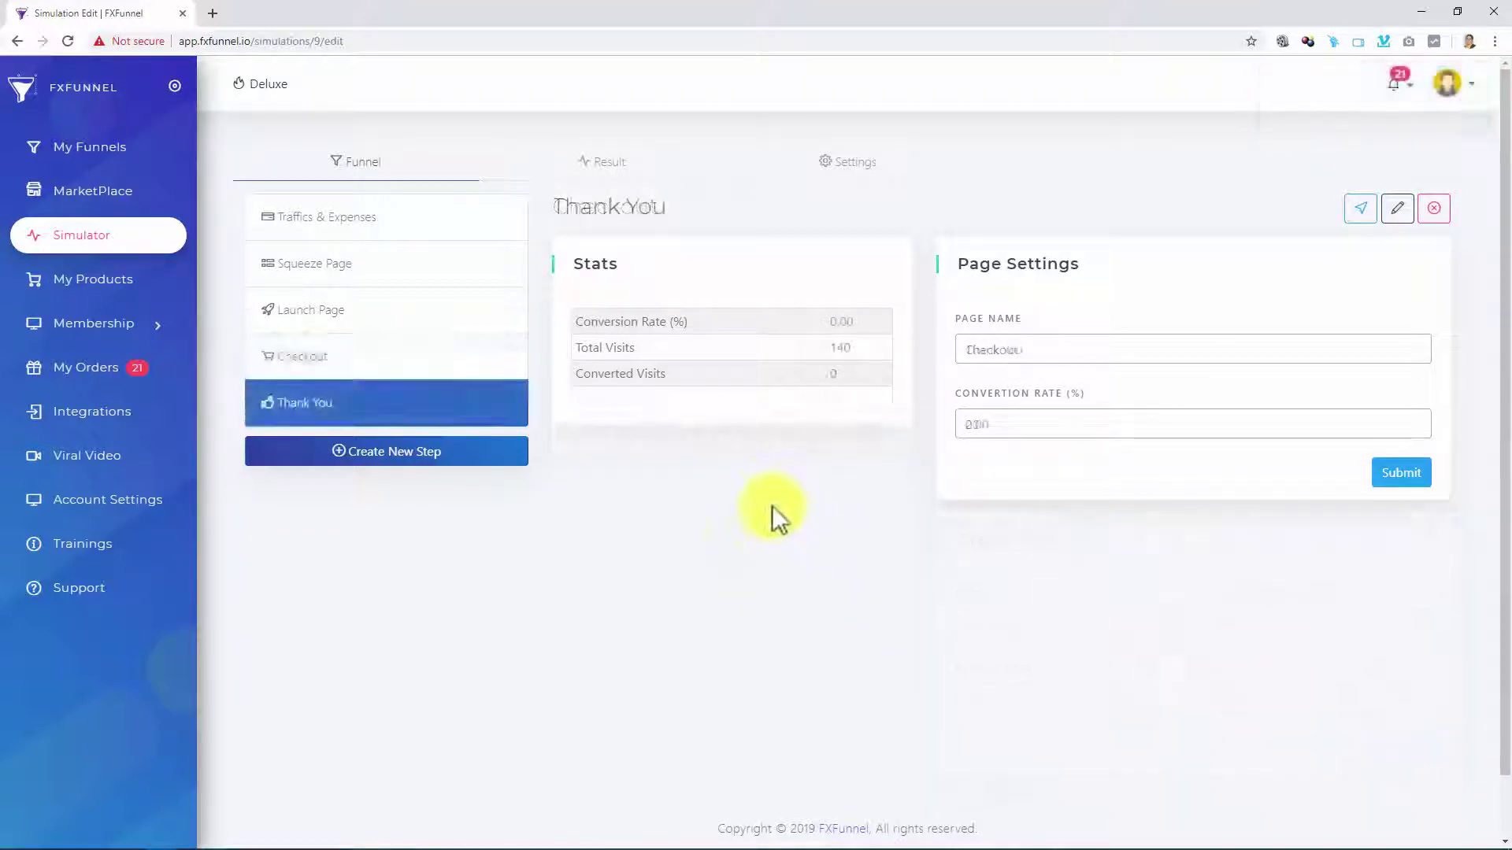
# Step: View the simulation results: $11,060 revenue, $4,512 cost, $6,548 monthly profit
pyautogui.click(634, 164)
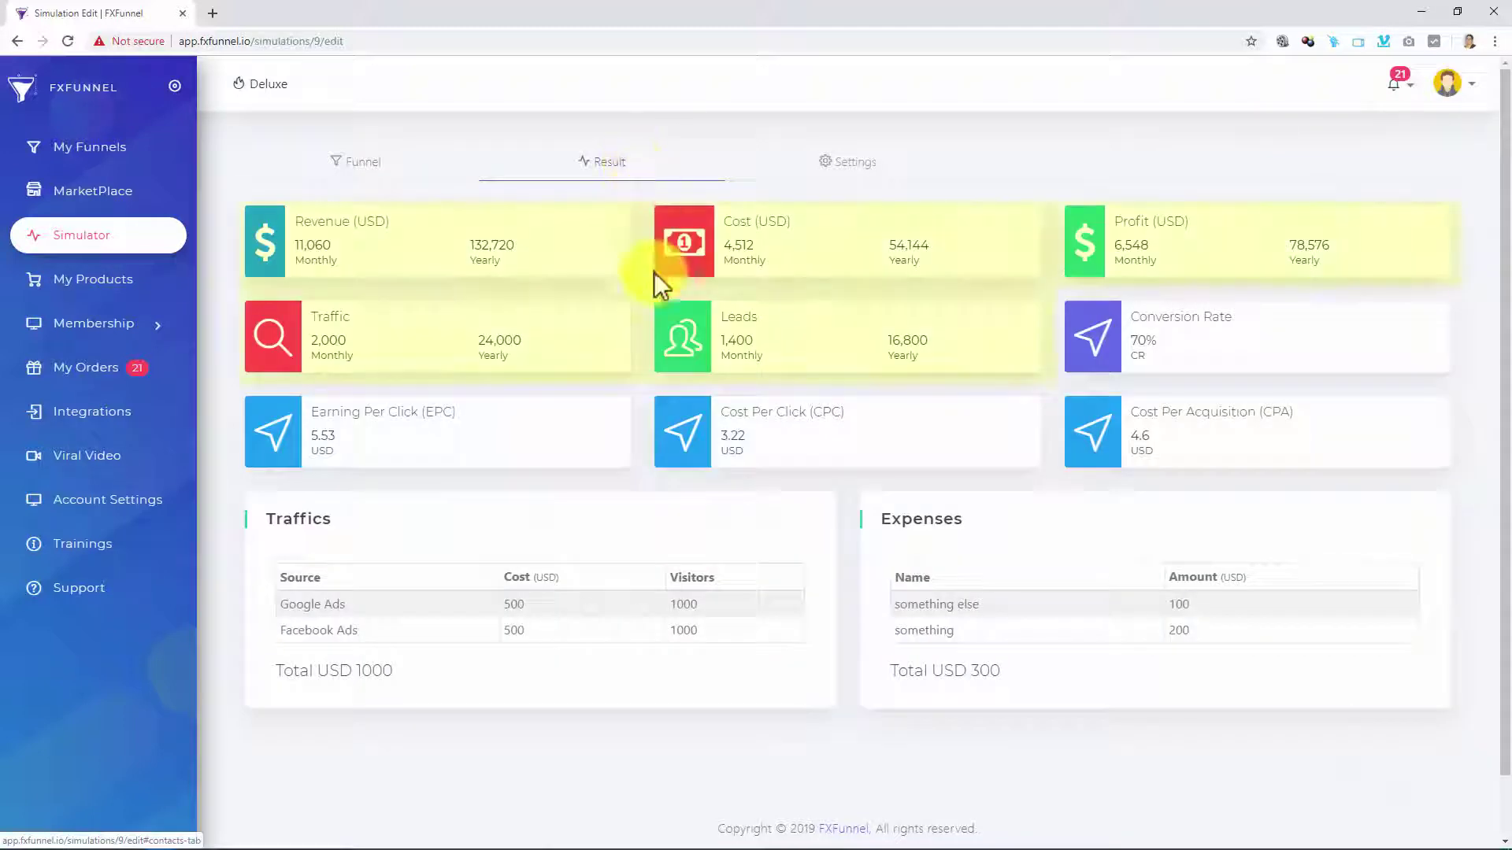